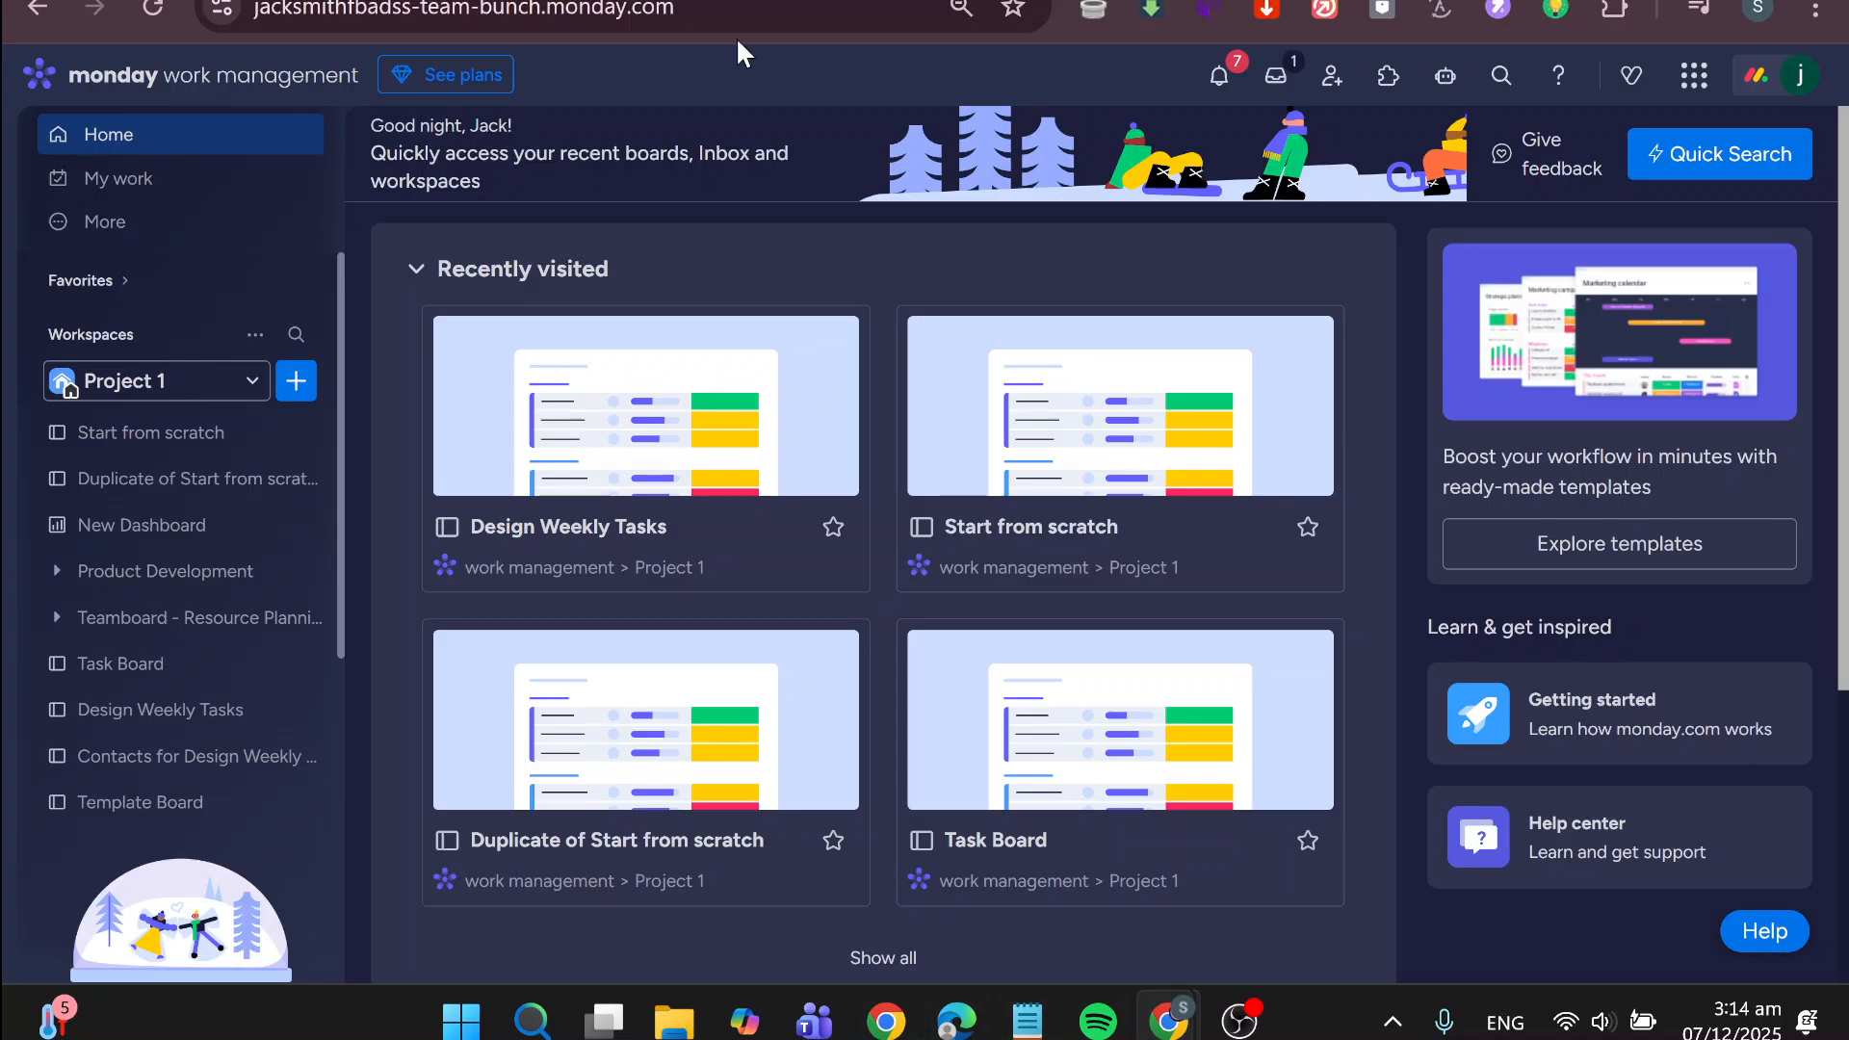
# Open the Start from scratch board in the Project 1 workspace and look through its main table columns
pyautogui.click(177, 433)
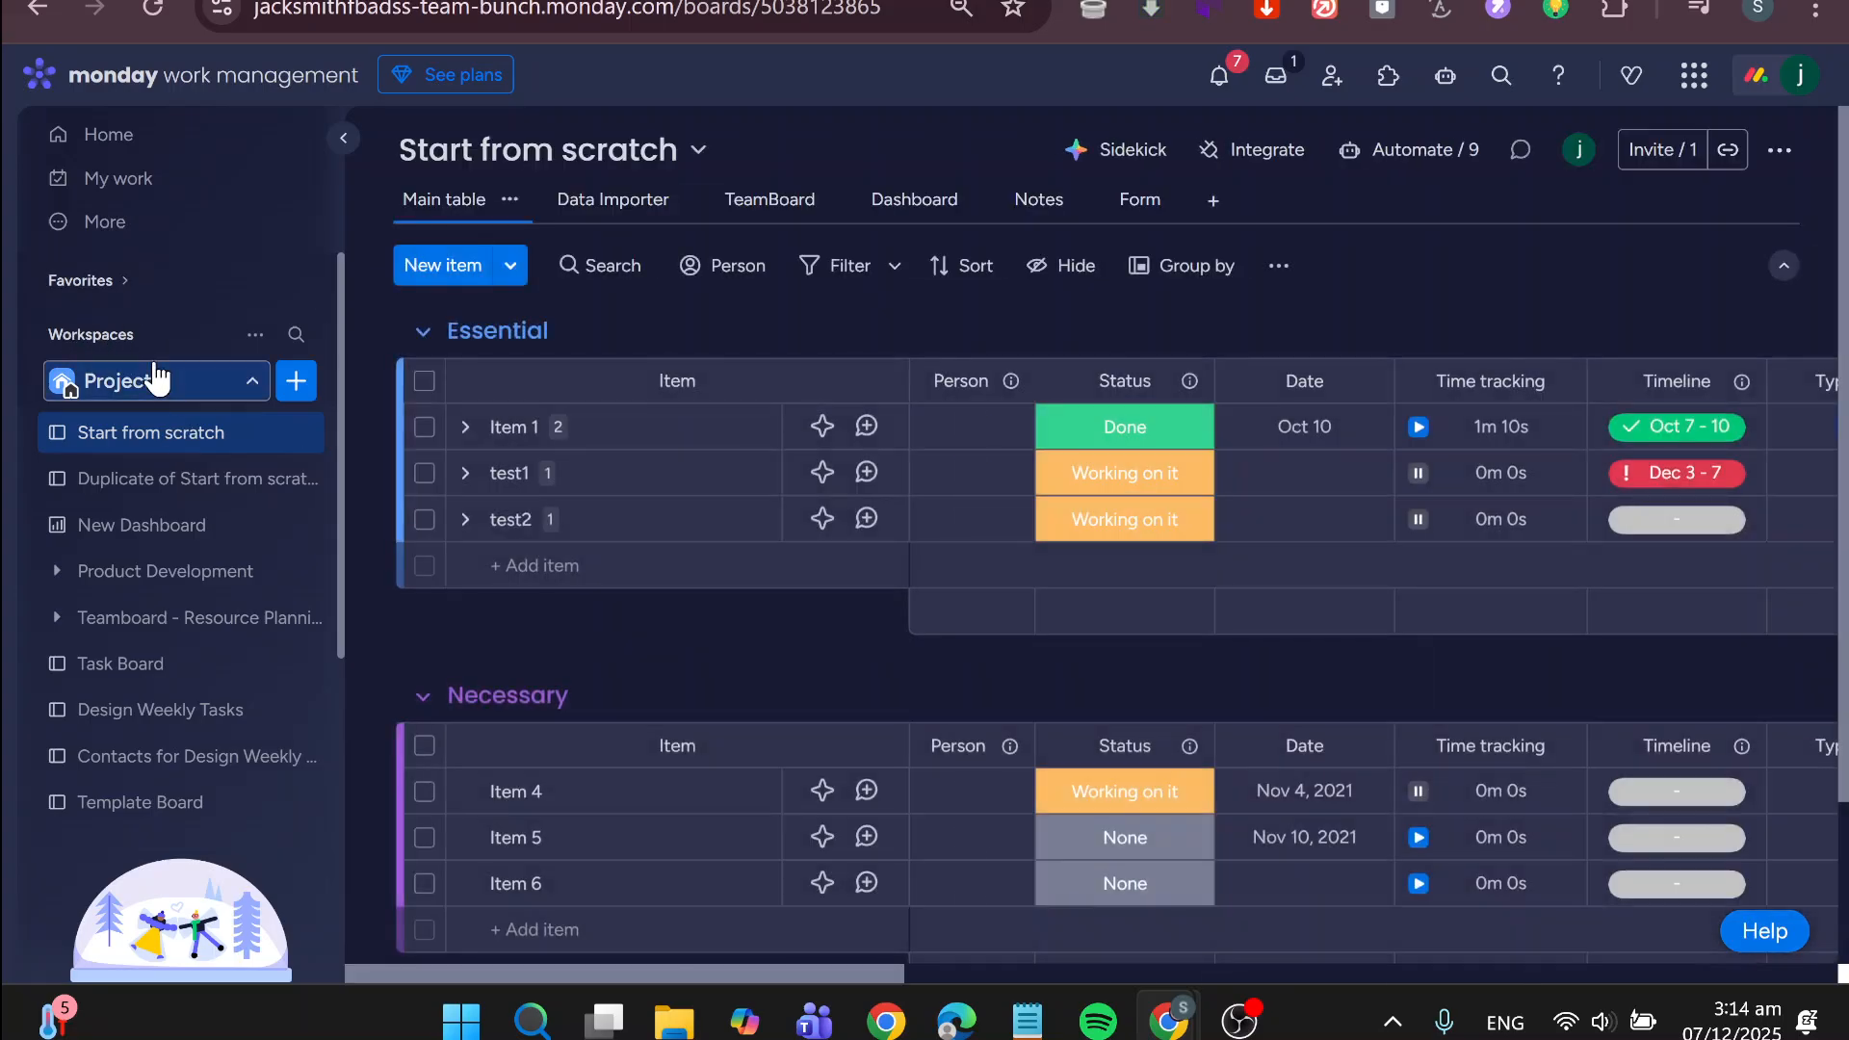
pyautogui.click(155, 376)
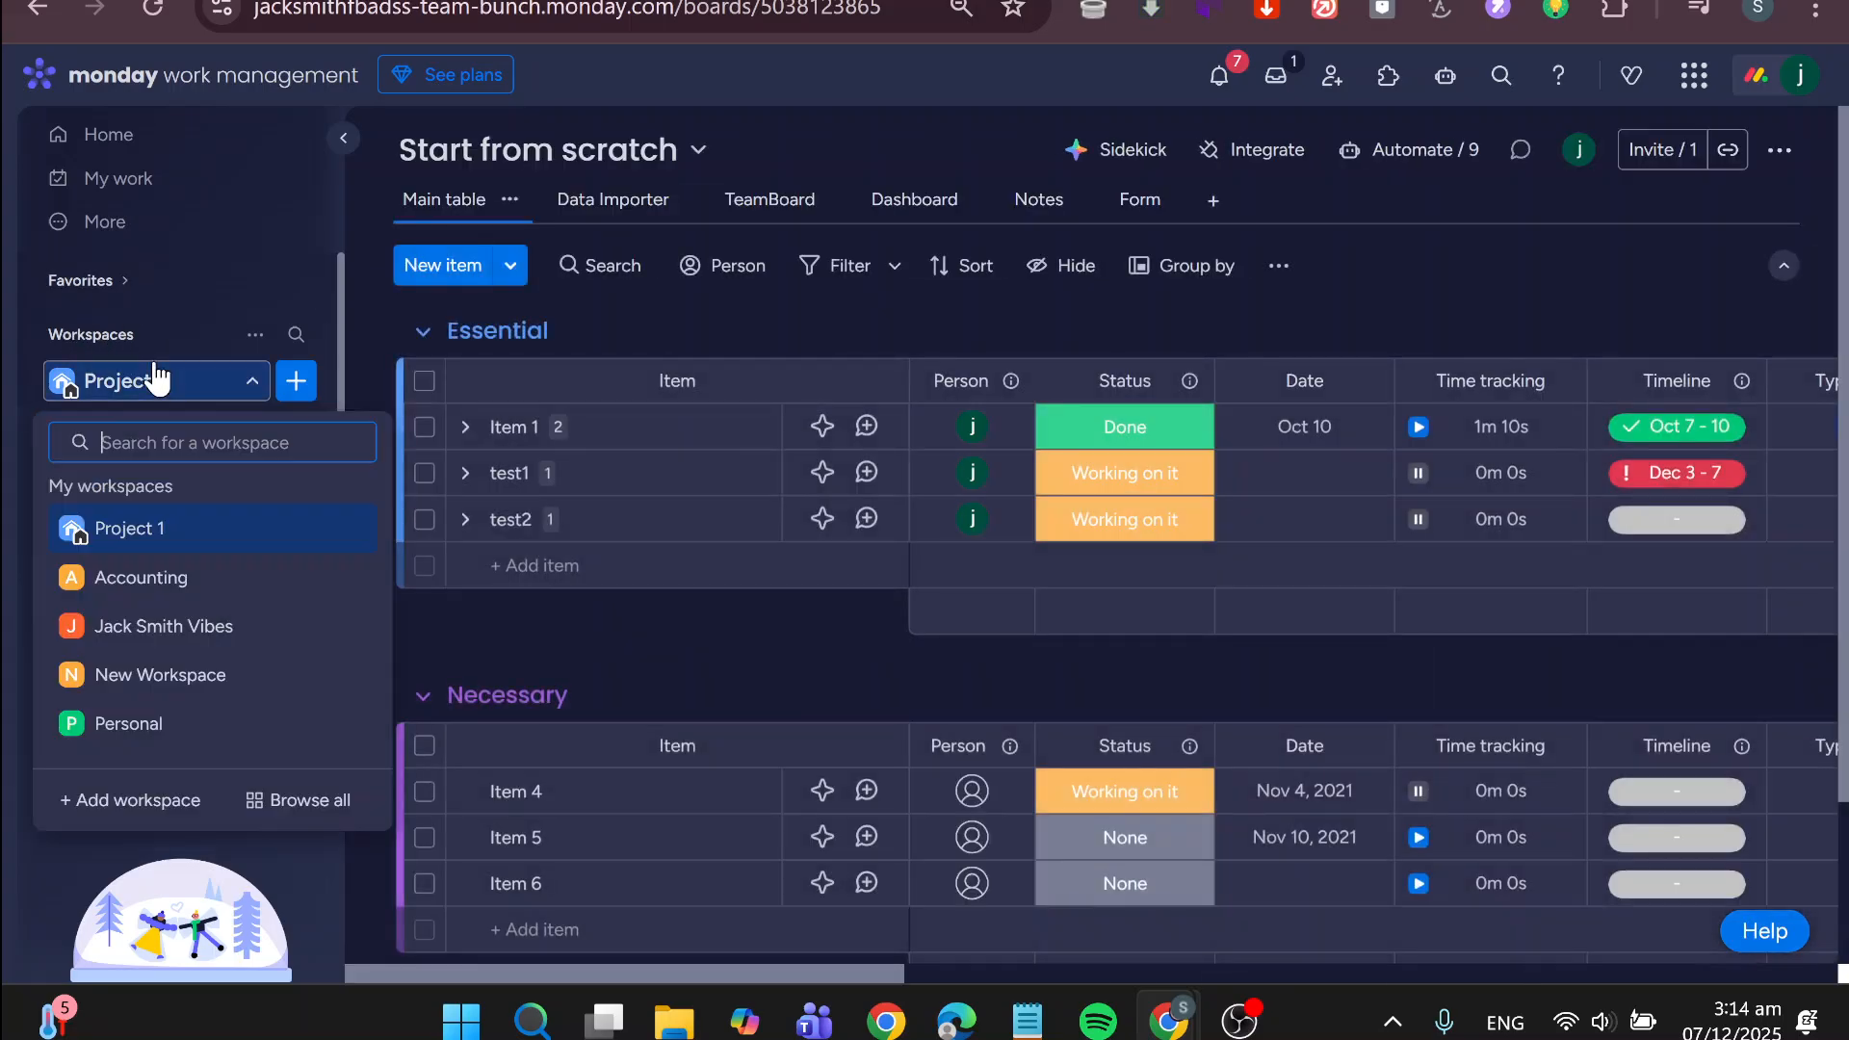
pyautogui.click(152, 384)
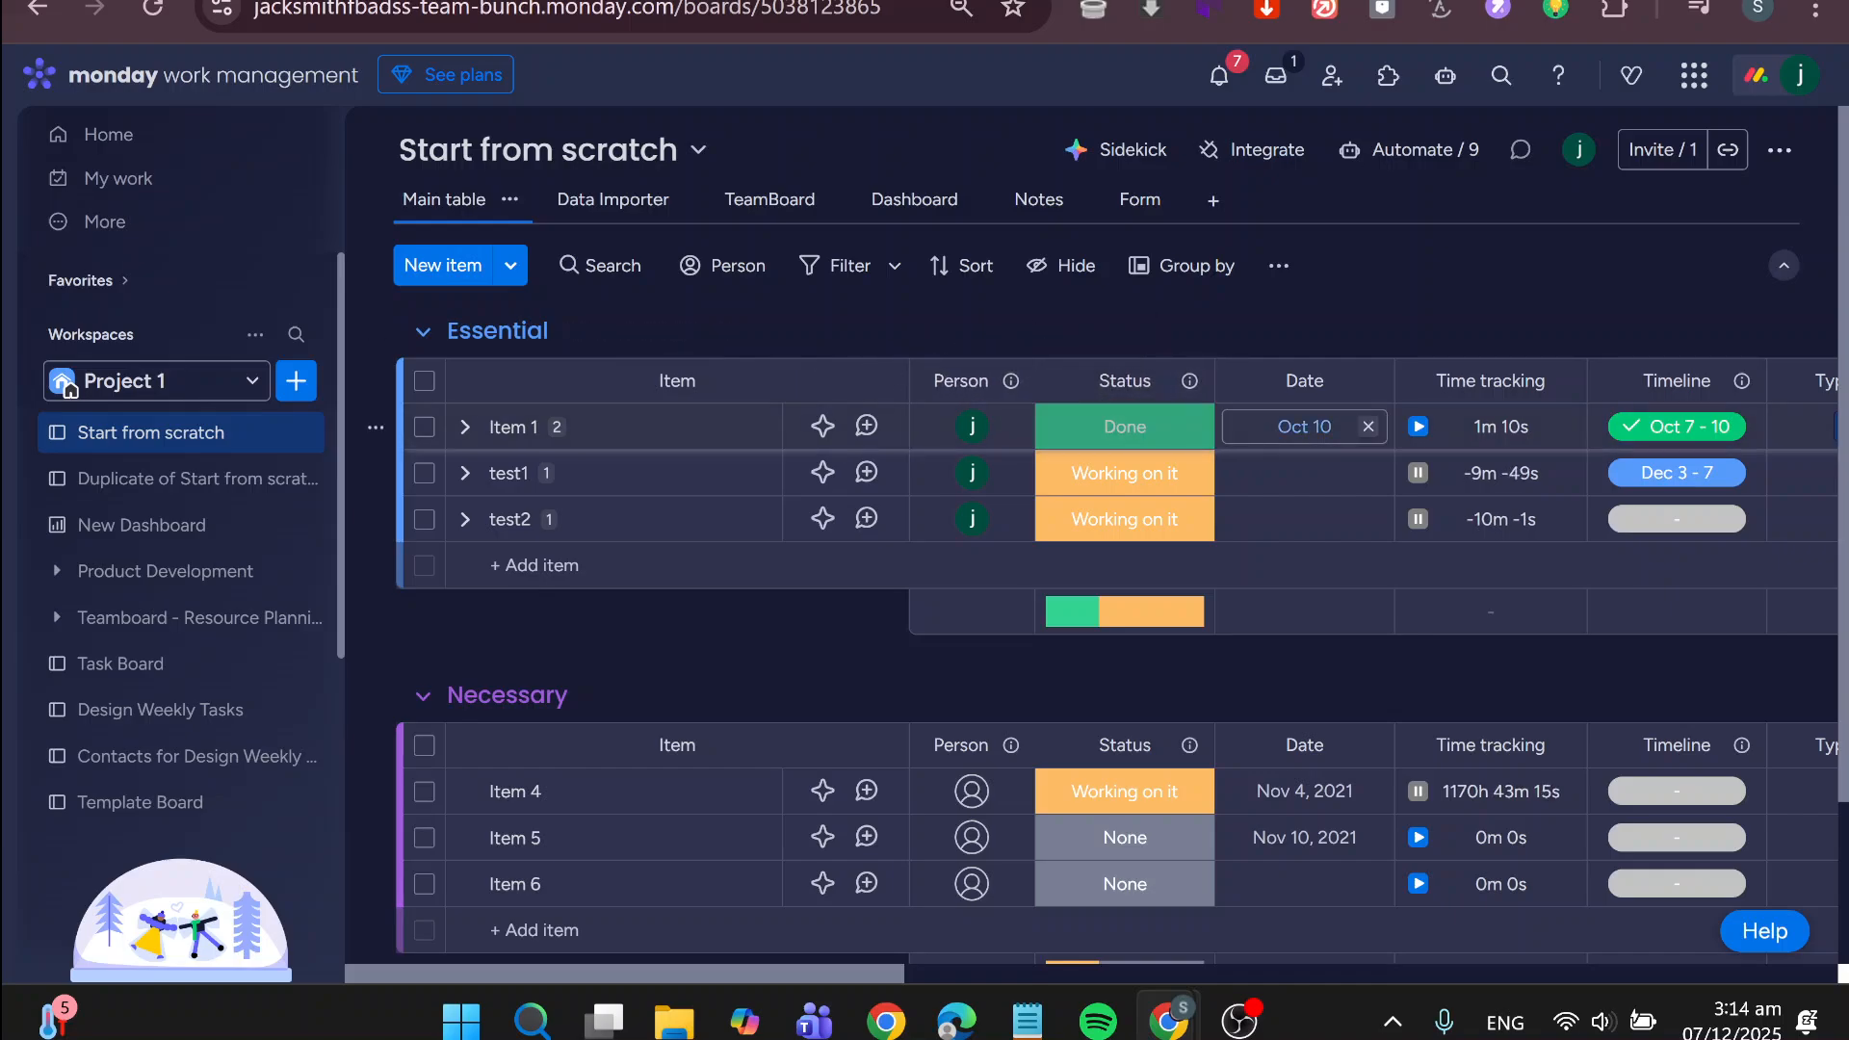
pyautogui.hscroll(5, 1541, 472)
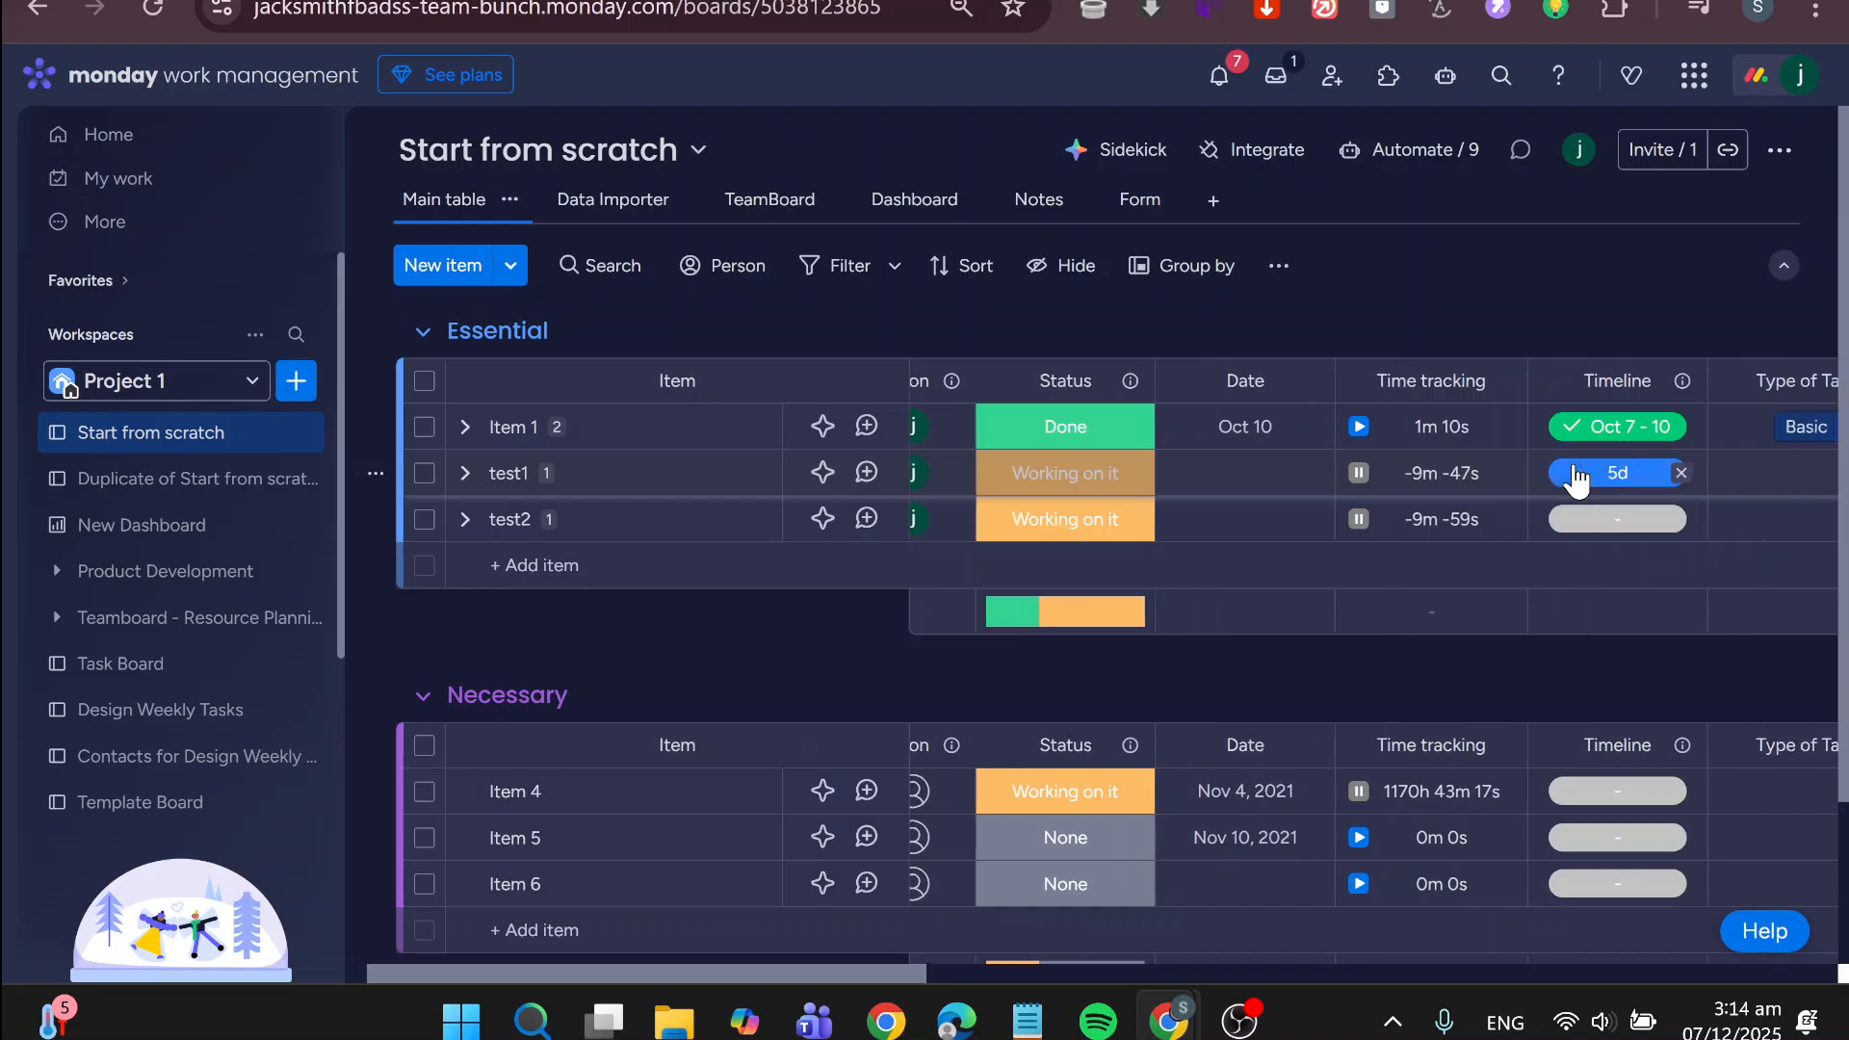
pyautogui.hscroll(8, 1568, 475)
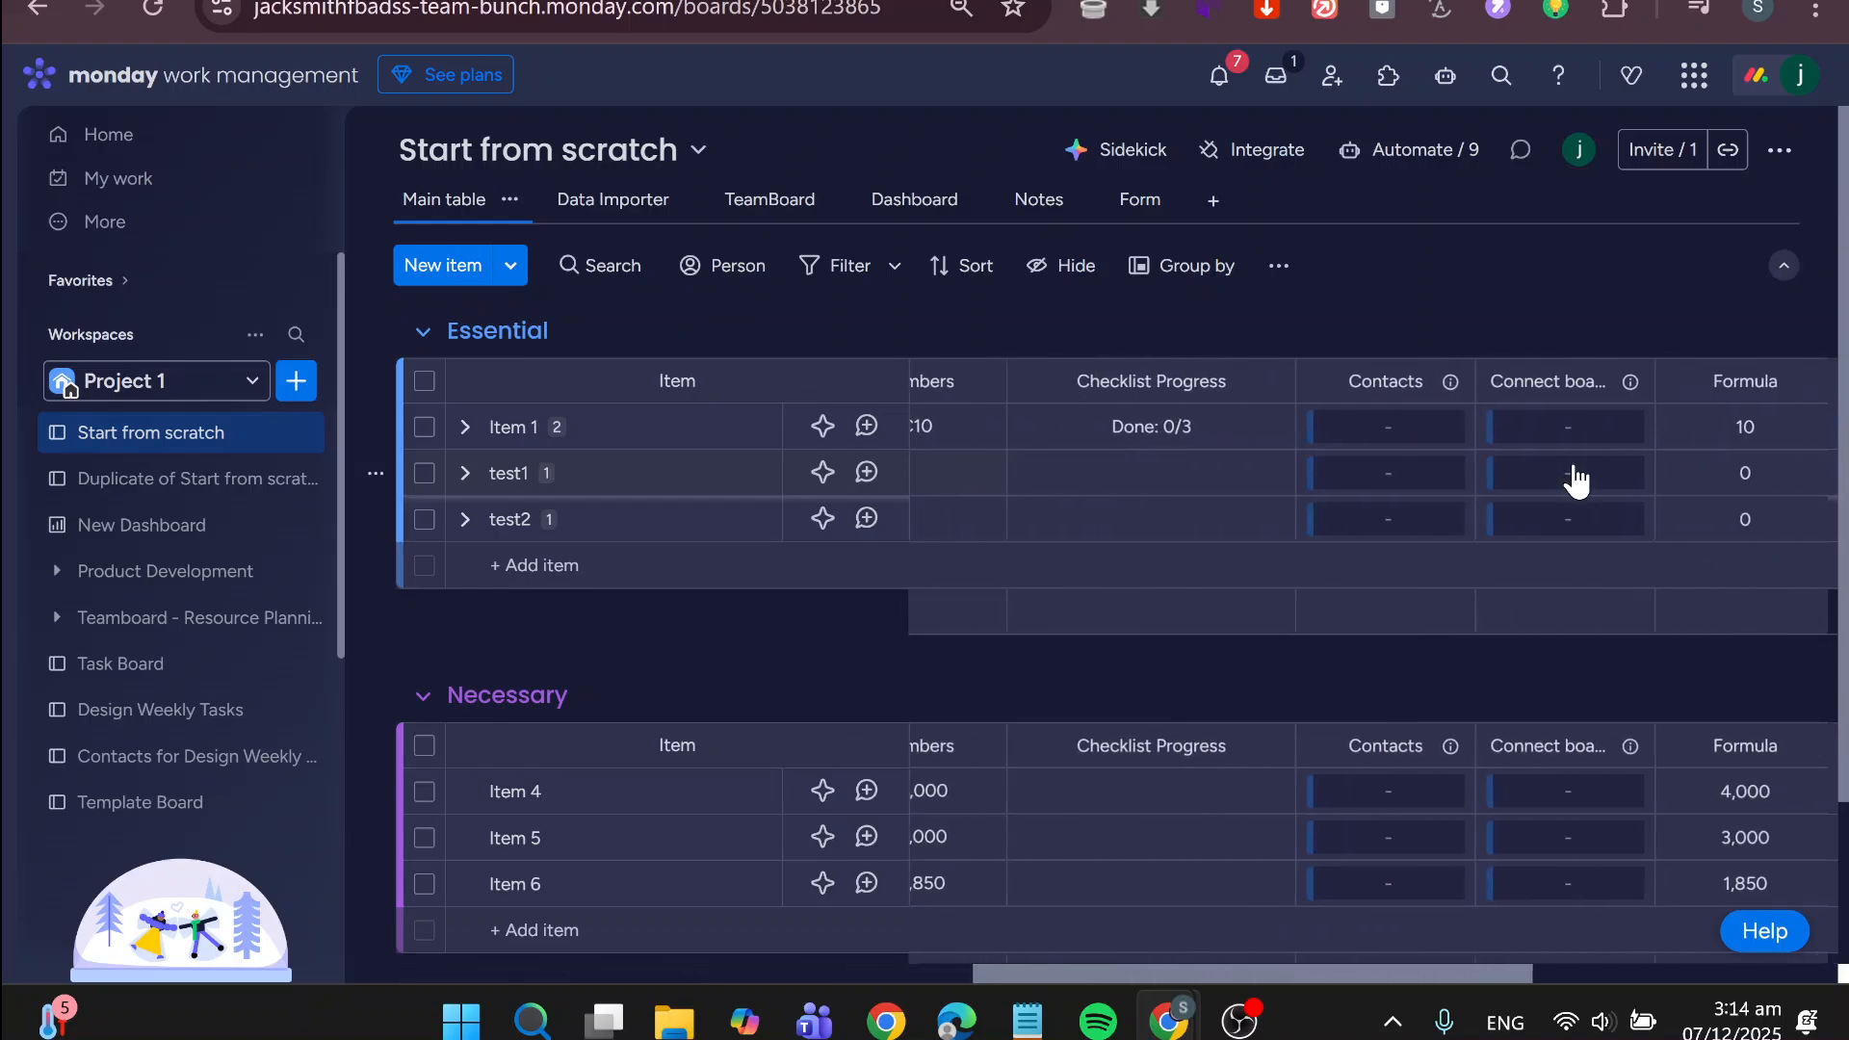
pyautogui.hscroll(-10, 1577, 479)
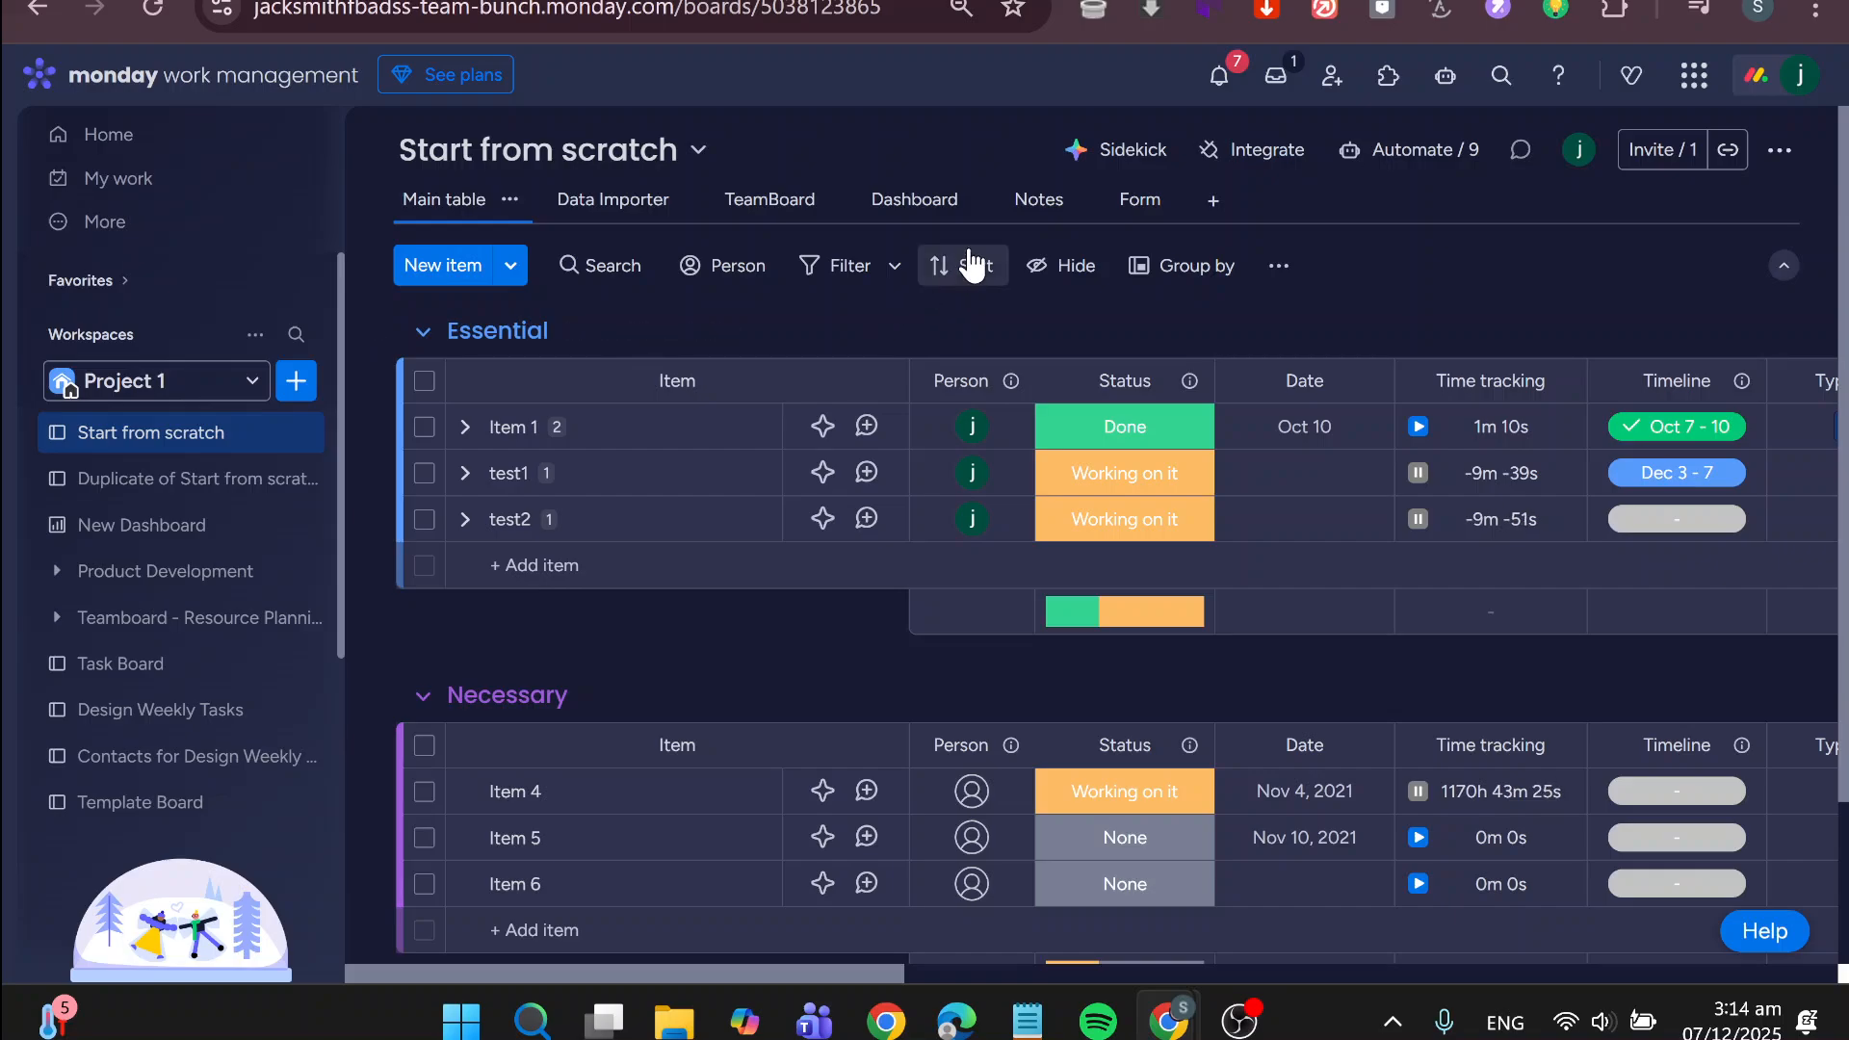
# Check which board view types can be added, and open the board's existing Form view to look over its questions
pyautogui.click(1206, 204)
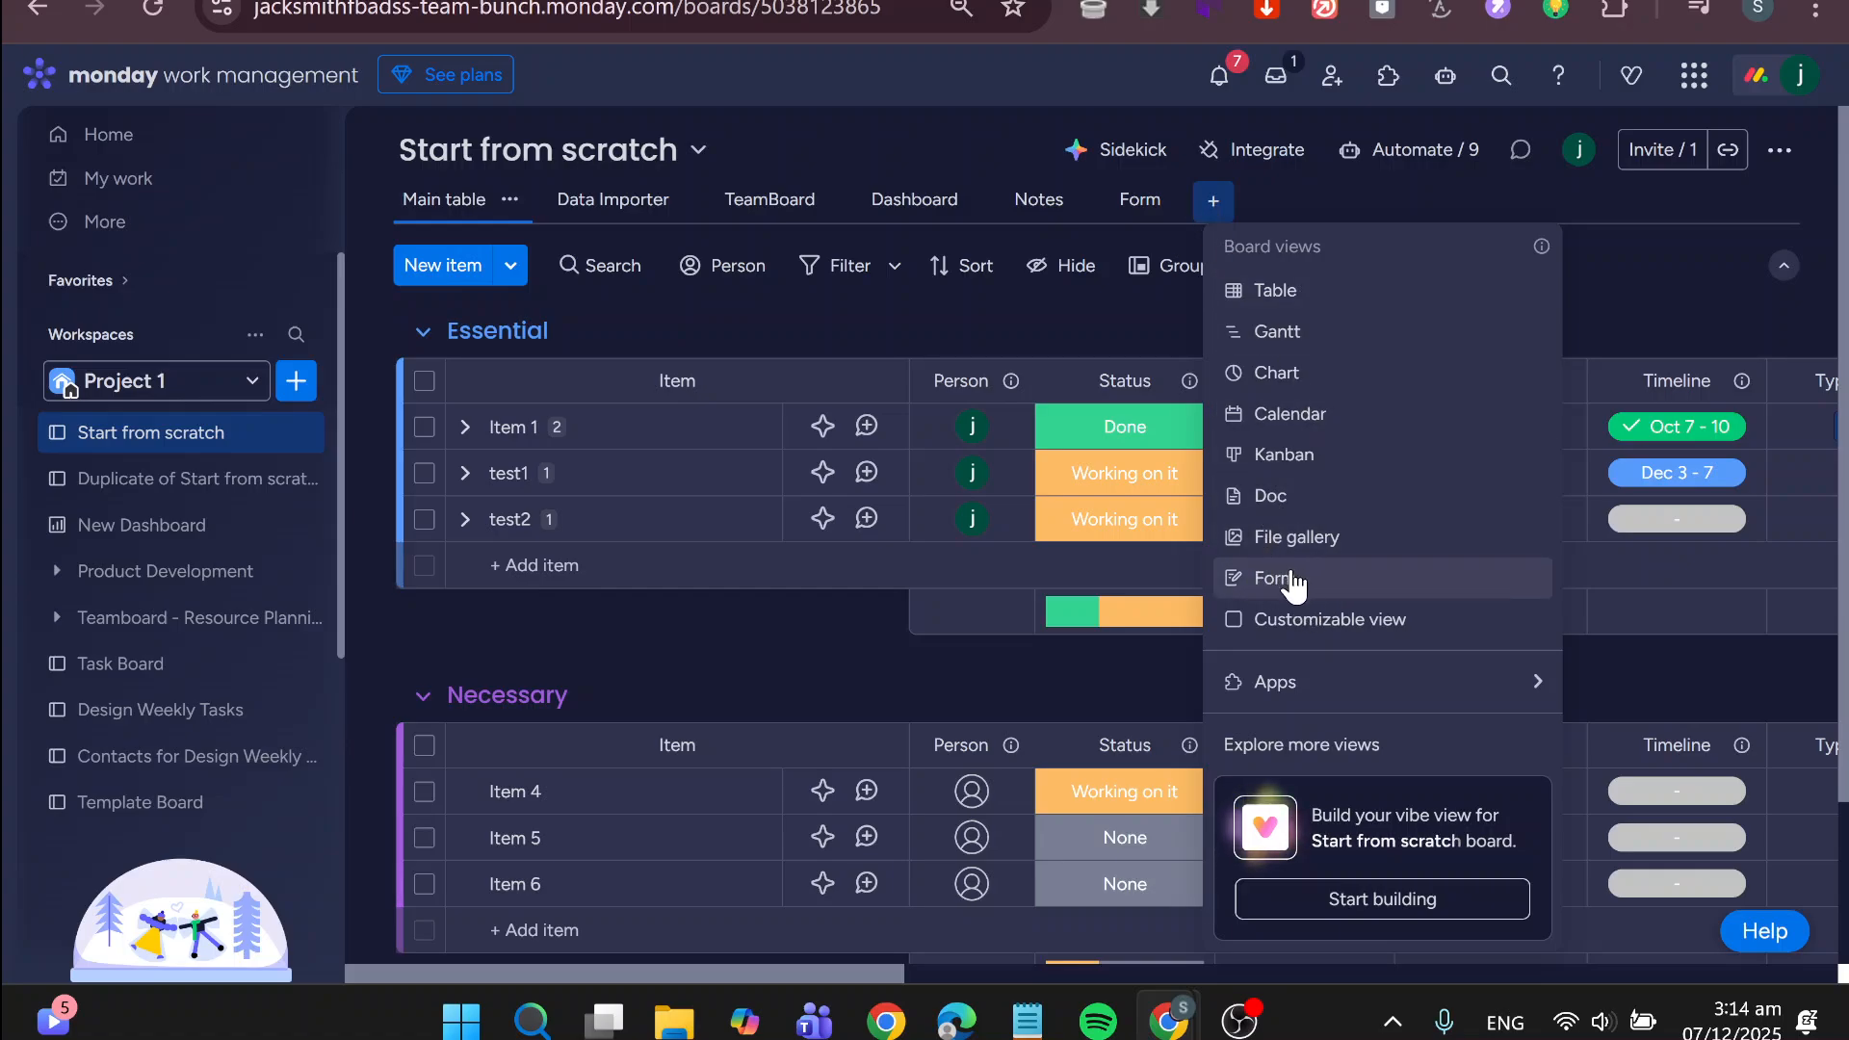
pyautogui.click(1155, 197)
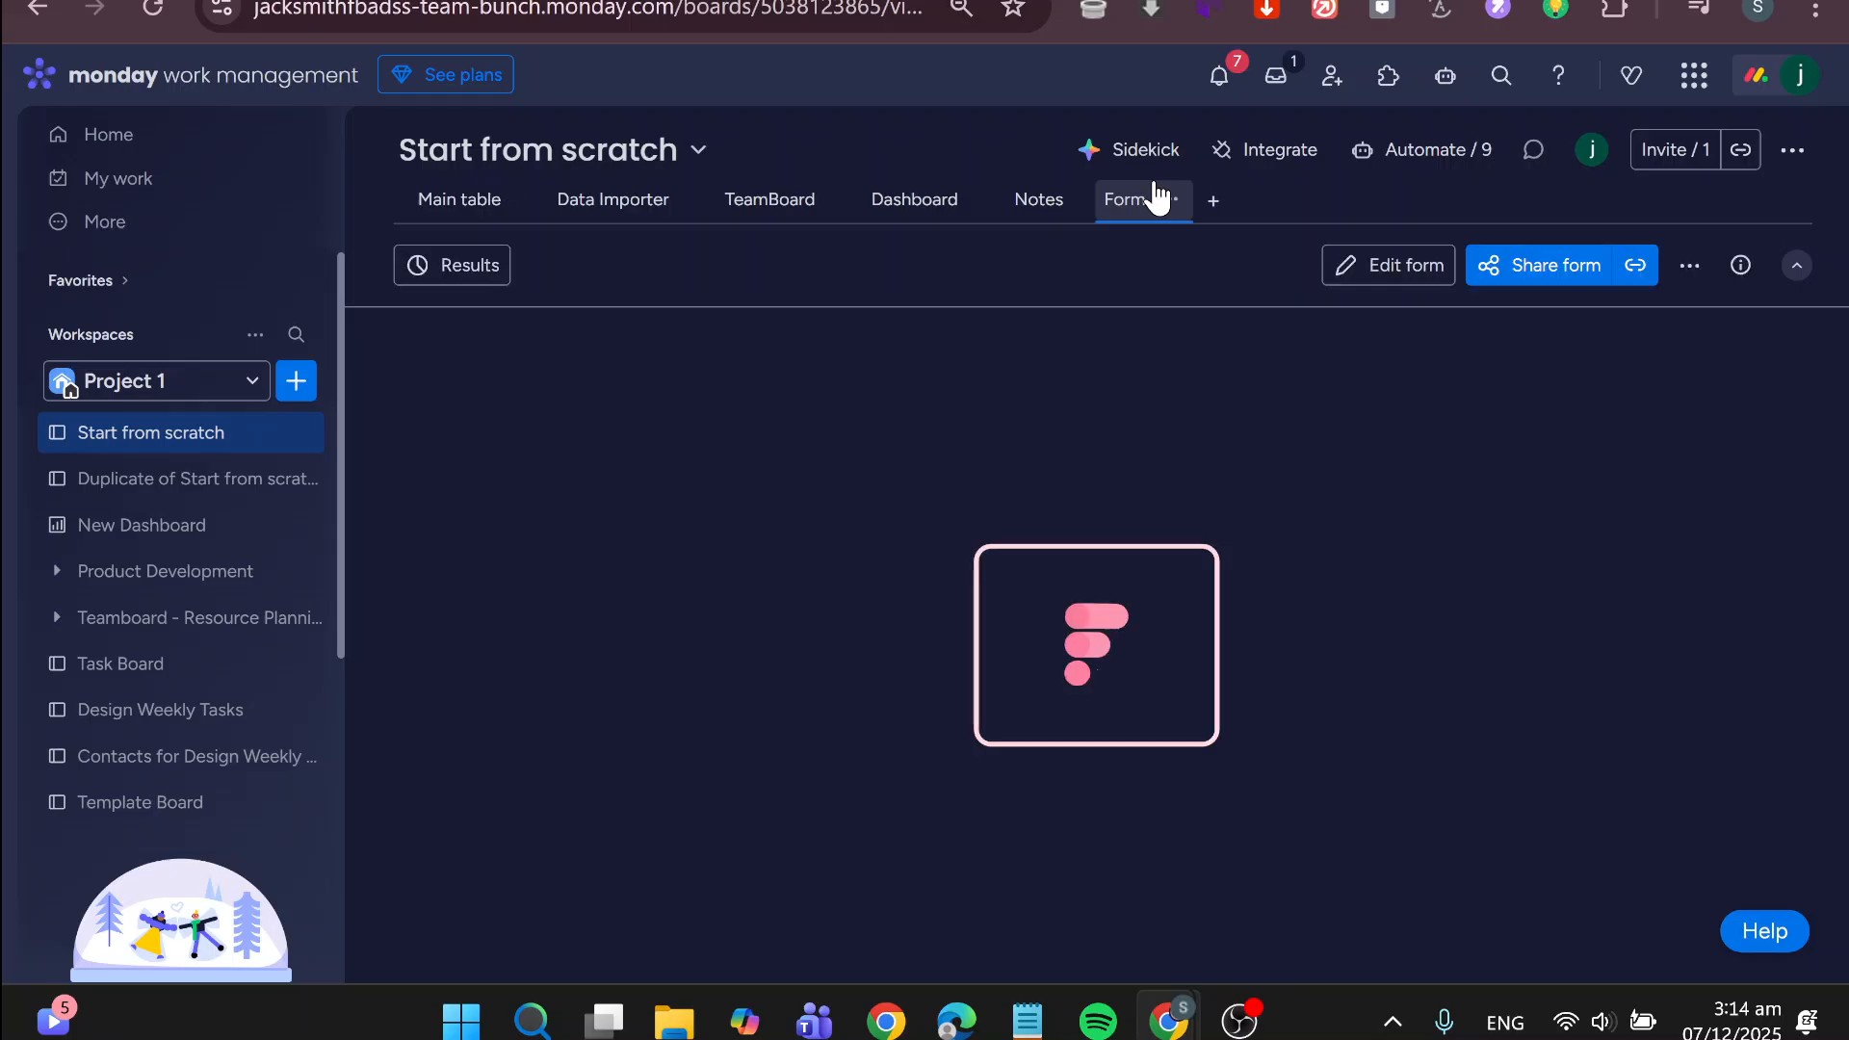
pyautogui.scroll(-5, 1175, 545)
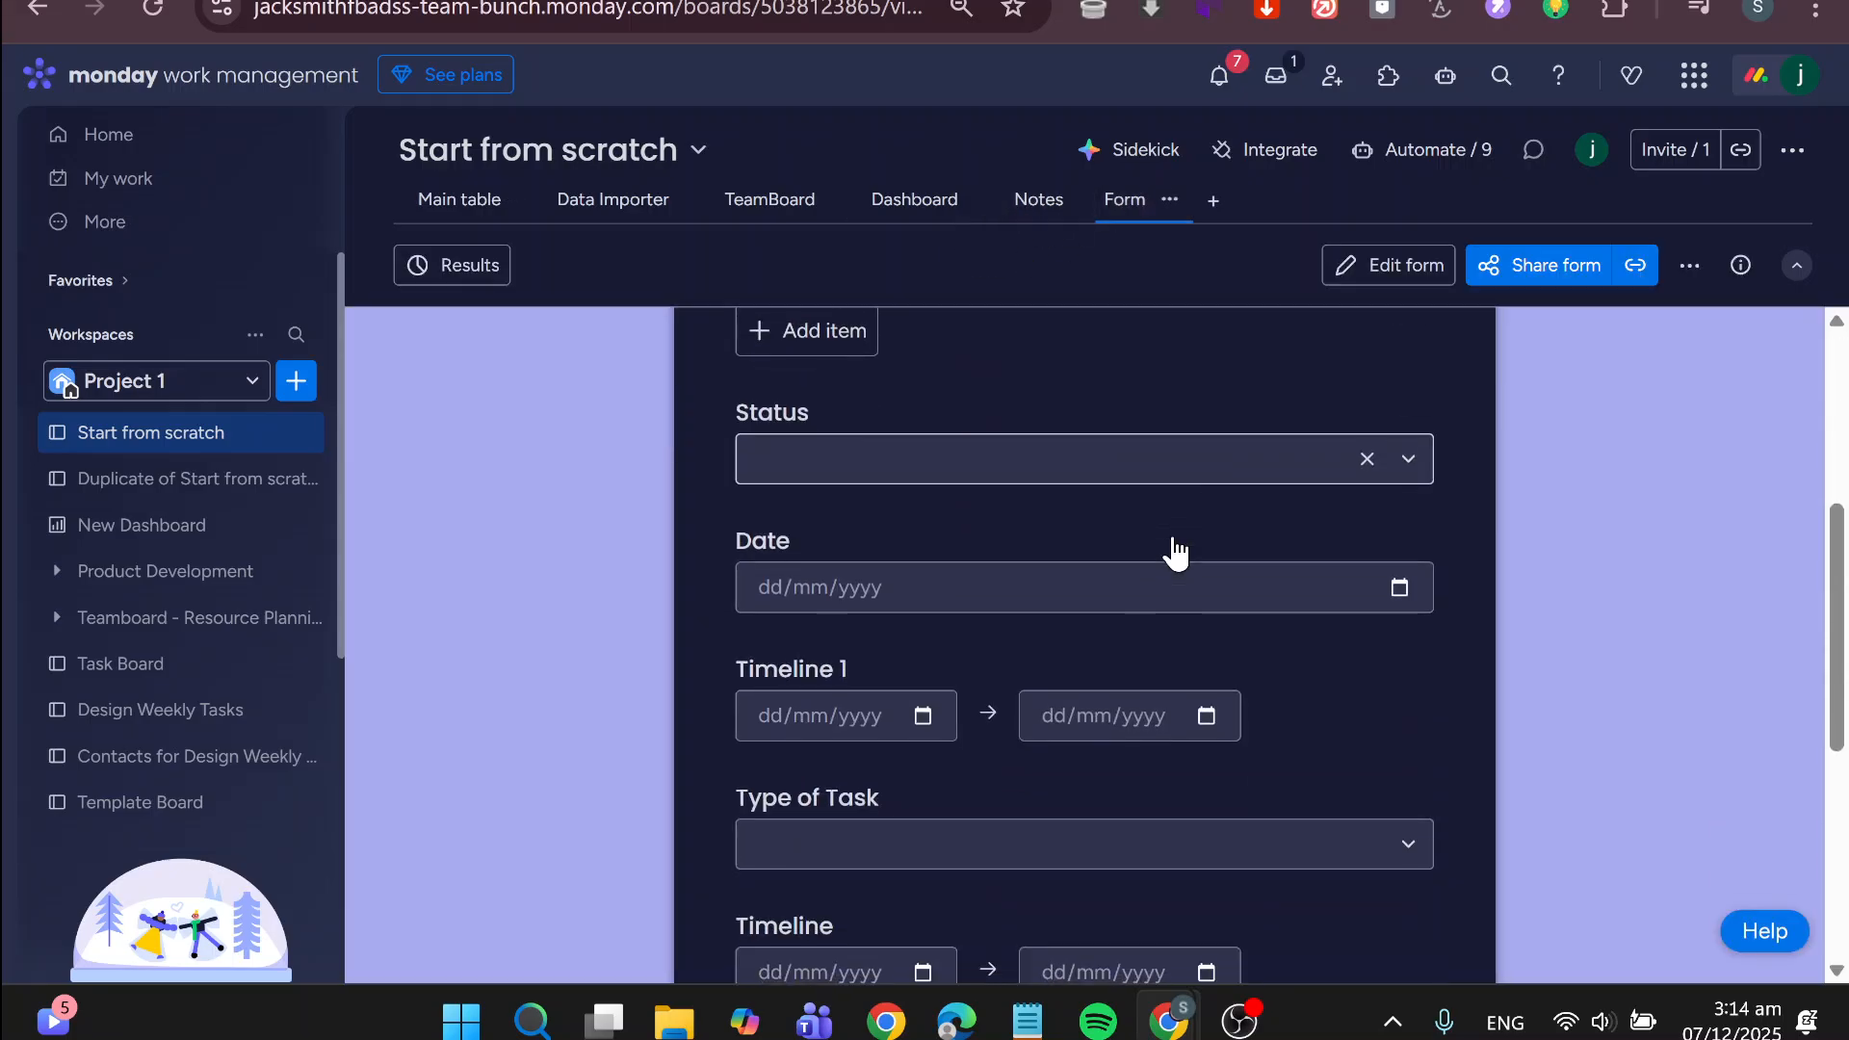
pyautogui.scroll(-5, 1175, 551)
pyautogui.scroll(10, 1175, 551)
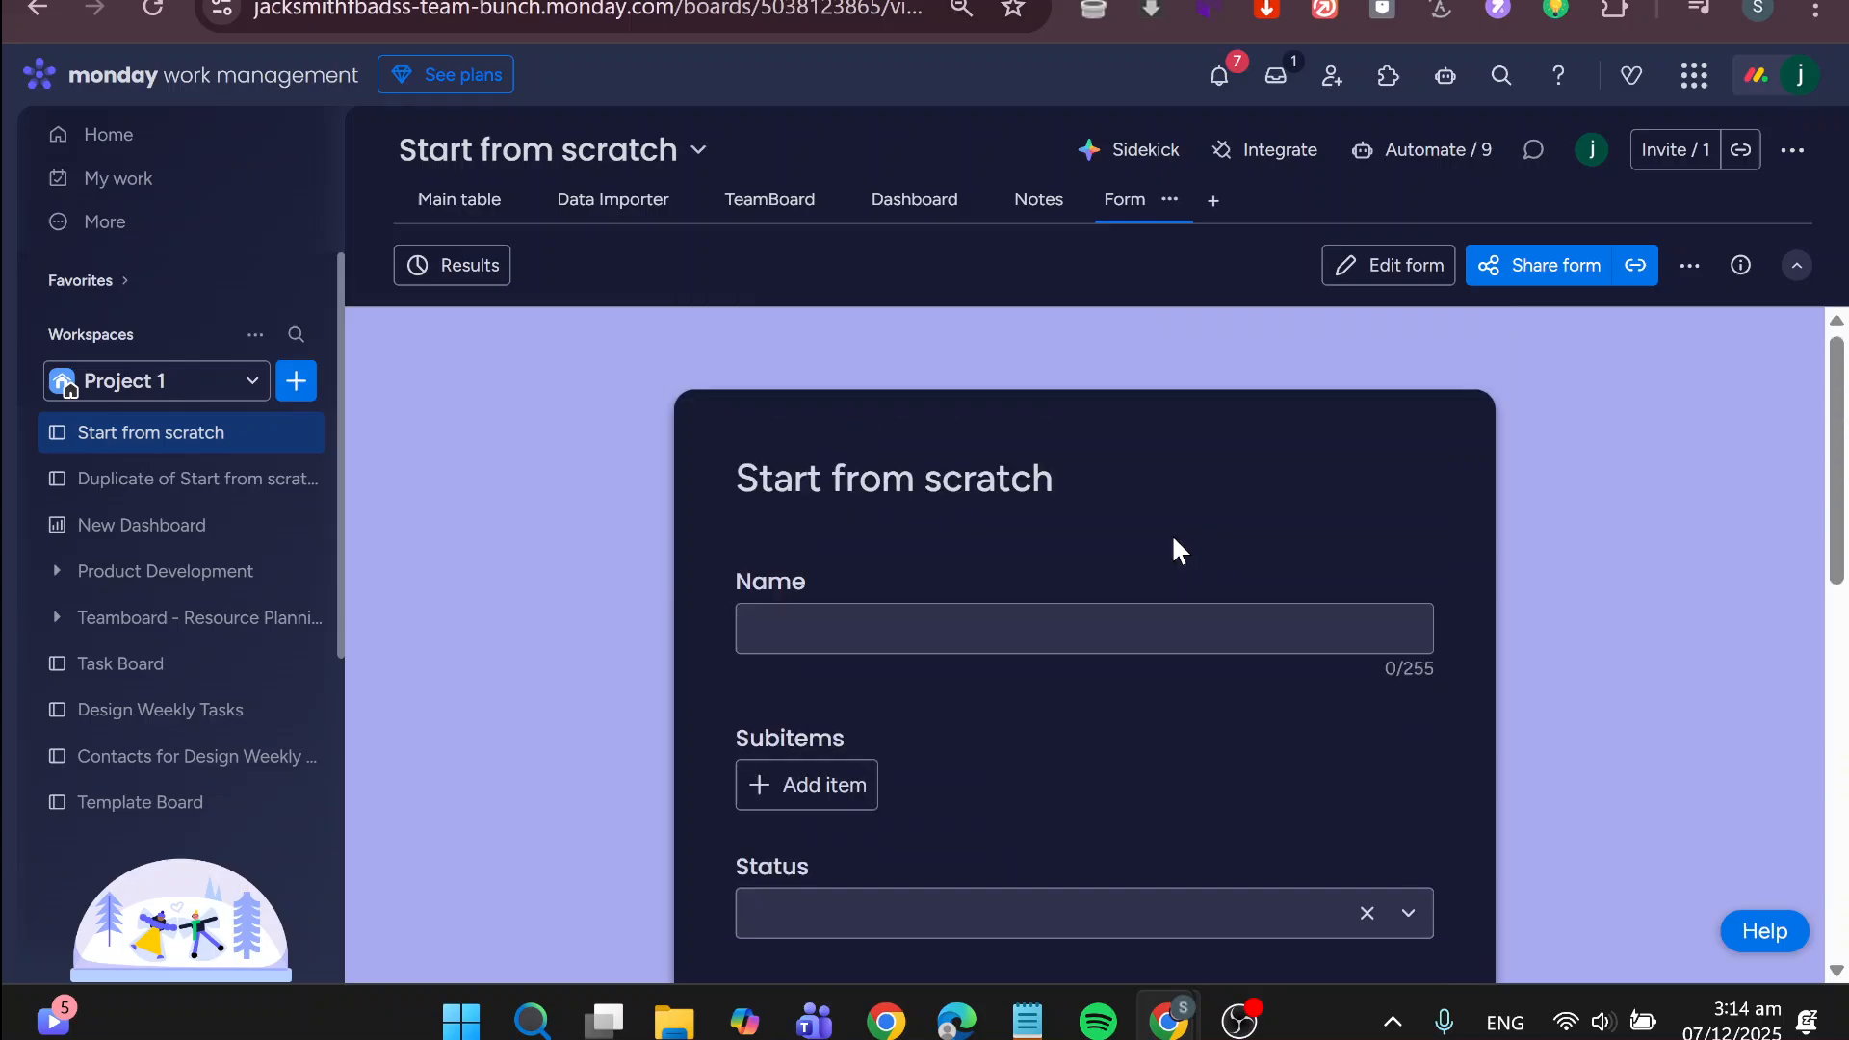
# Open the form for editing and turn off syncing of question titles with the board columns
pyautogui.click(1387, 270)
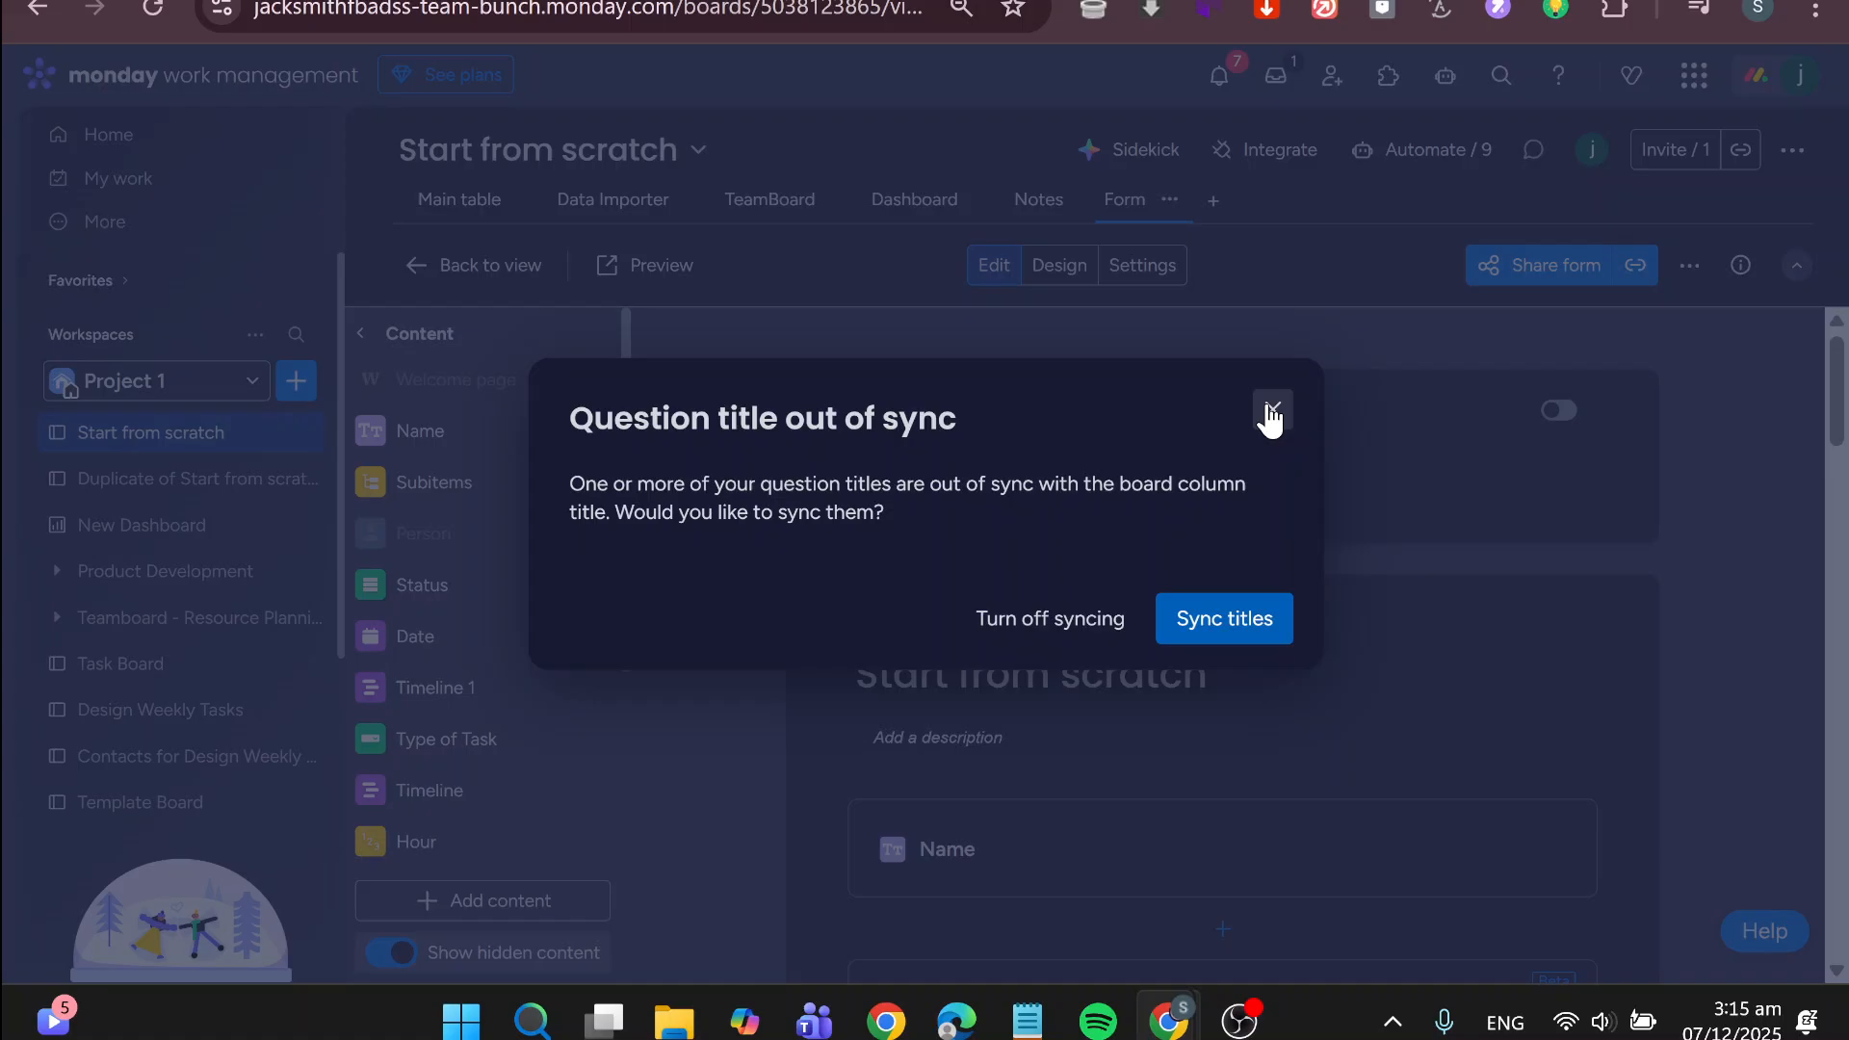
pyautogui.click(1088, 628)
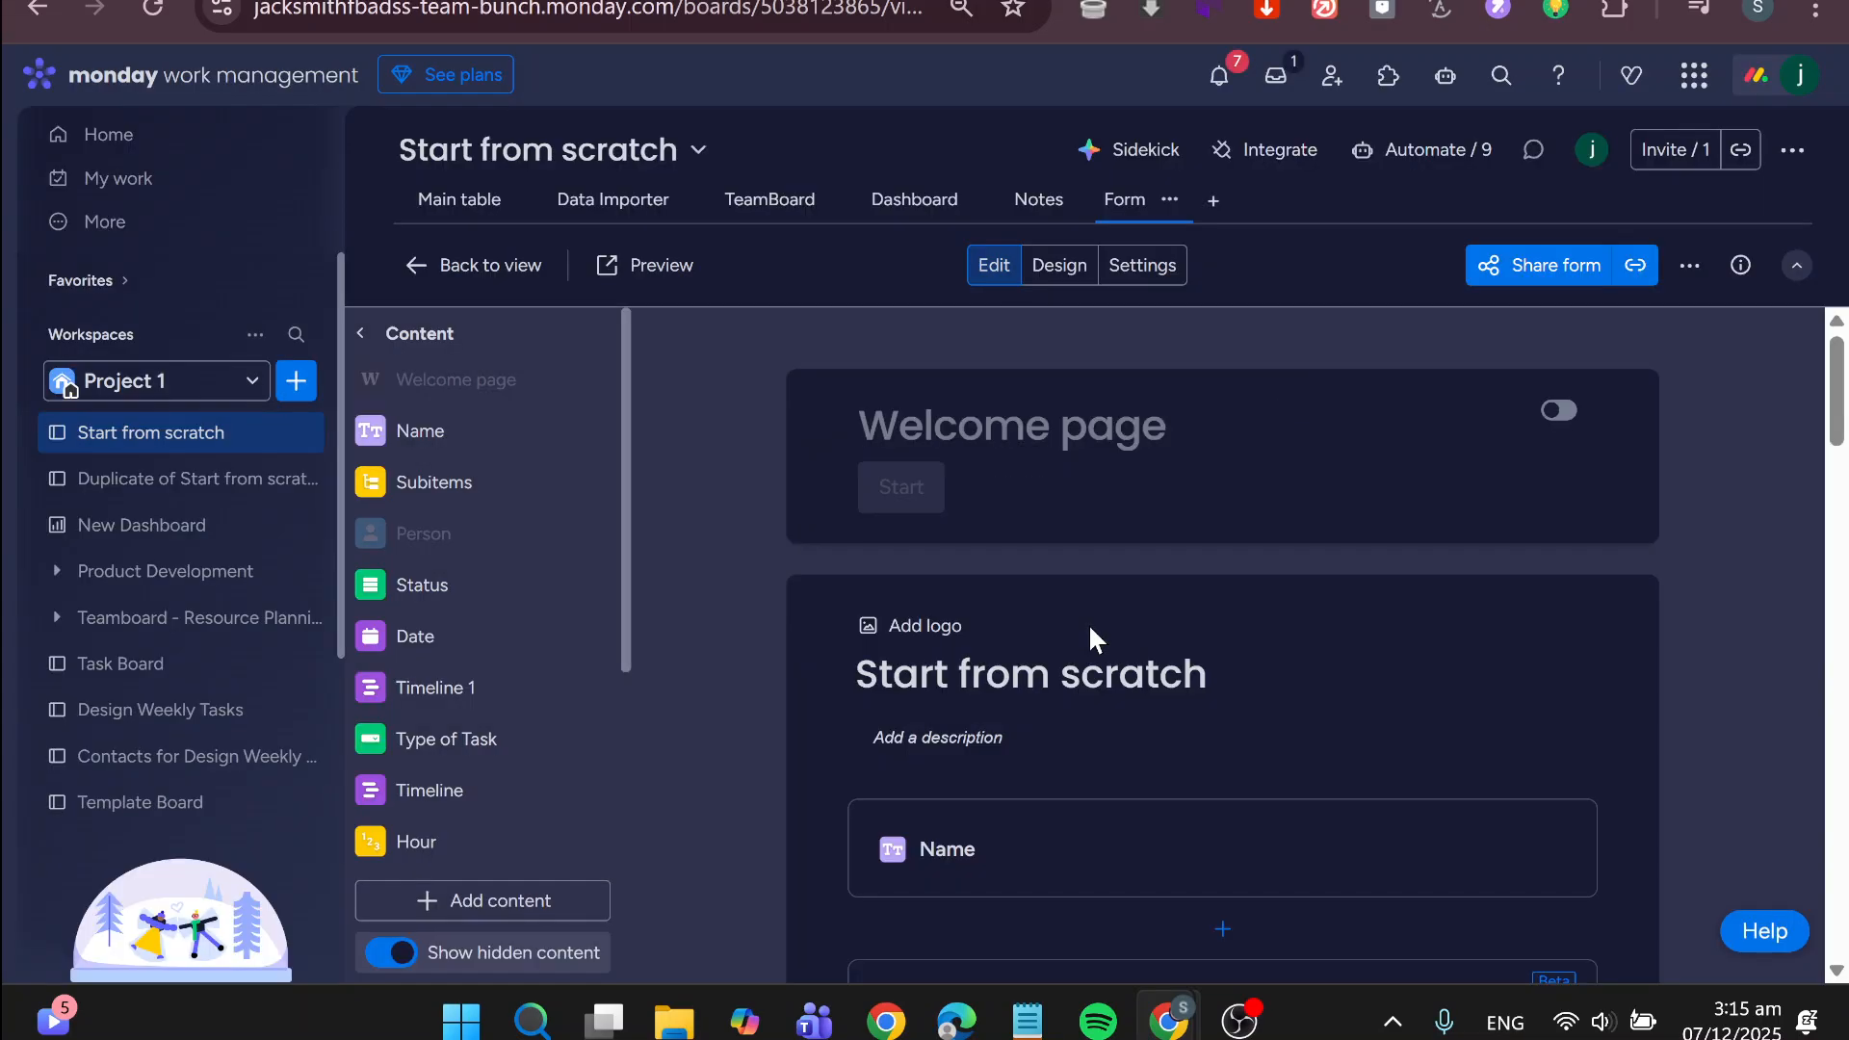
# Look through the form's questions in the editor, from Name and Subitems down to Type of Task
pyautogui.scroll(-3, 1160, 556)
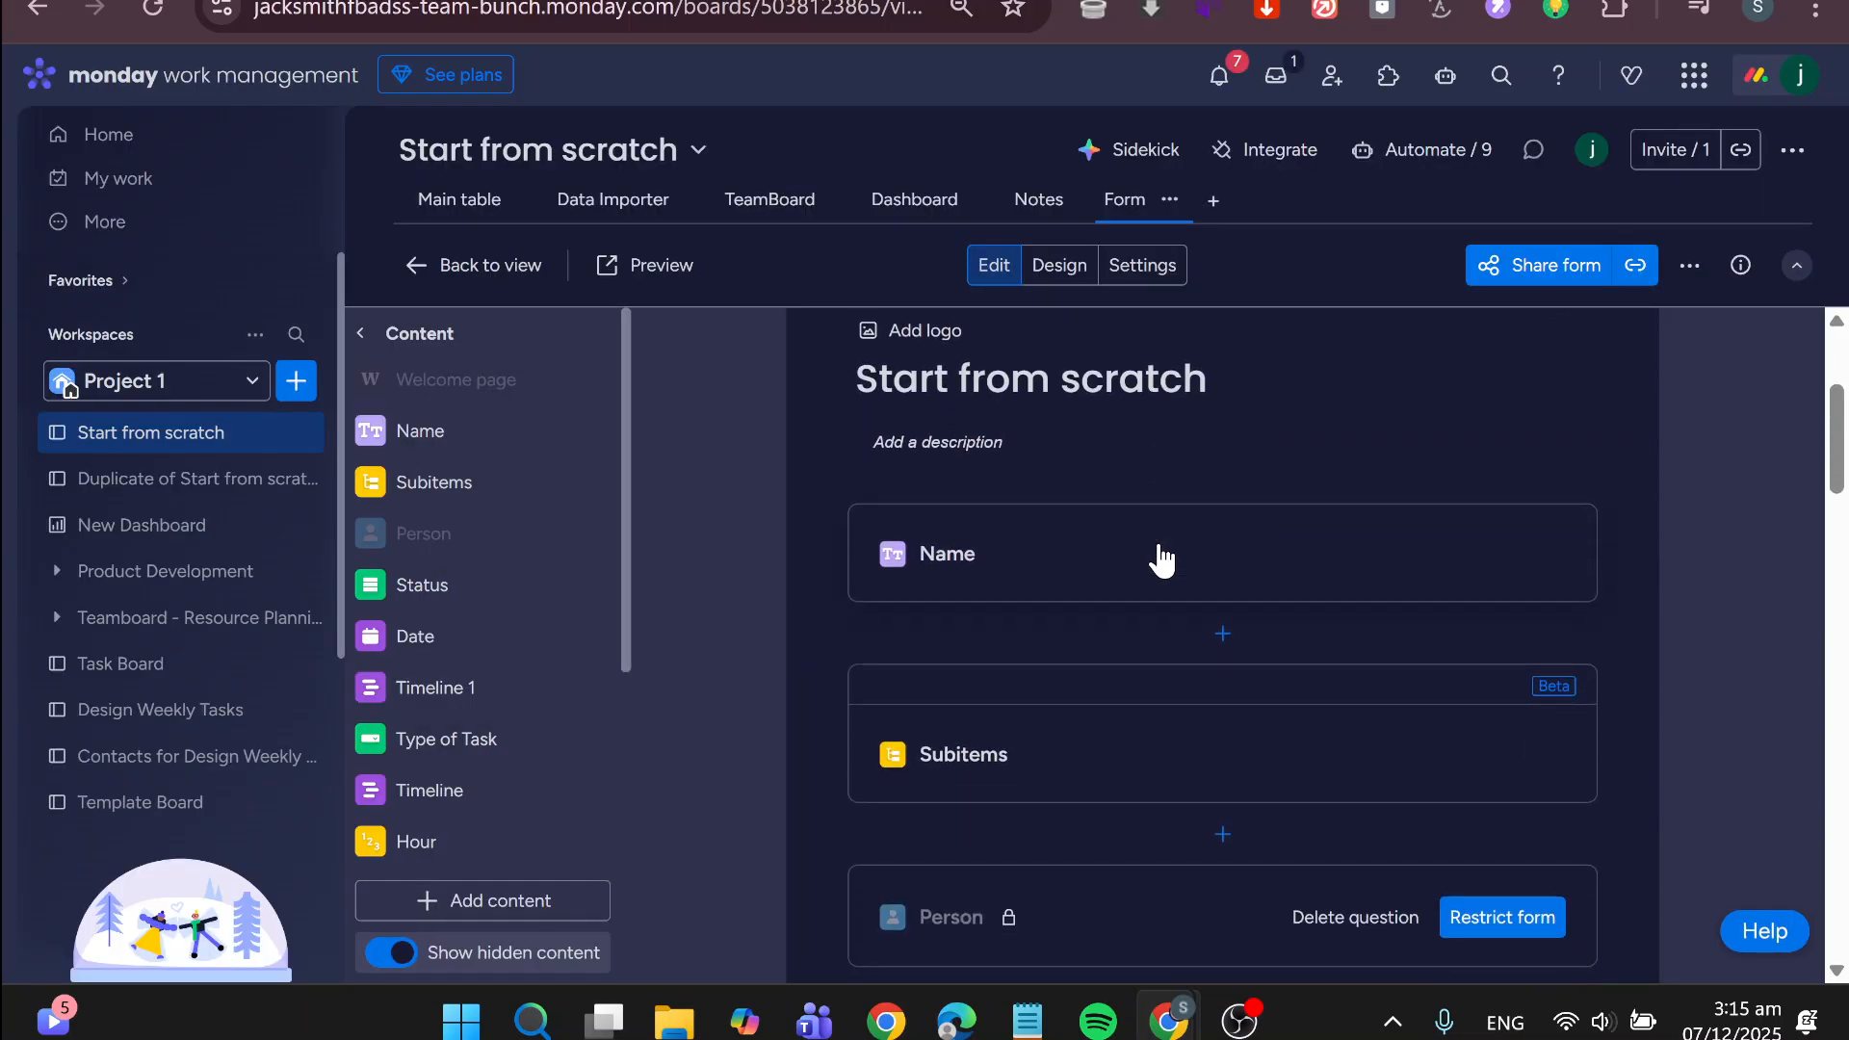
pyautogui.scroll(1, 1160, 556)
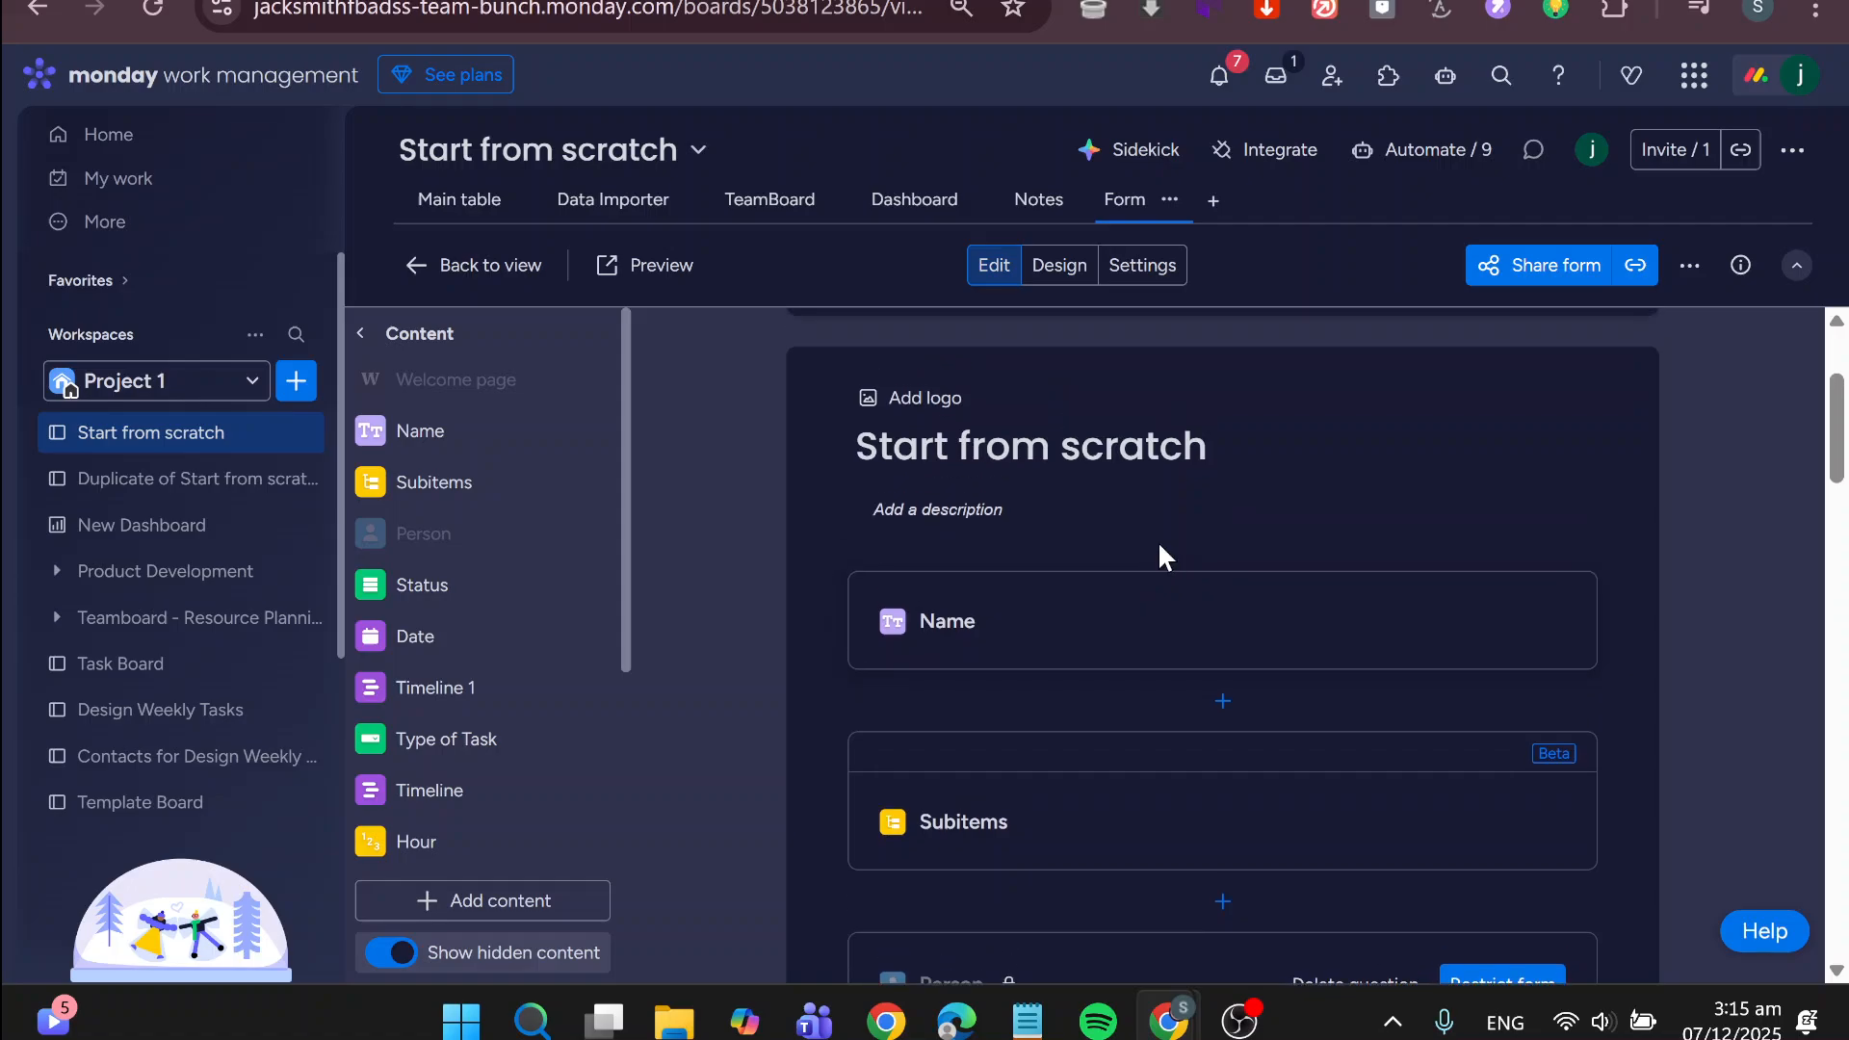
pyautogui.scroll(-3, 1050, 645)
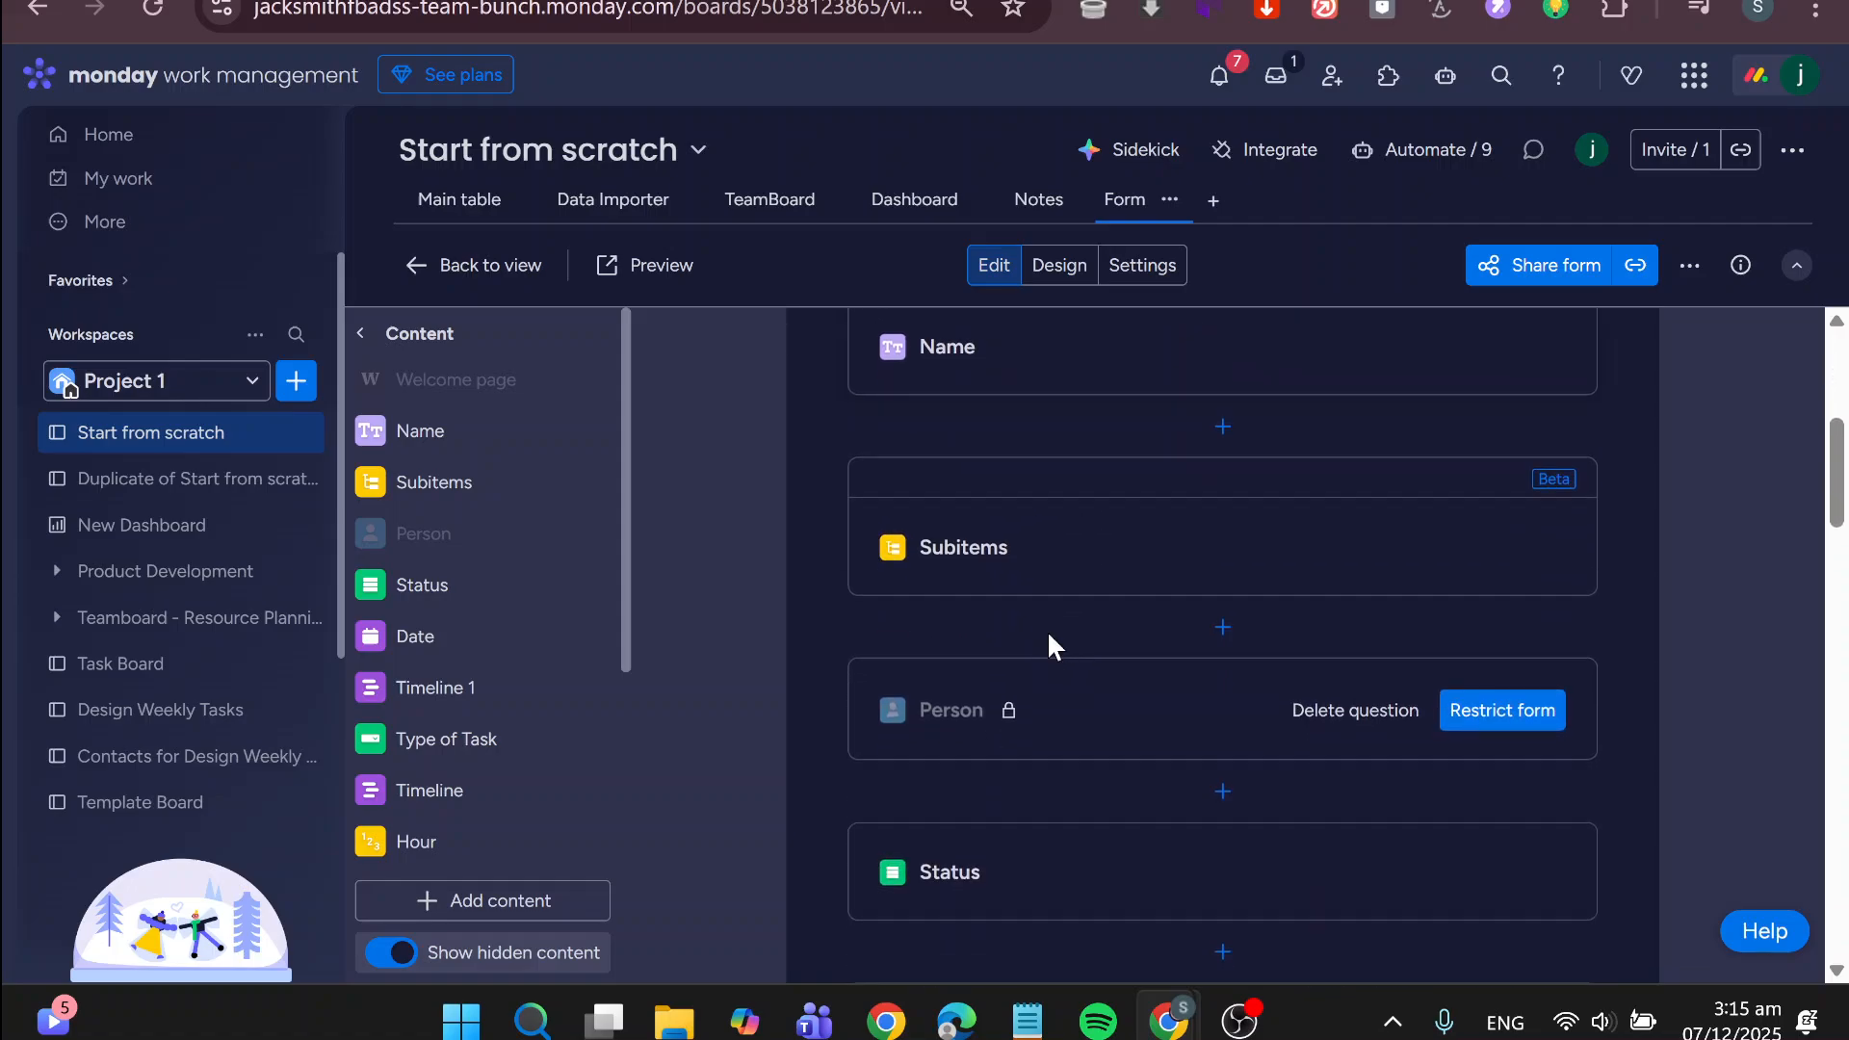
pyautogui.scroll(-4, 1247, 708)
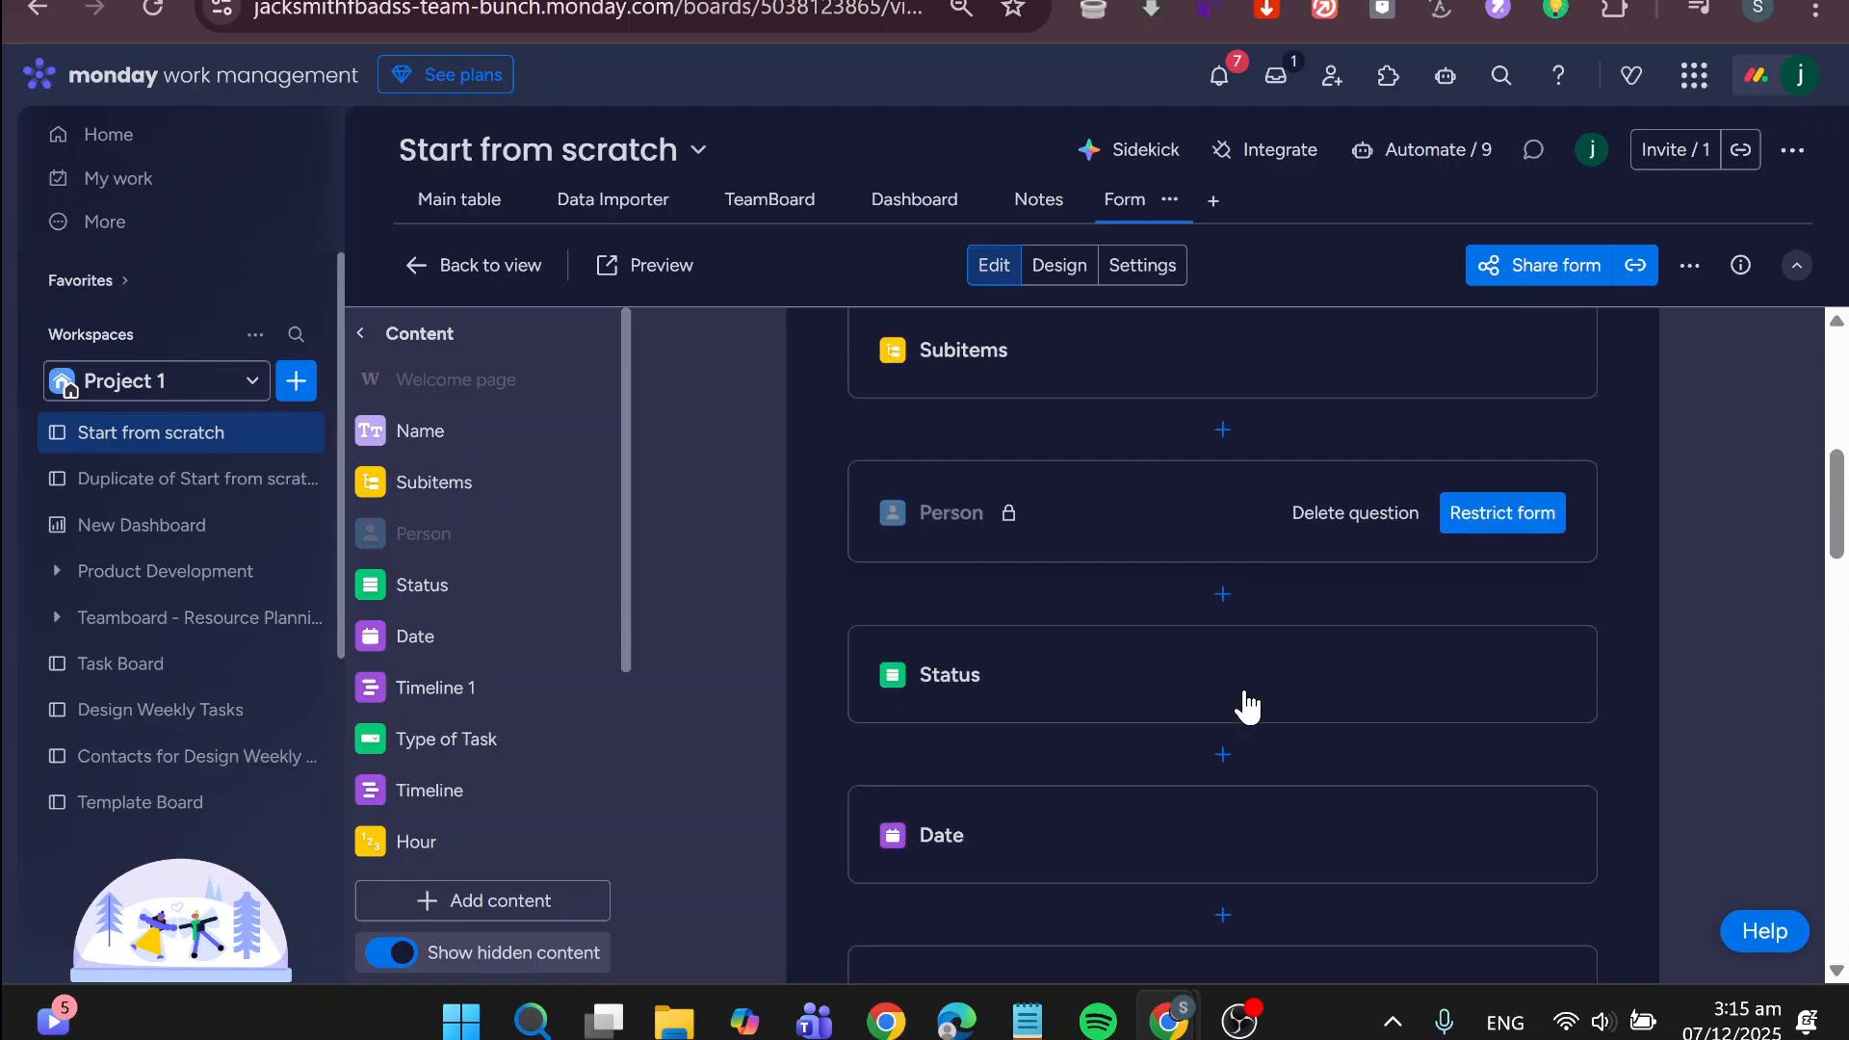
pyautogui.scroll(-2, 1247, 708)
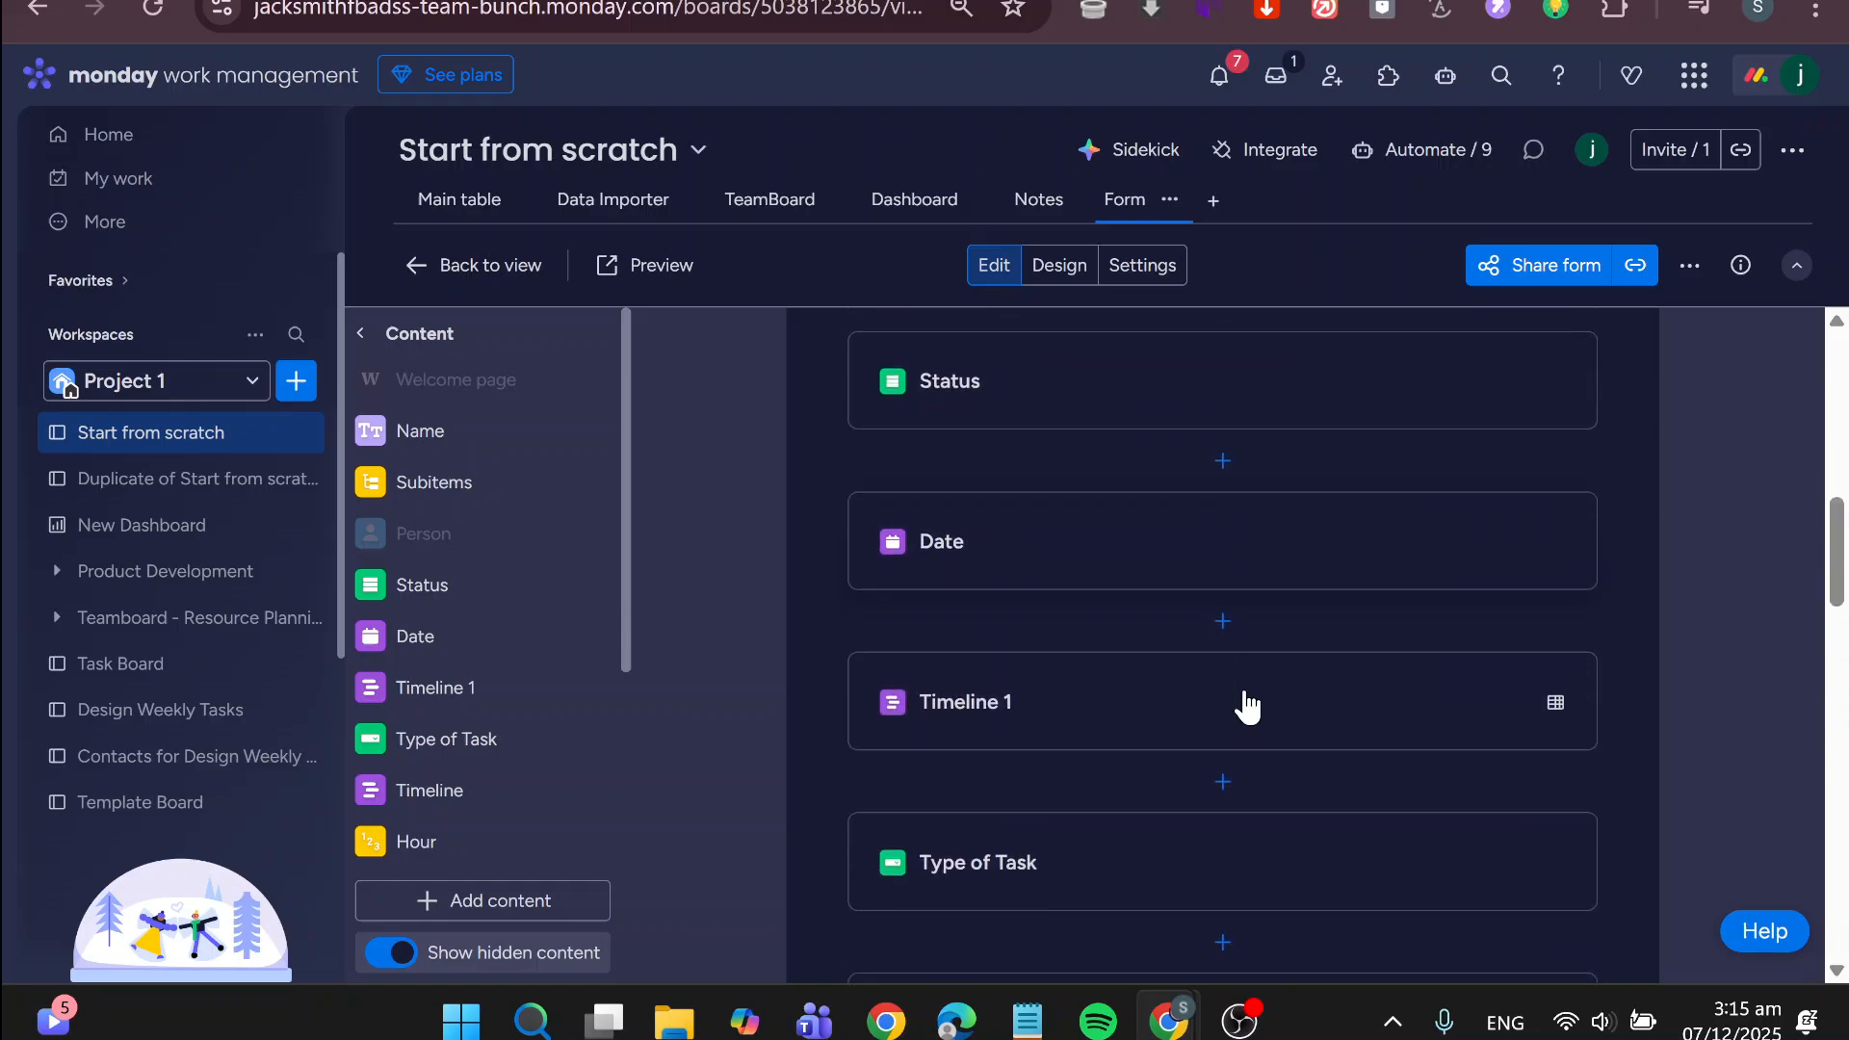
pyautogui.scroll(2, 1247, 708)
pyautogui.scroll(-2, 1247, 708)
pyautogui.scroll(1, 1247, 708)
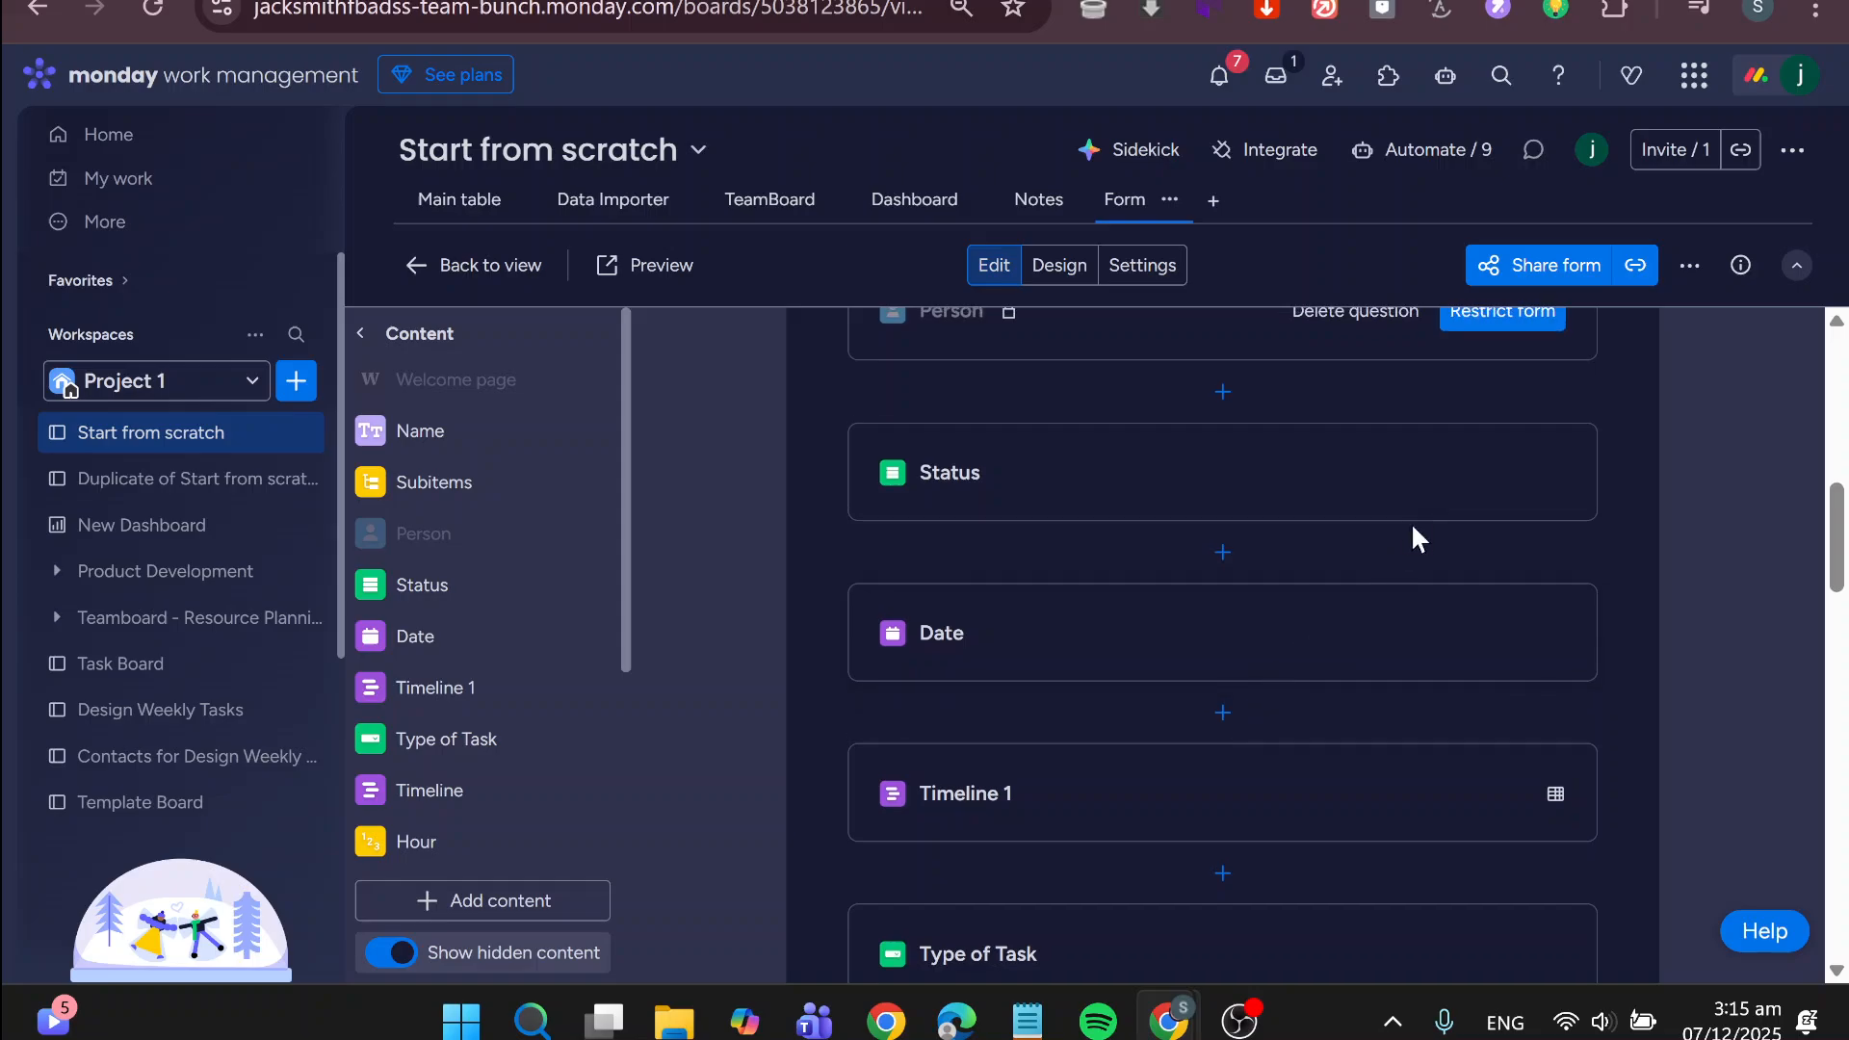
# Expand the Status question to examine its answer options and whether it can be deleted, and collapse it again
pyautogui.click(1430, 503)
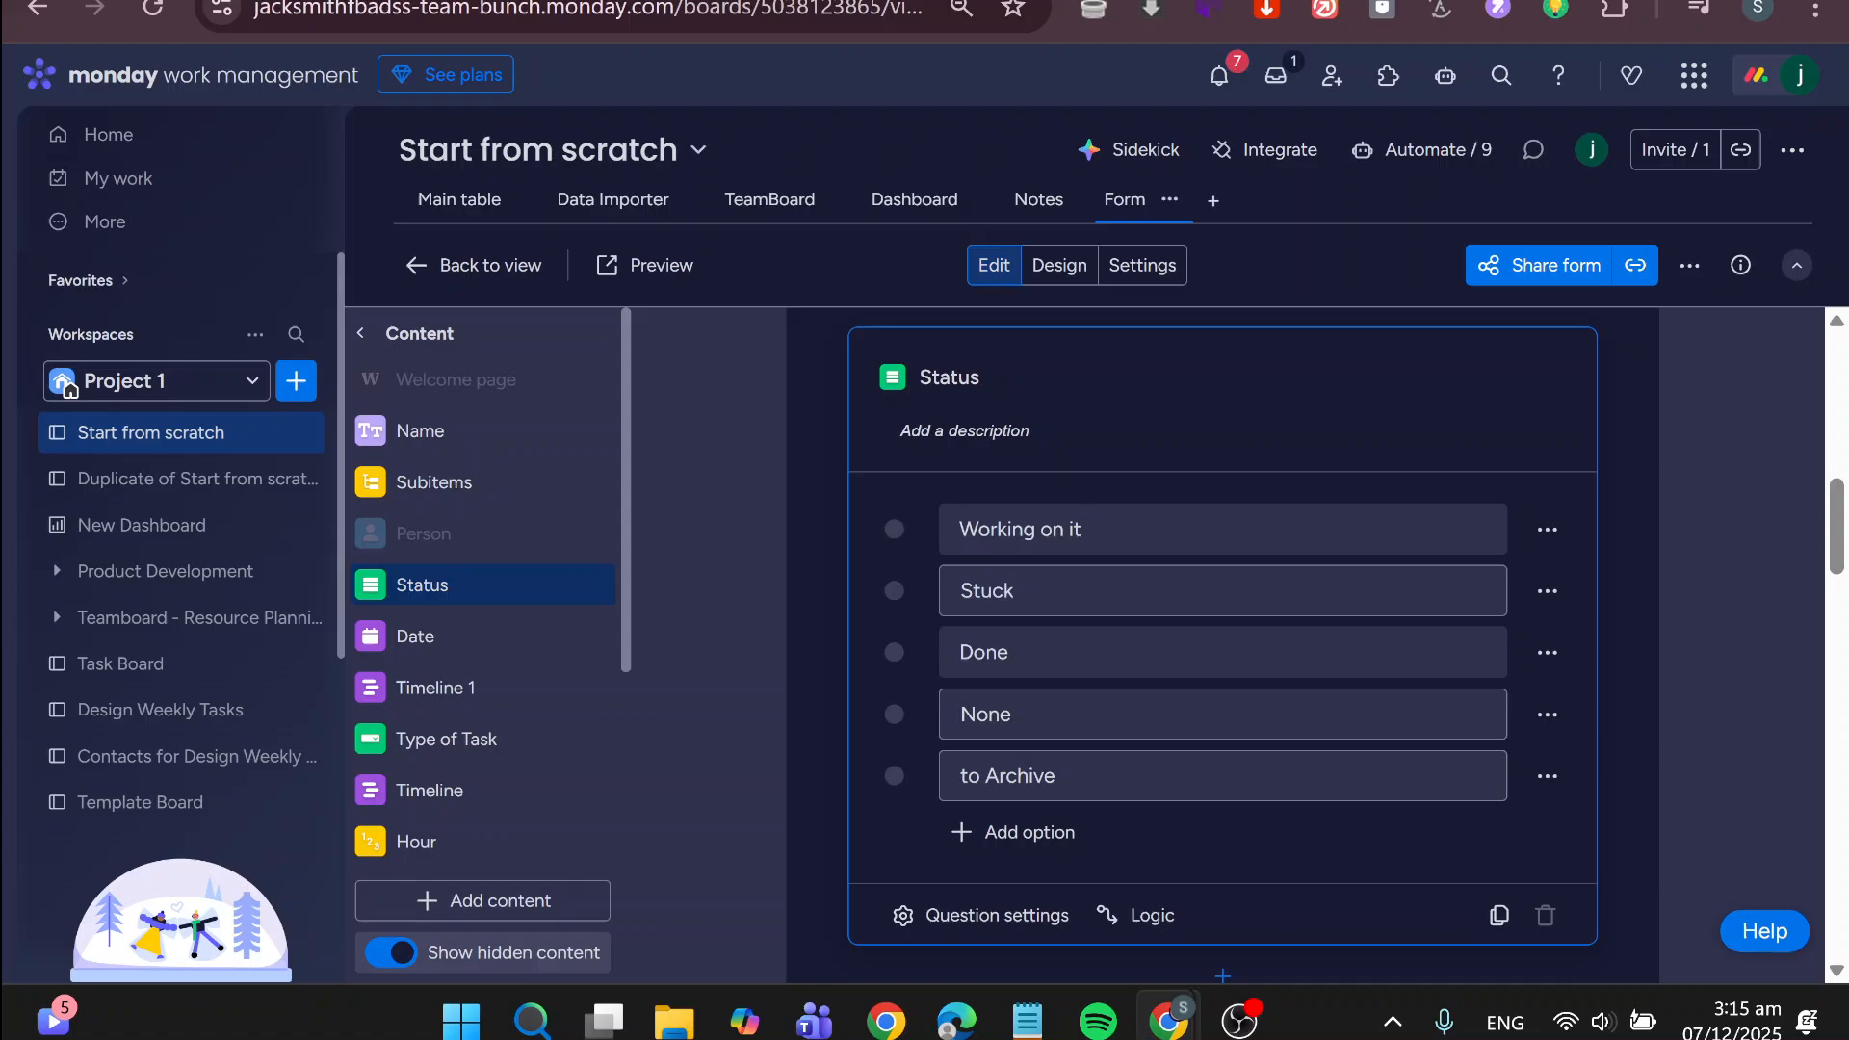
pyautogui.click(1676, 785)
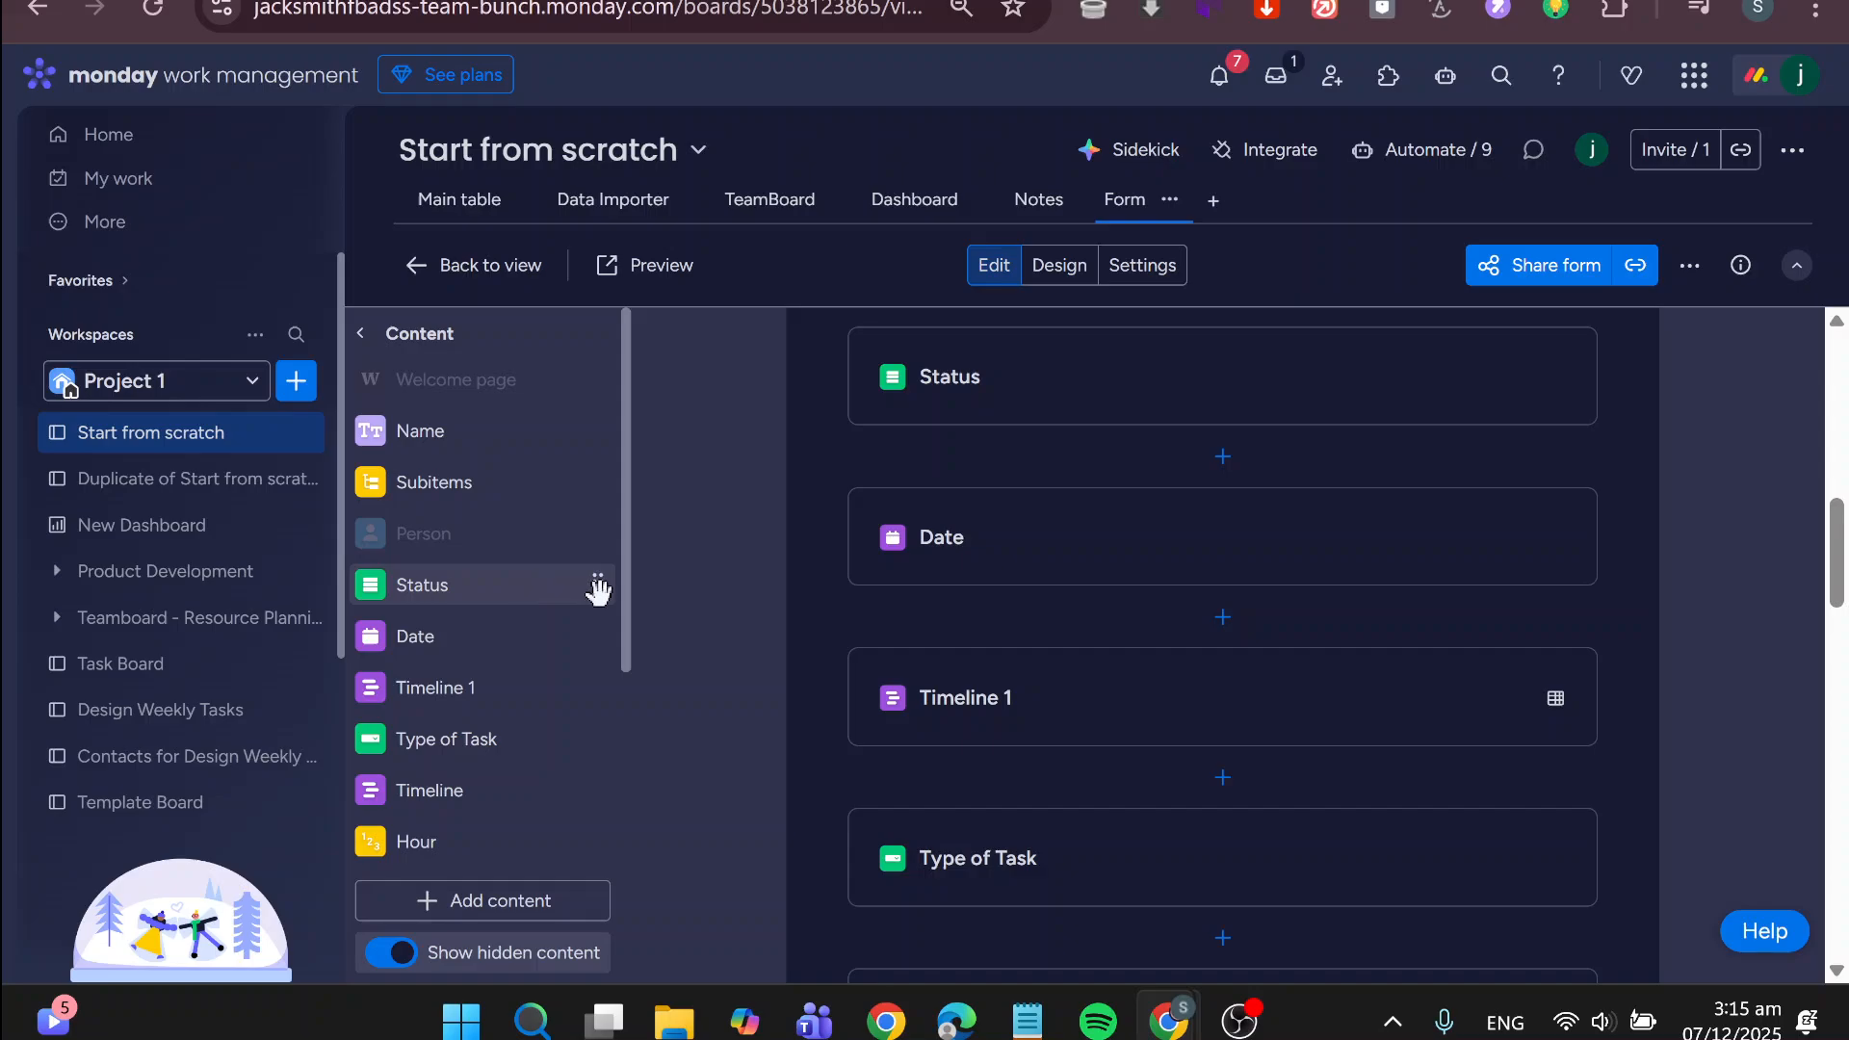
pyautogui.scroll(2, 1054, 638)
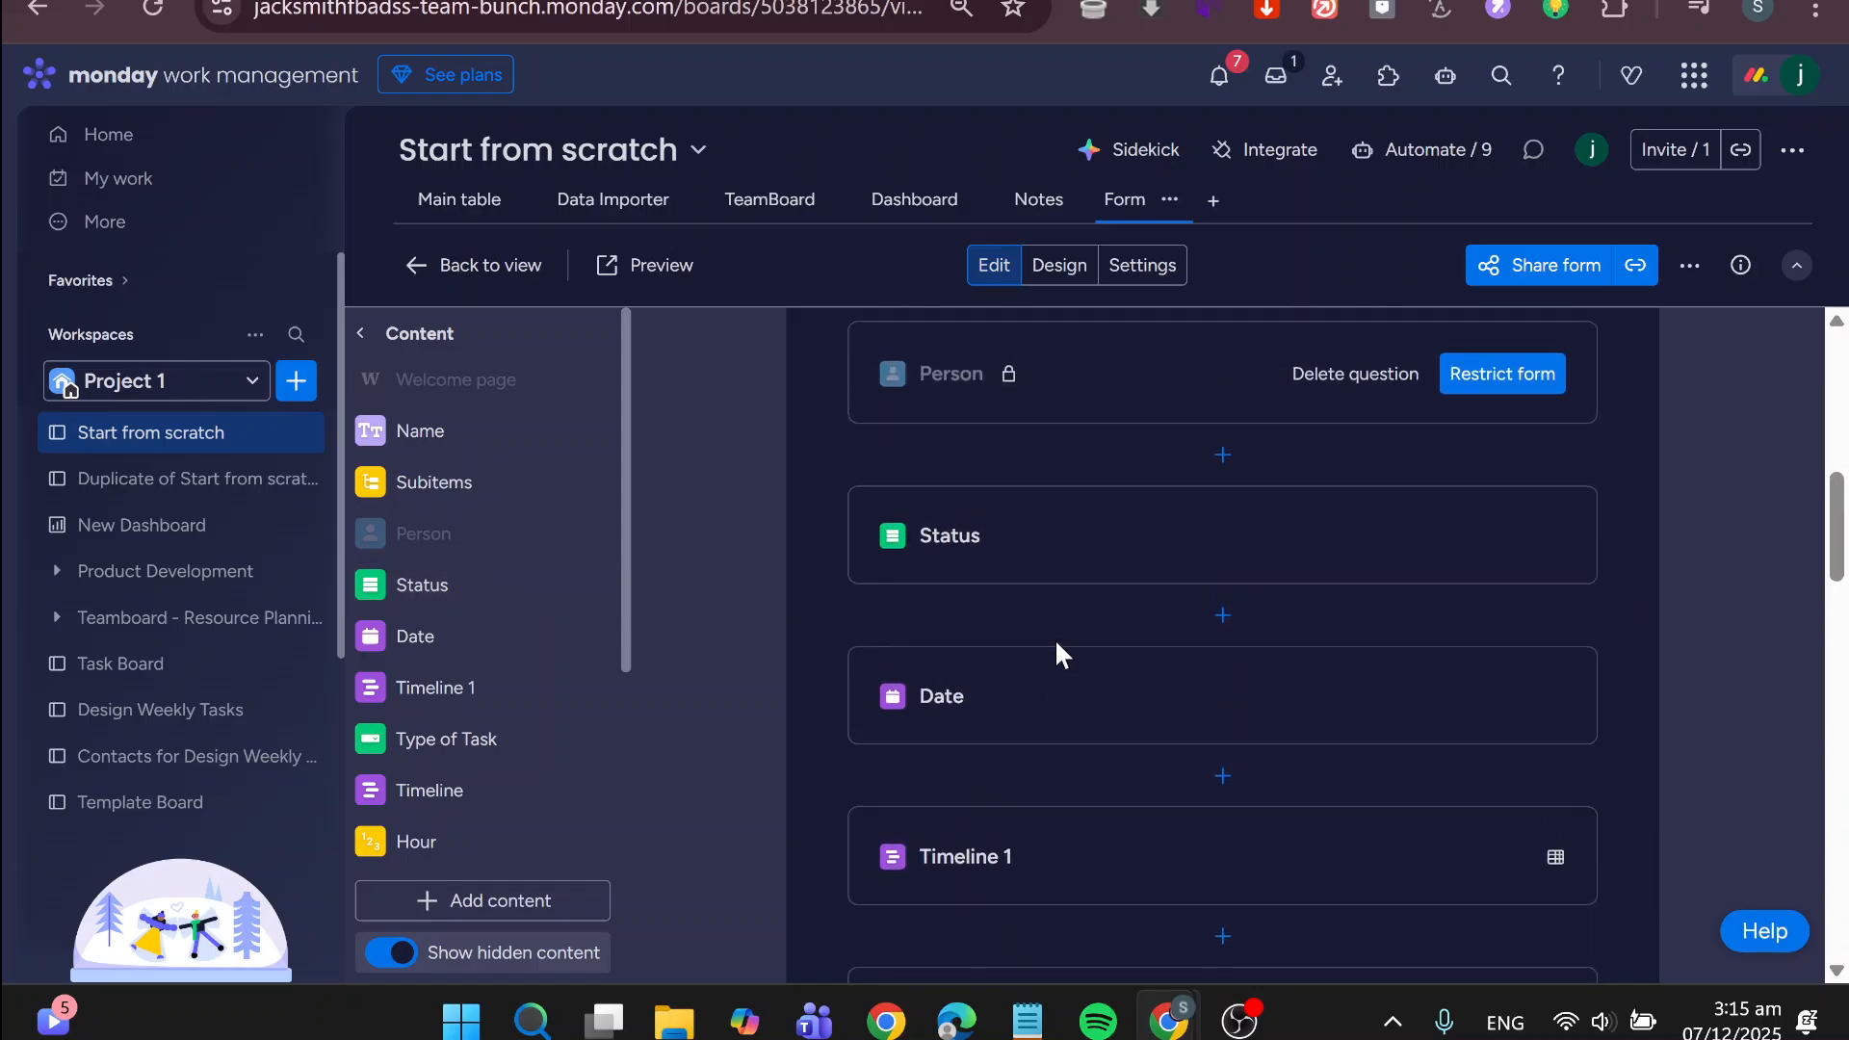
pyautogui.scroll(1, 1055, 638)
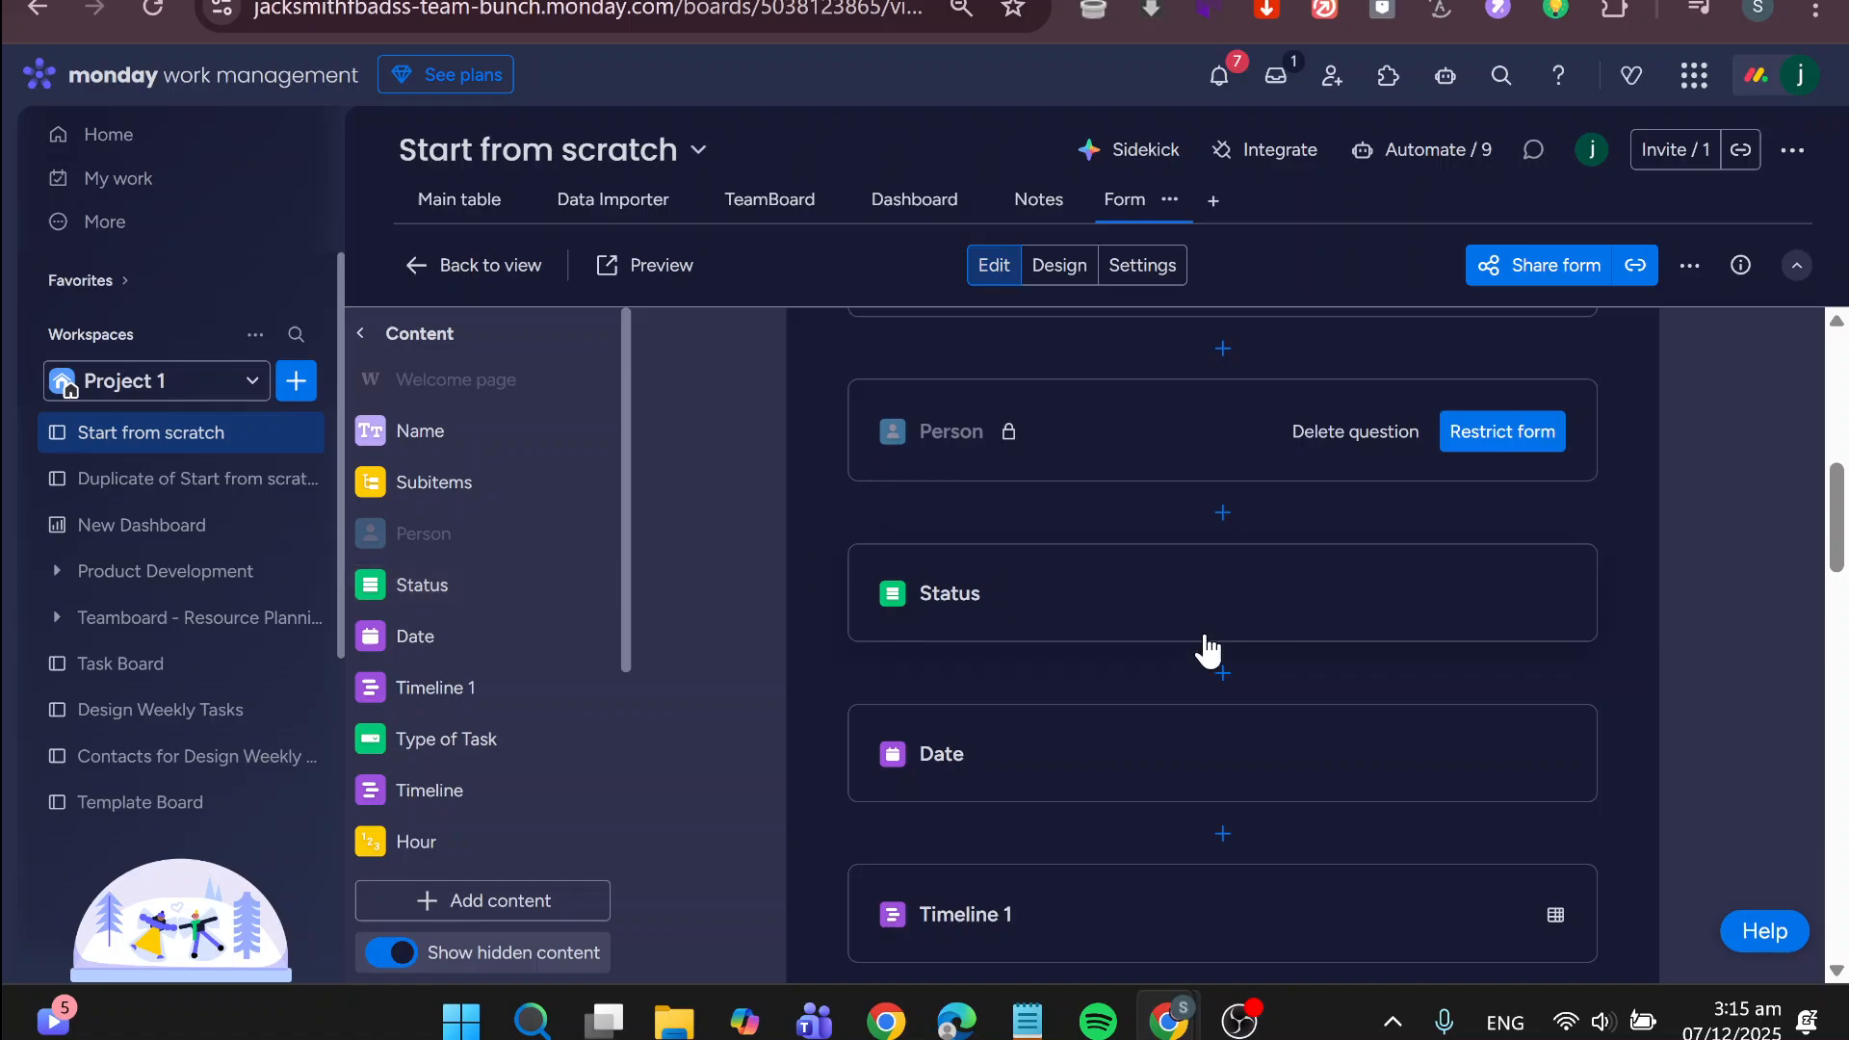
pyautogui.click(1470, 627)
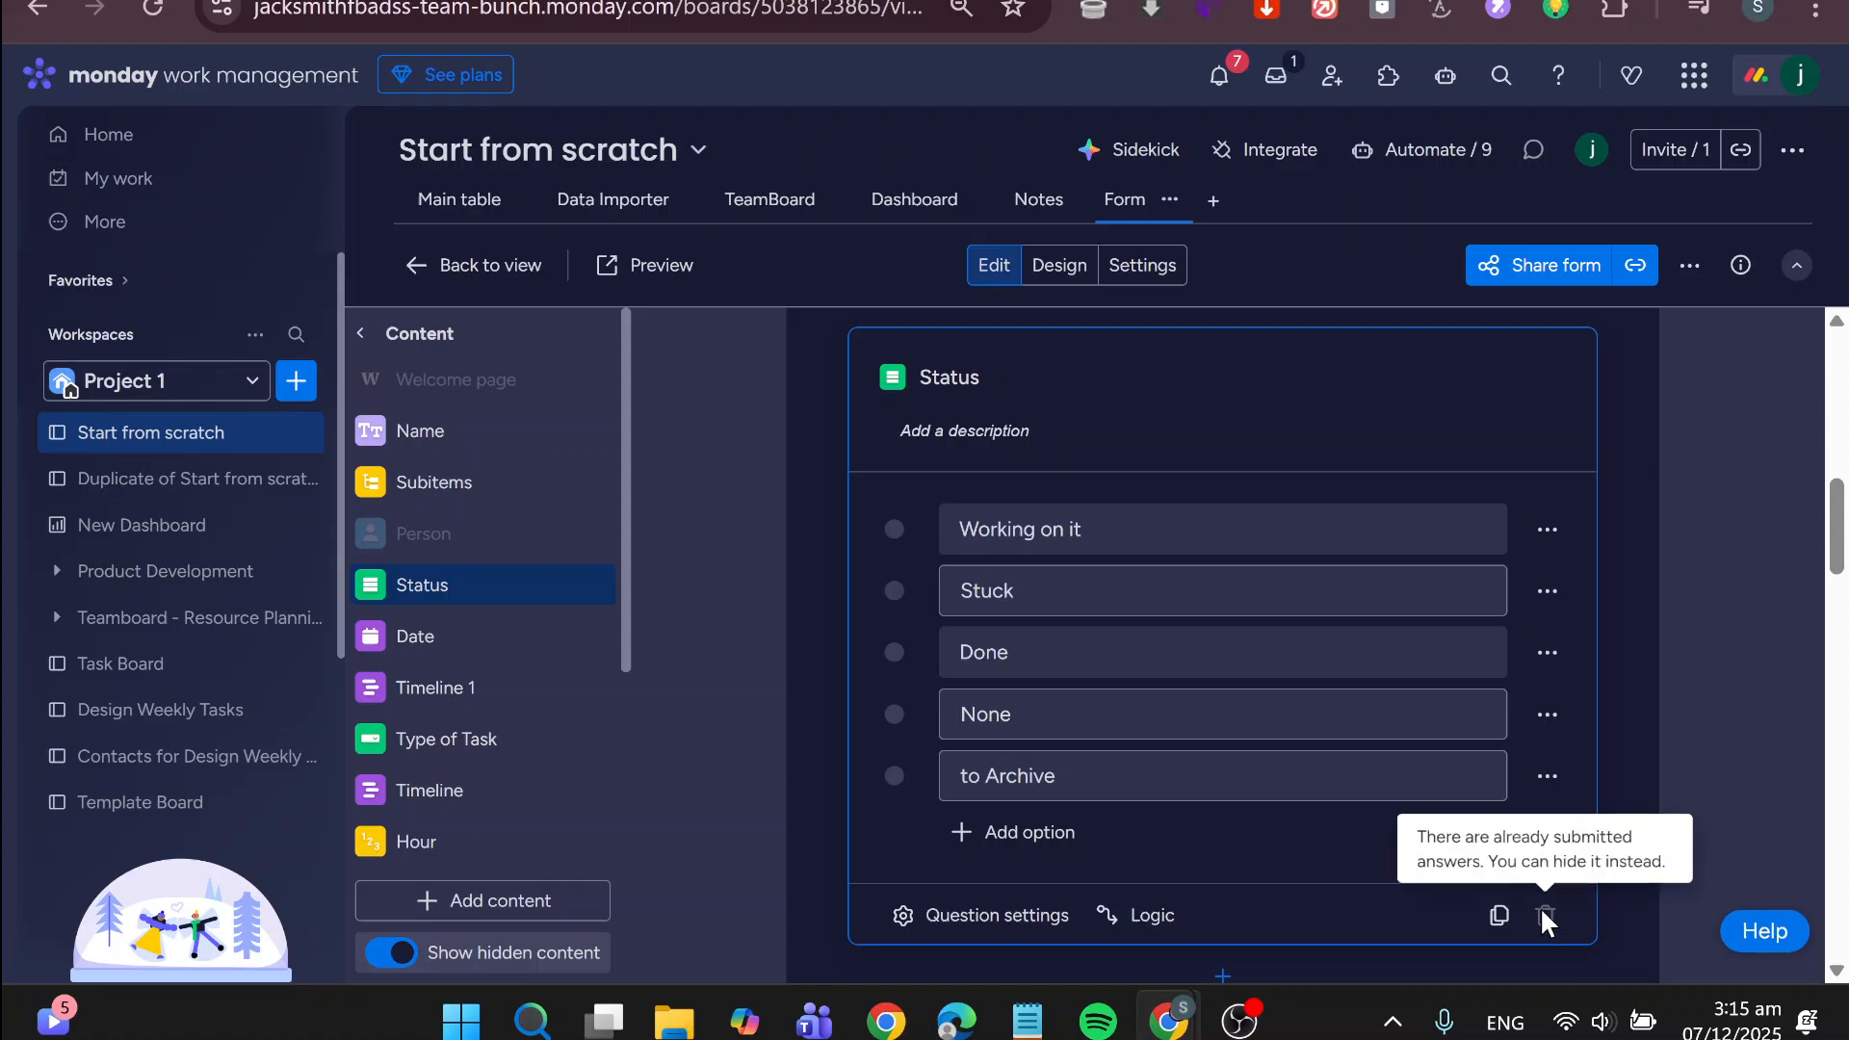
pyautogui.scroll(1, 1705, 604)
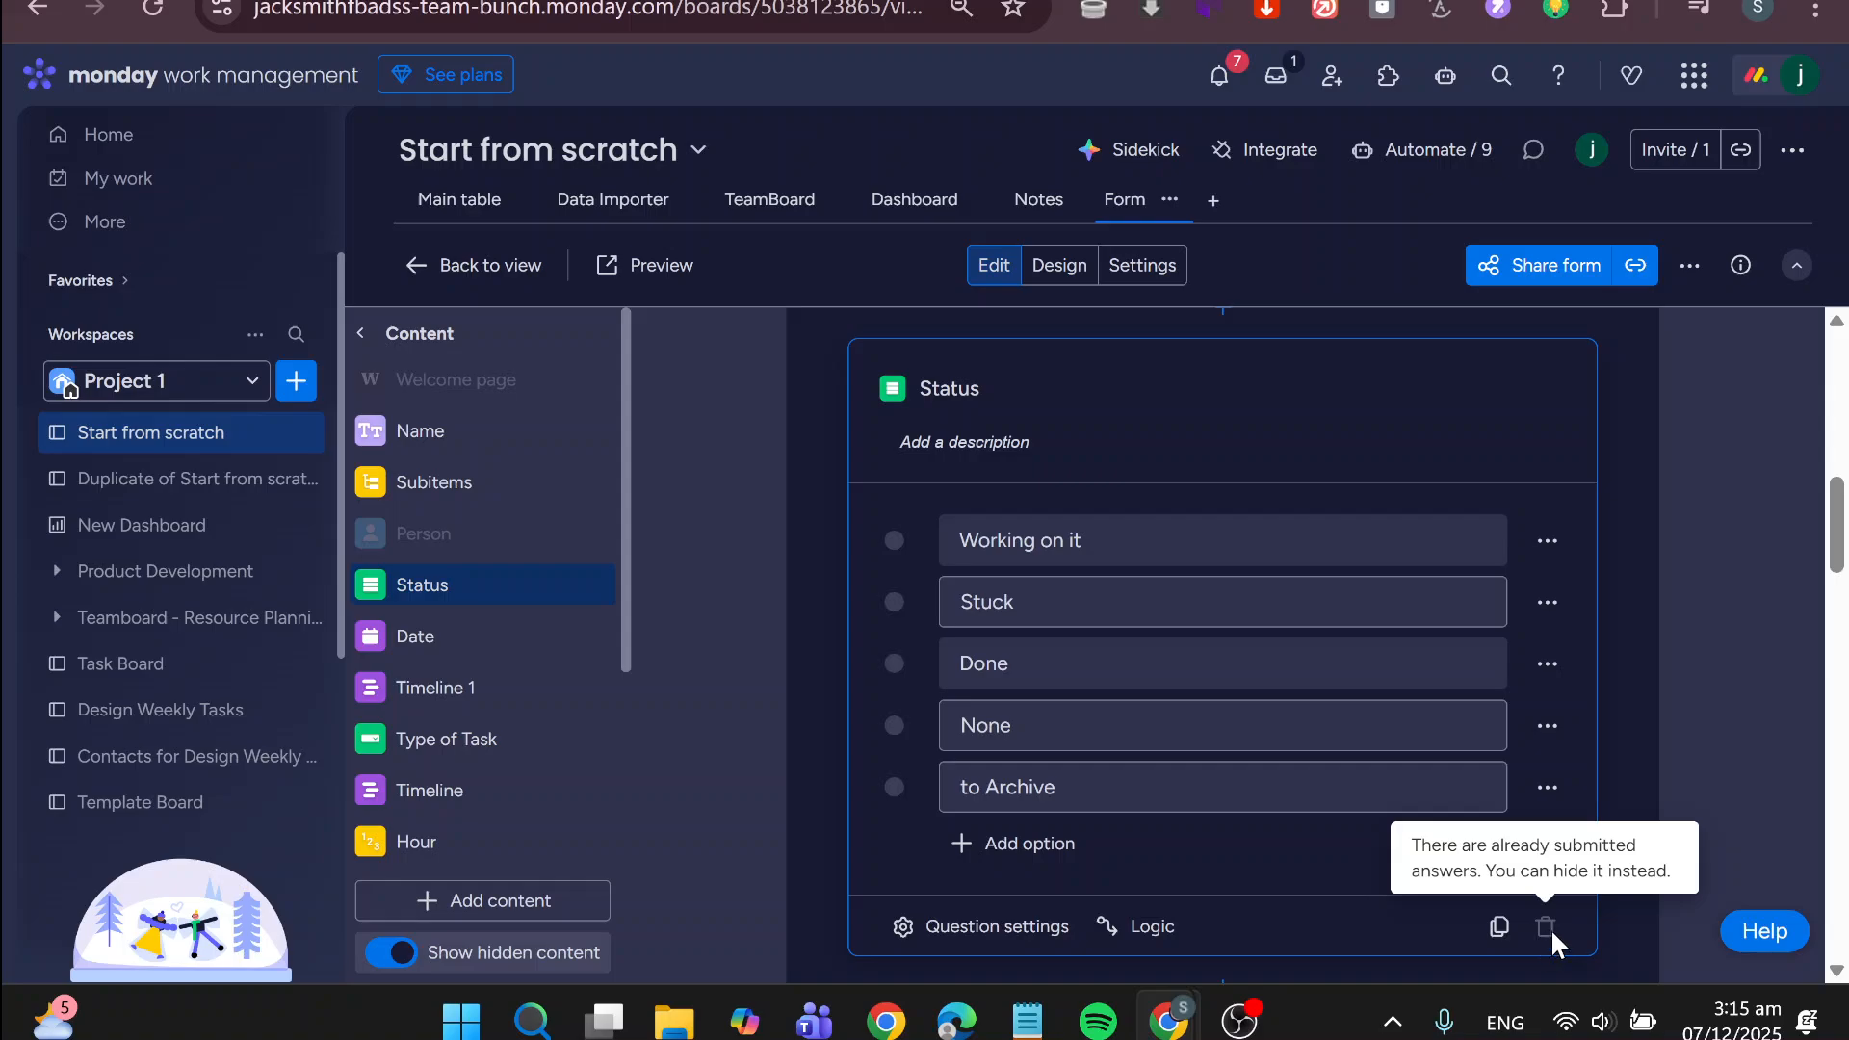
pyautogui.click(1674, 488)
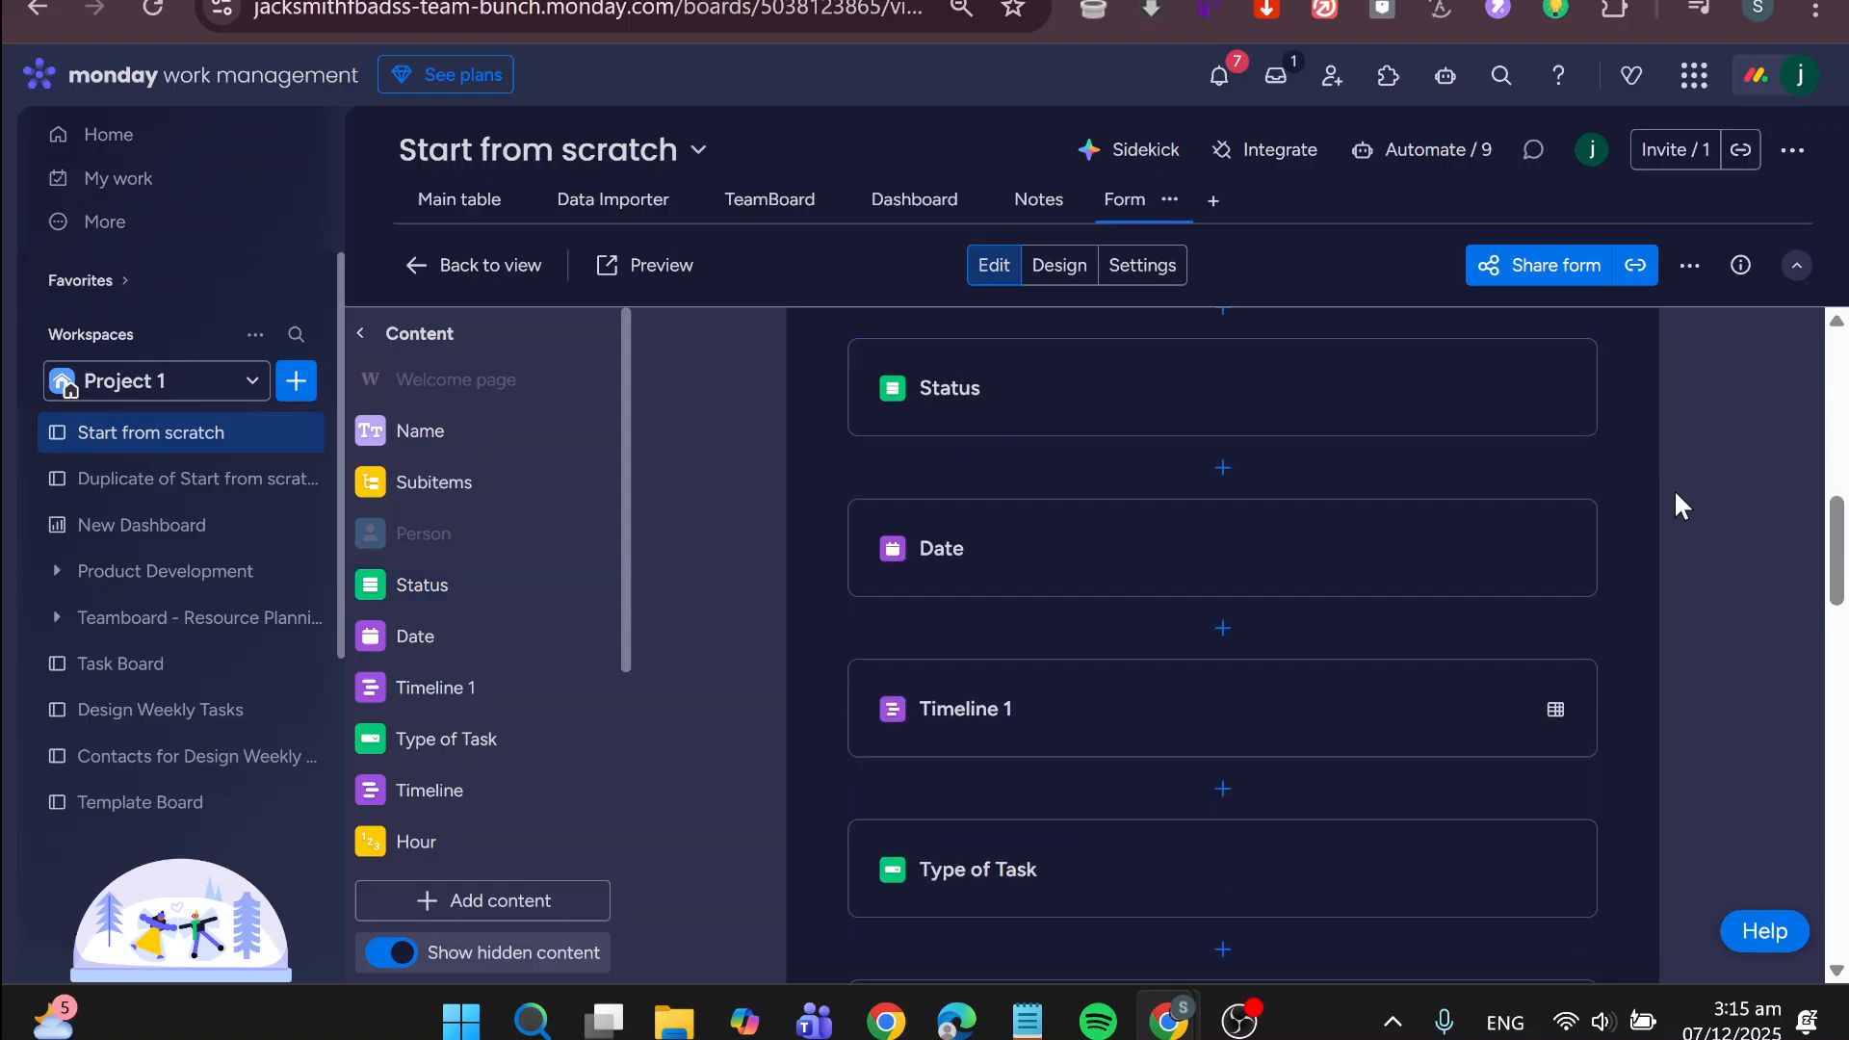
# Review the form's questions and content list, and compare them with the columns of the board's main table
pyautogui.scroll(5, 1326, 641)
pyautogui.scroll(1, 1328, 646)
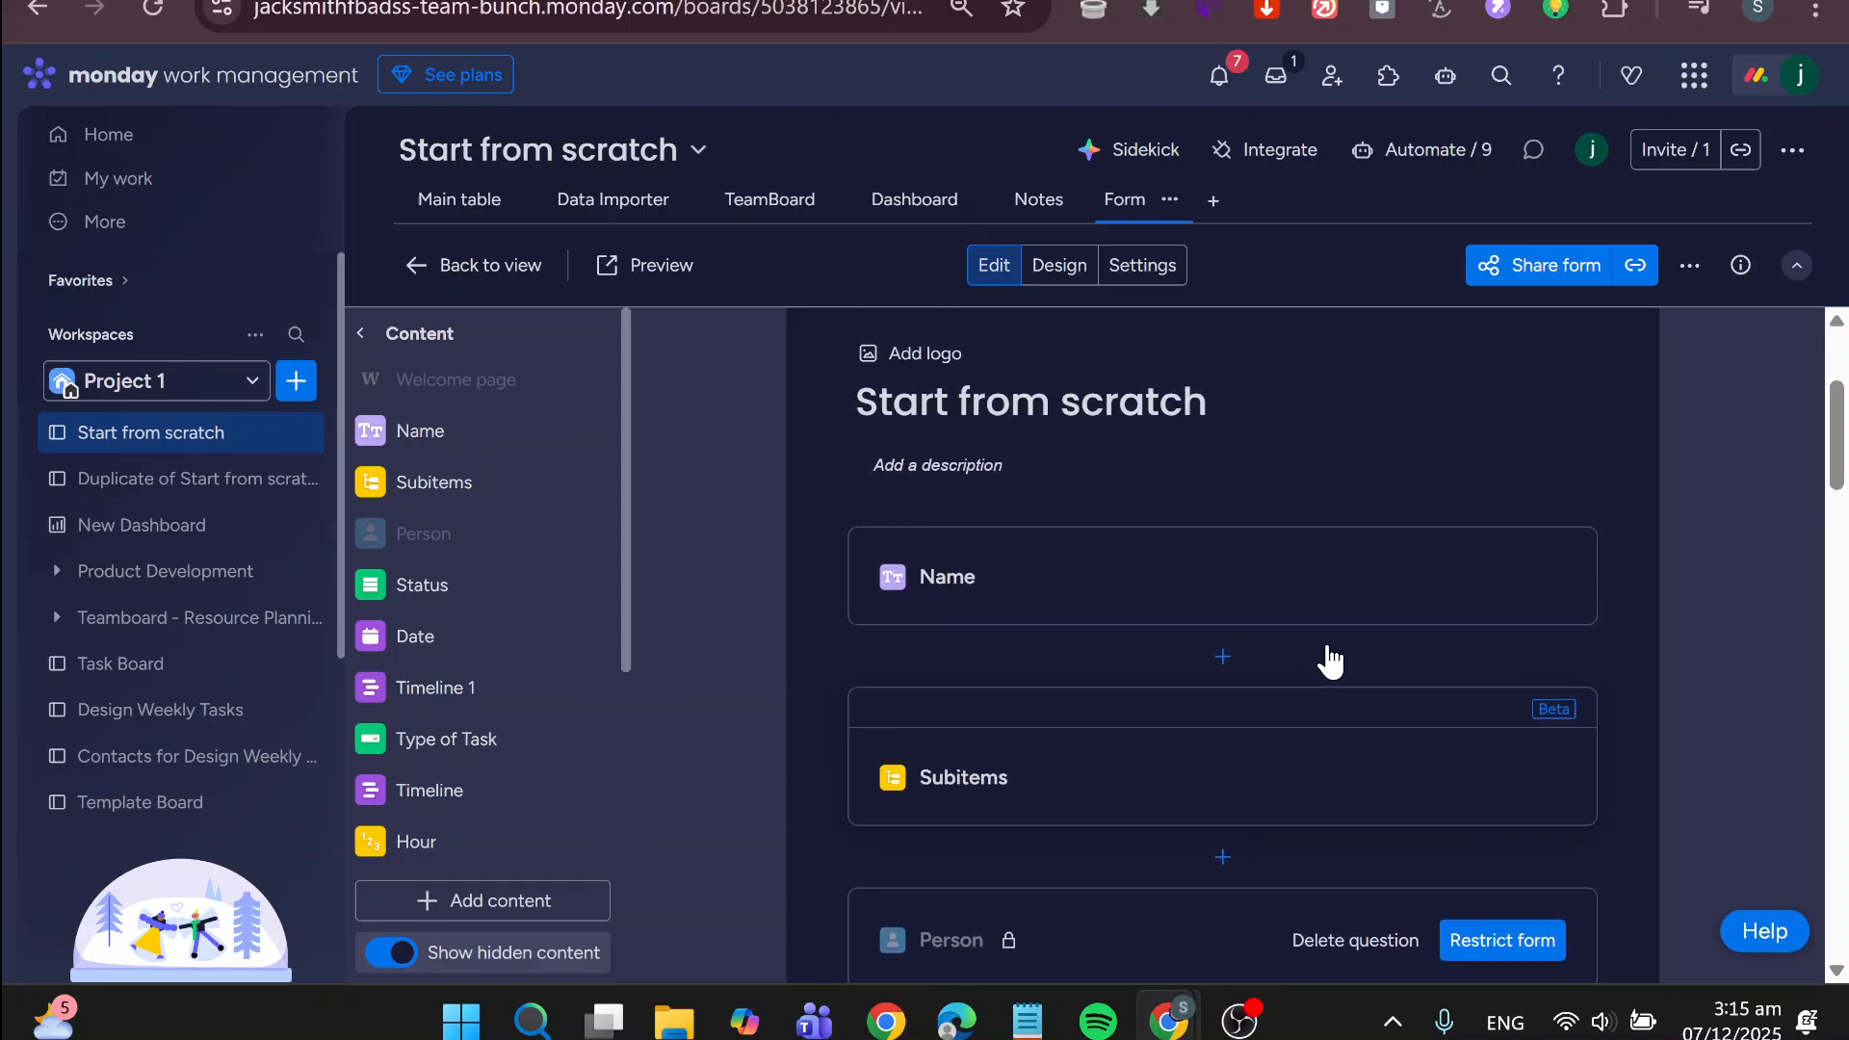
pyautogui.scroll(-1, 1328, 646)
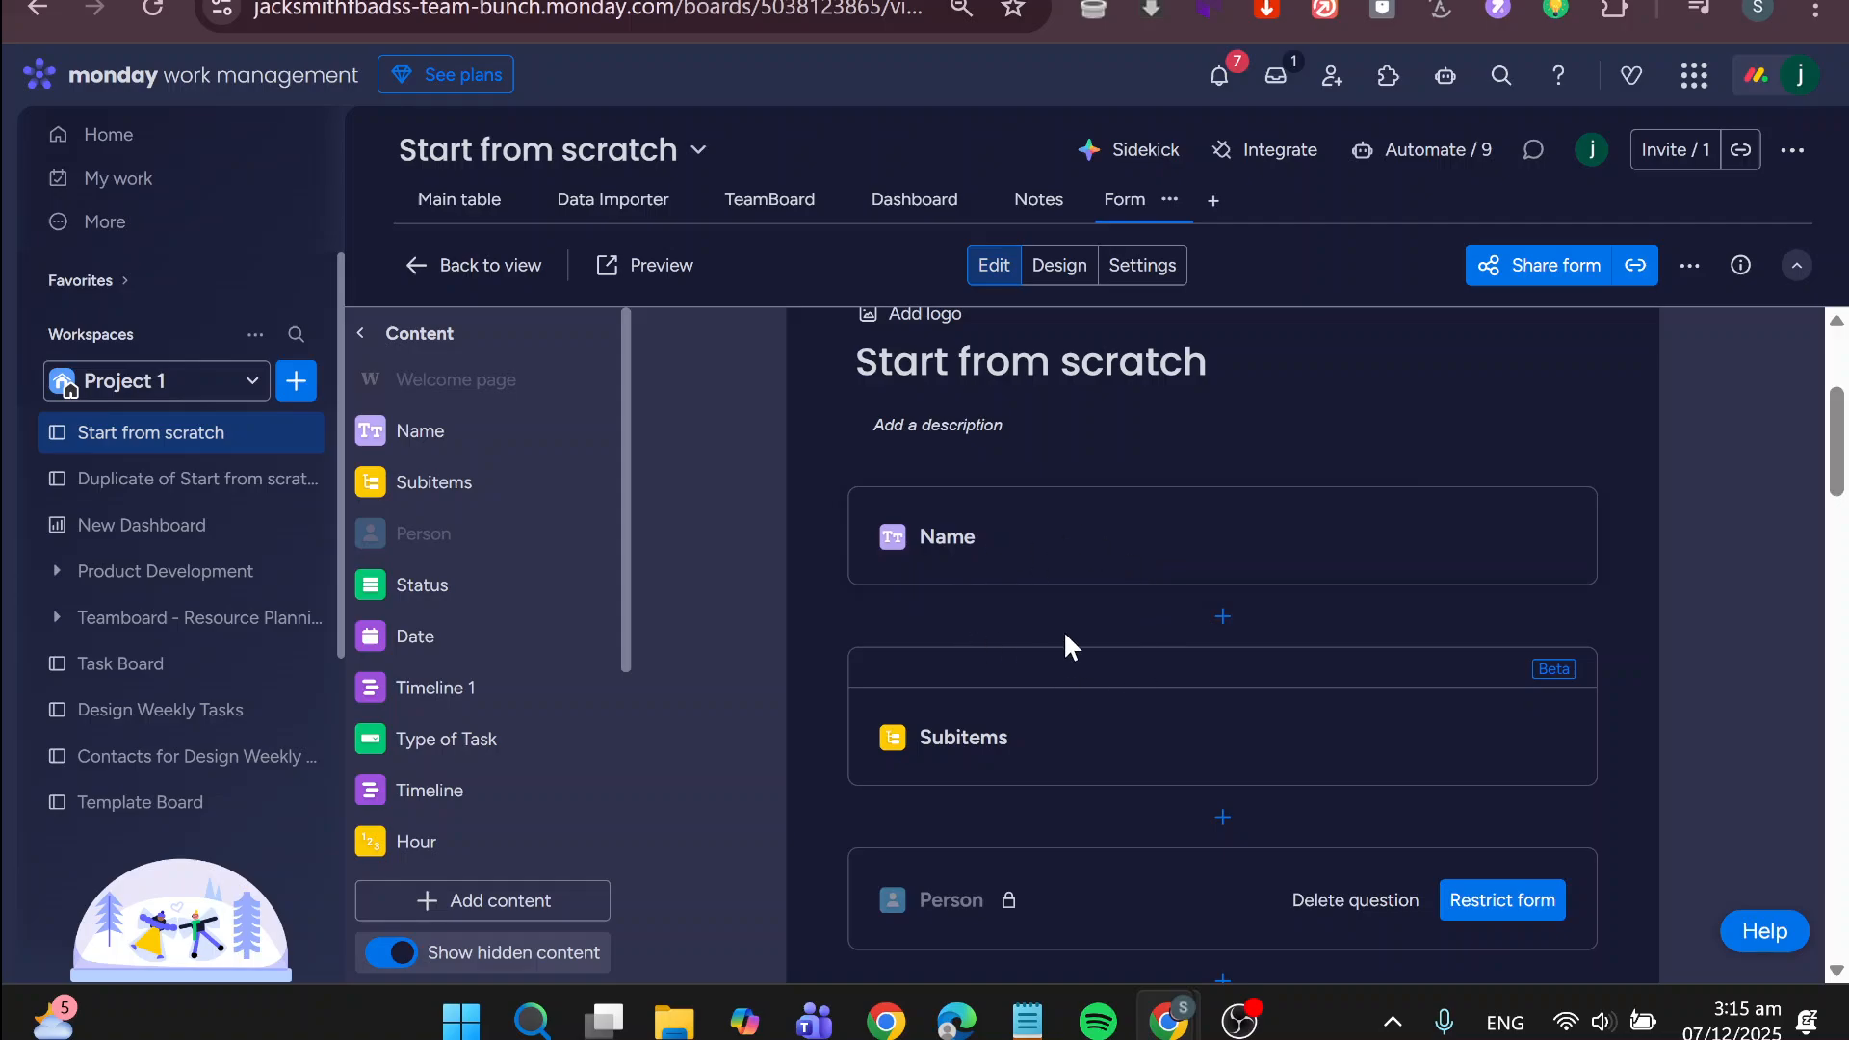
pyautogui.scroll(-2, 1067, 635)
pyautogui.scroll(2, 1067, 636)
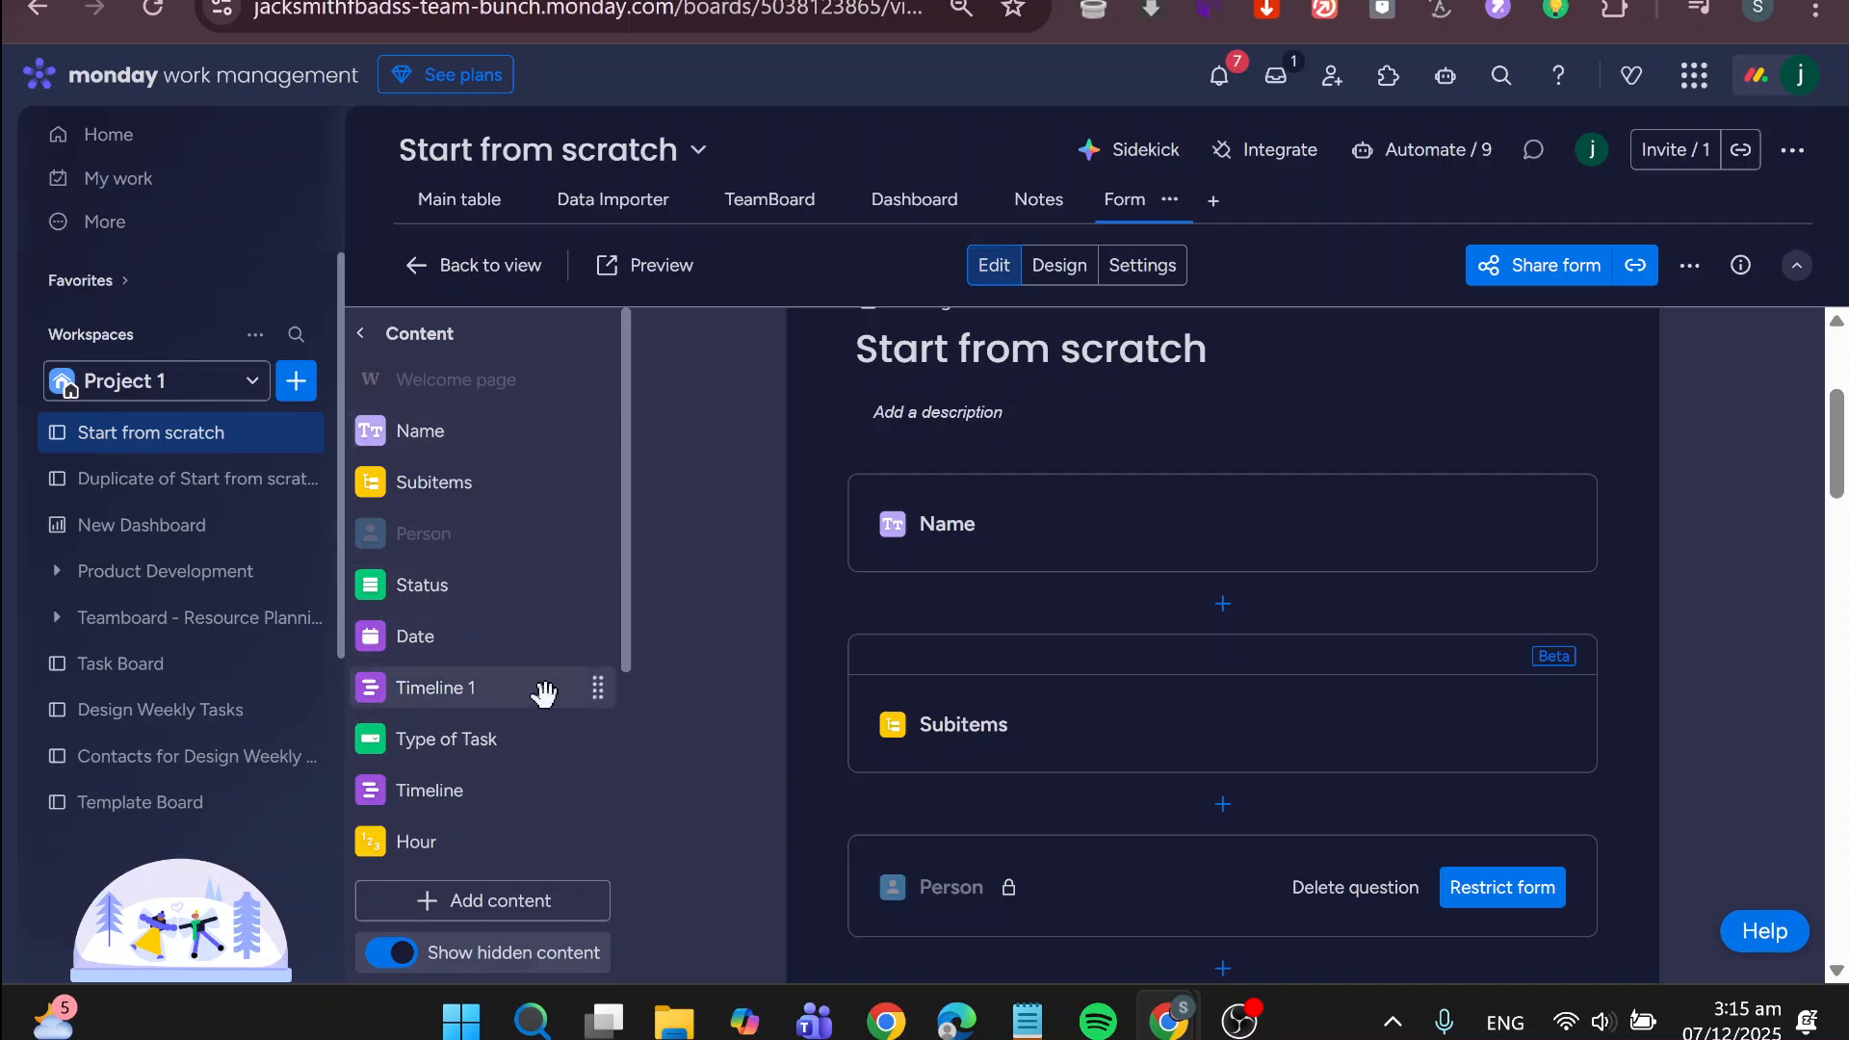
pyautogui.scroll(-1, 542, 692)
pyautogui.scroll(-2, 544, 693)
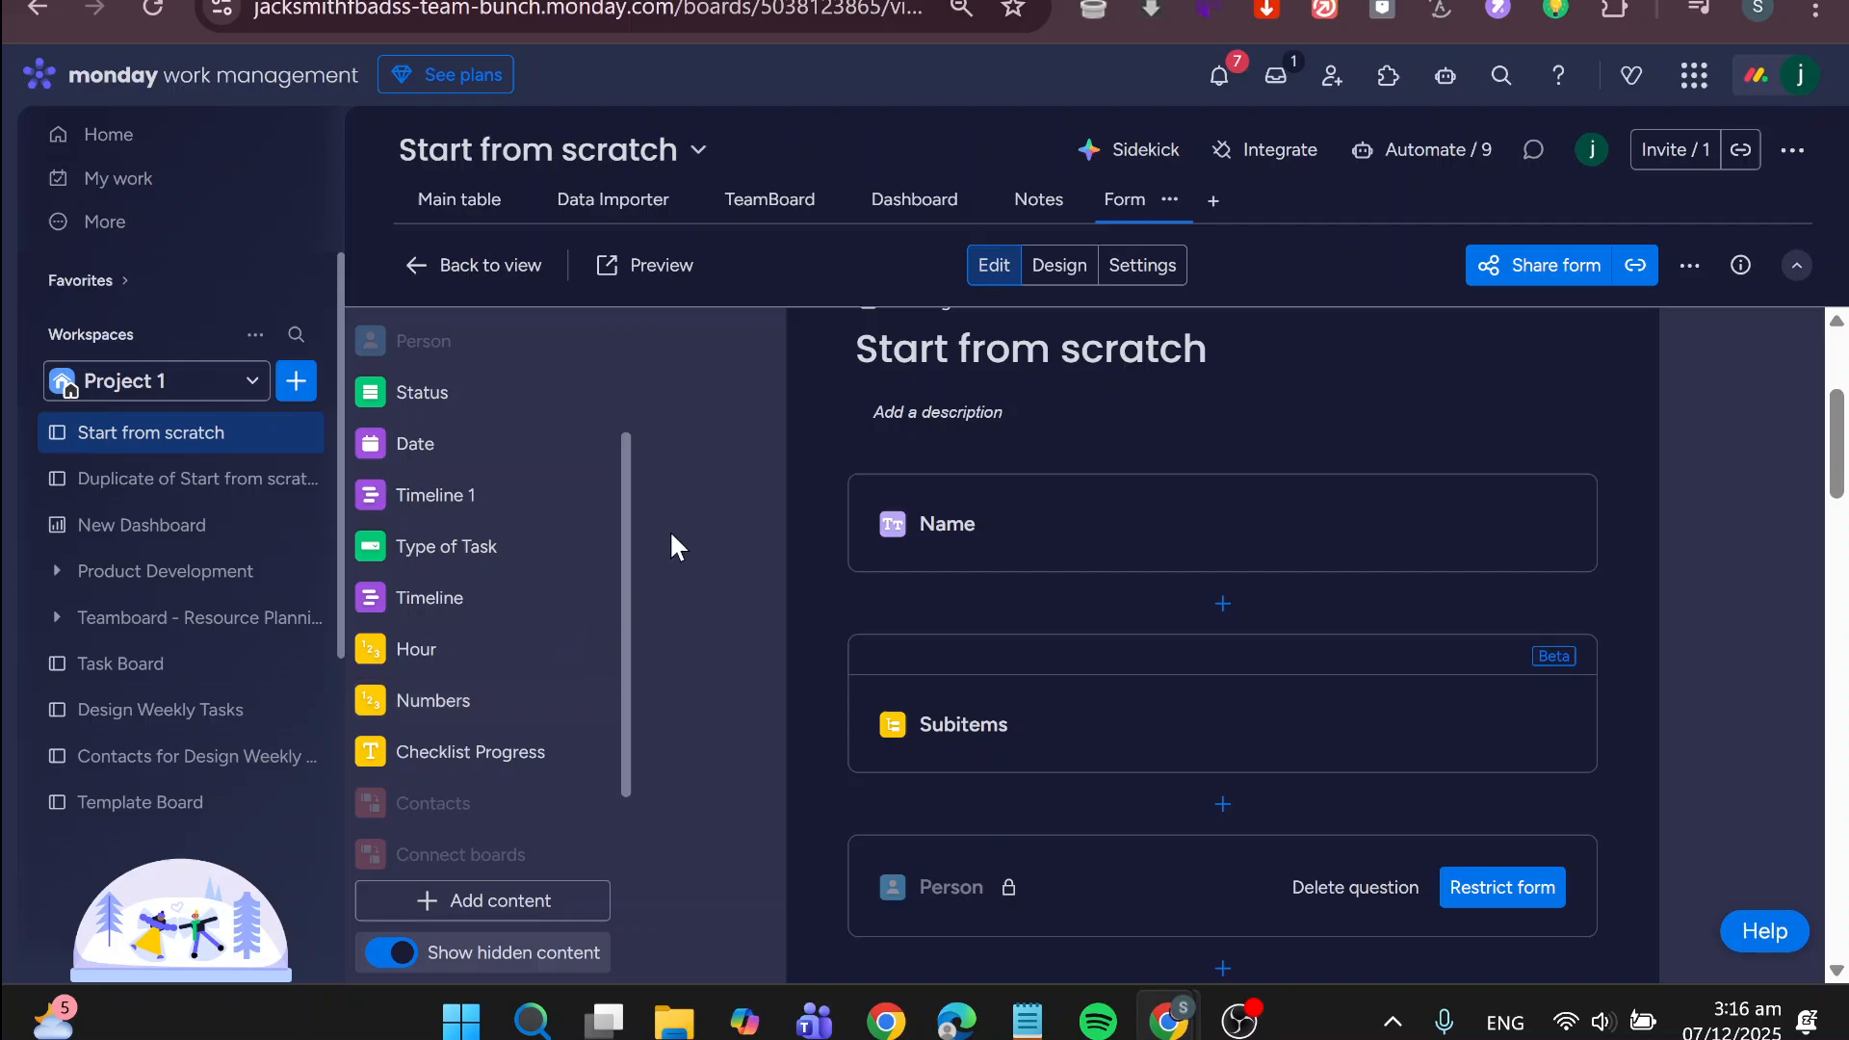
pyautogui.click(495, 195)
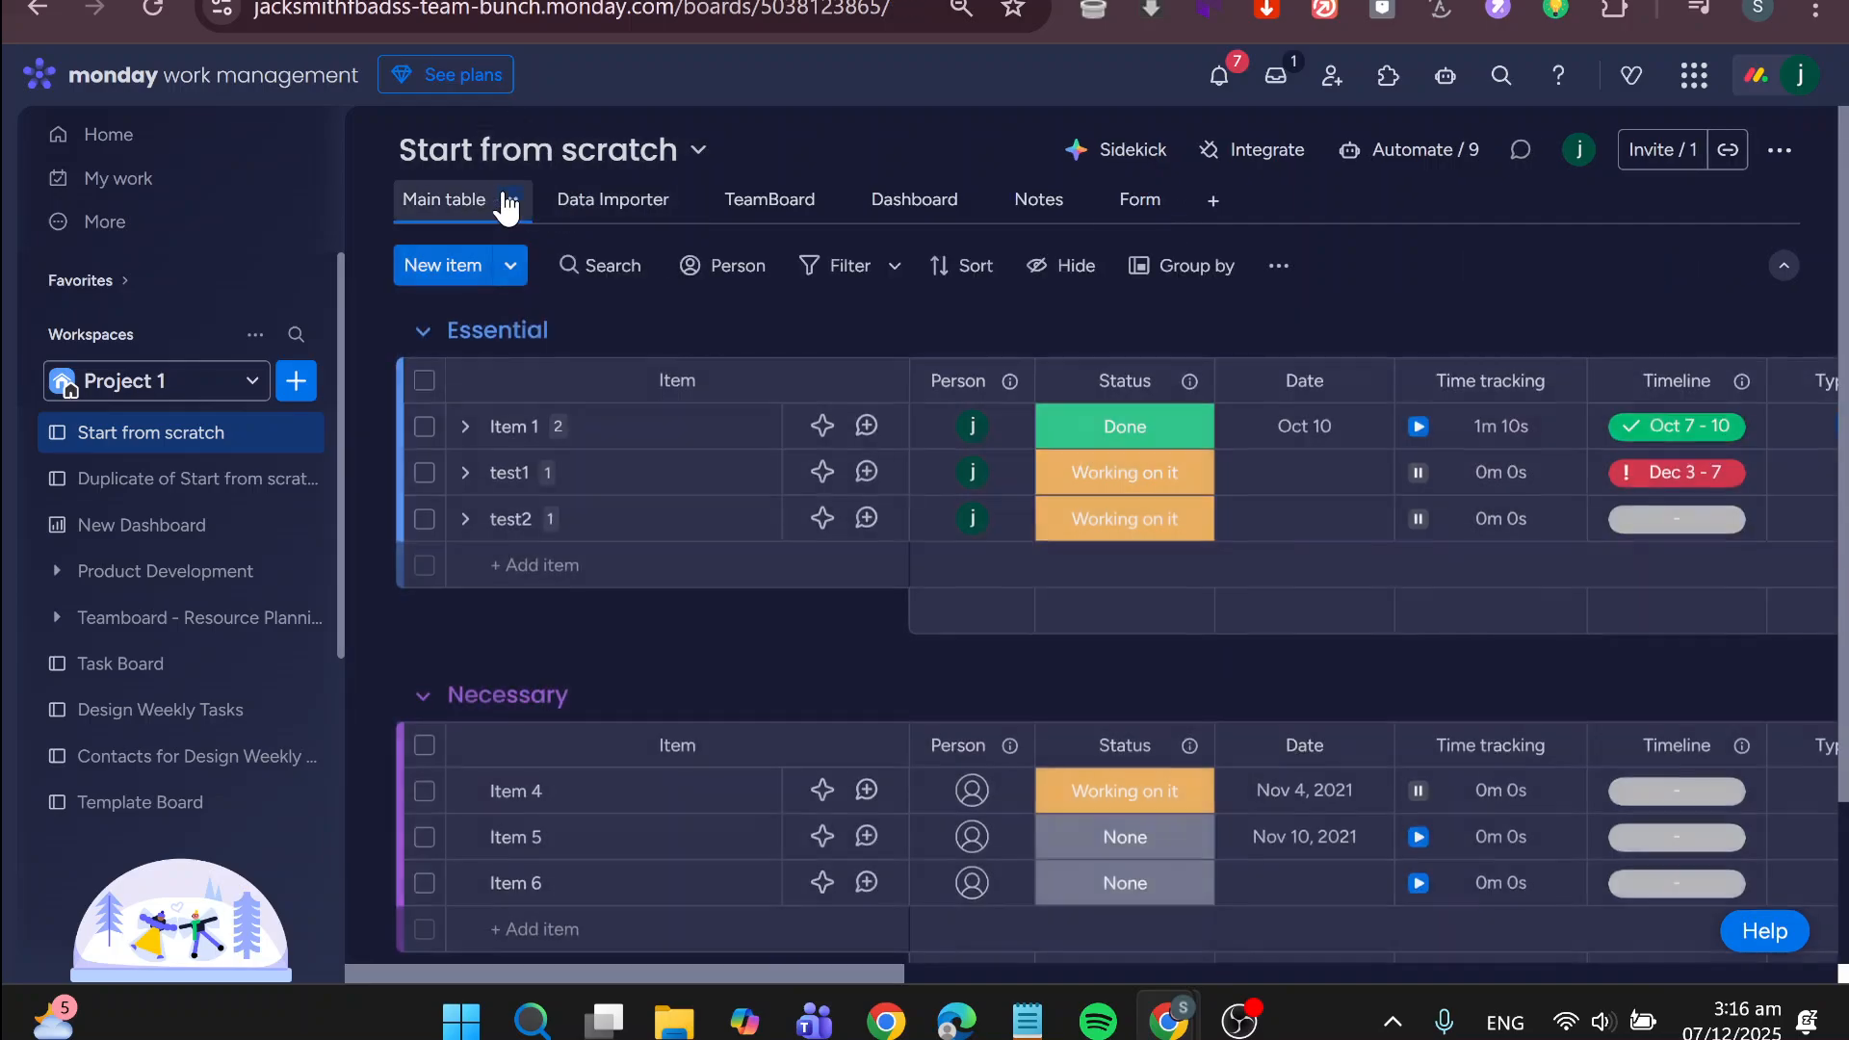
pyautogui.click(1105, 214)
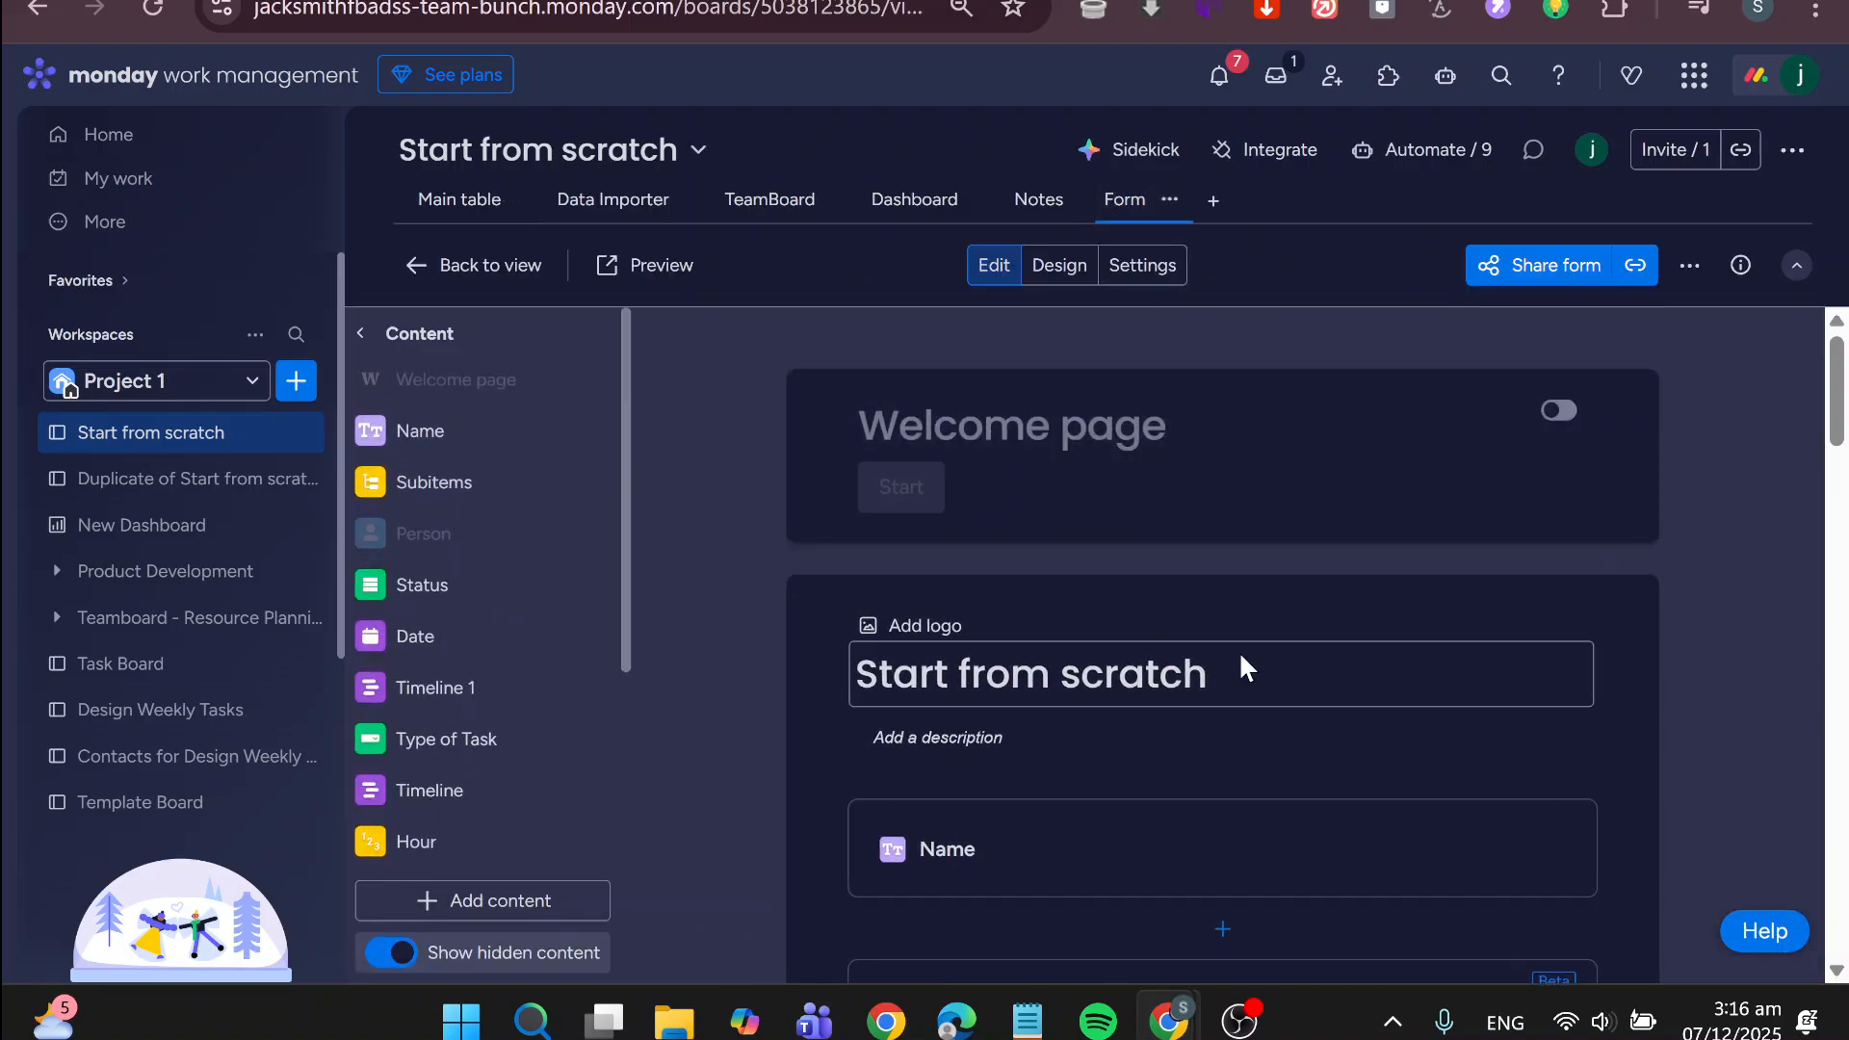
# Expand the Timeline 1 and Type of Task questions in the form editor to examine their answer fields
pyautogui.scroll(-5, 1241, 658)
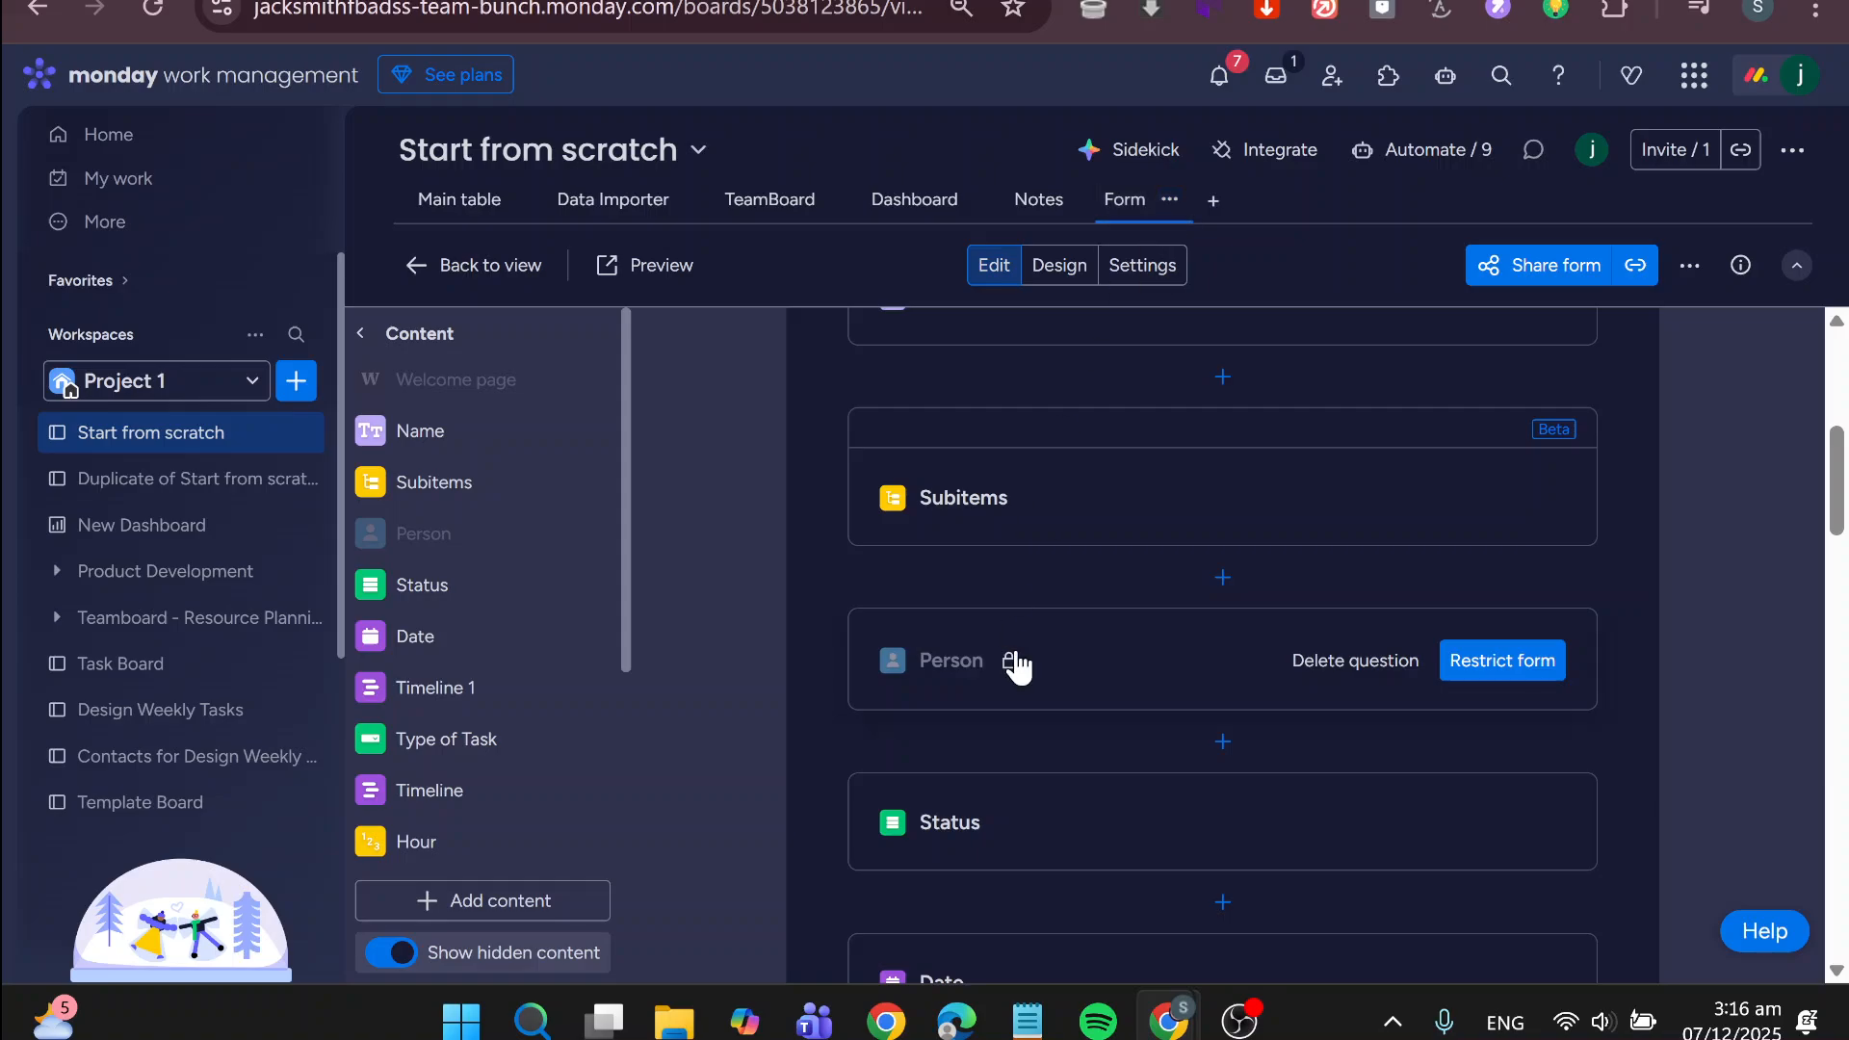
pyautogui.scroll(-5, 1018, 654)
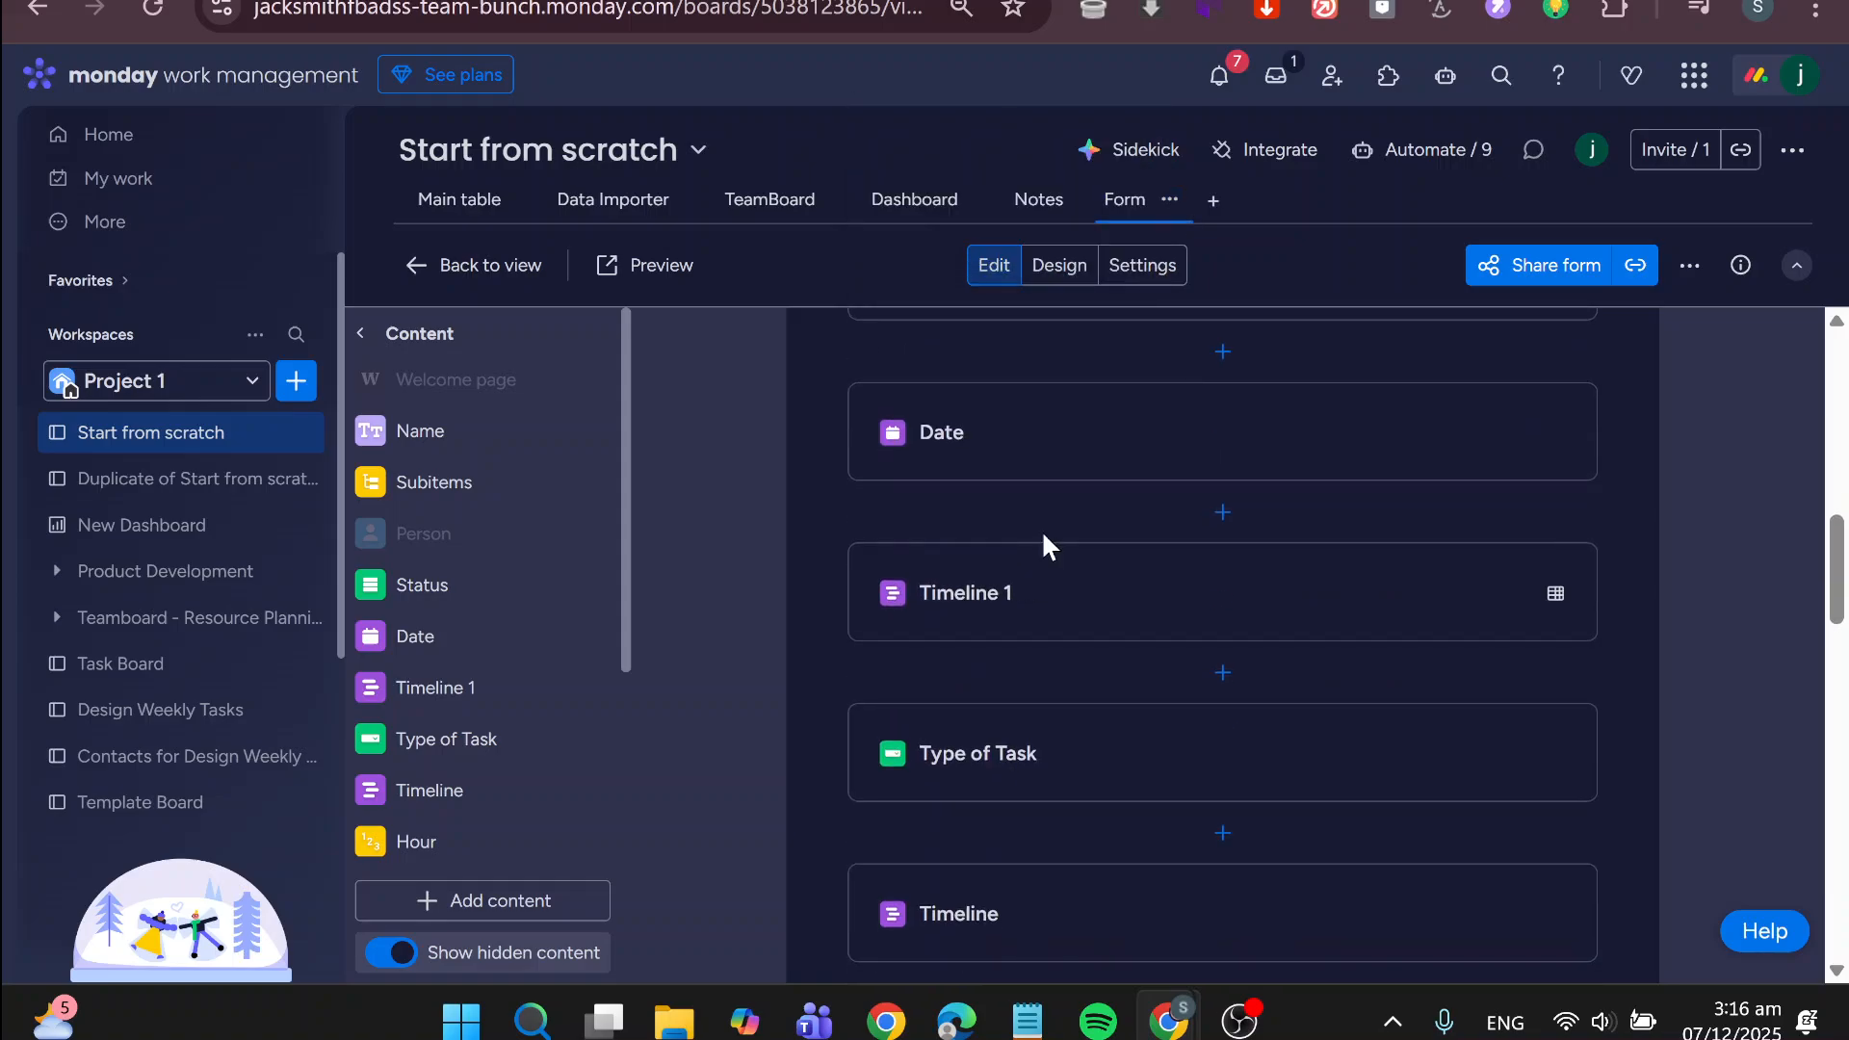
pyautogui.click(1053, 591)
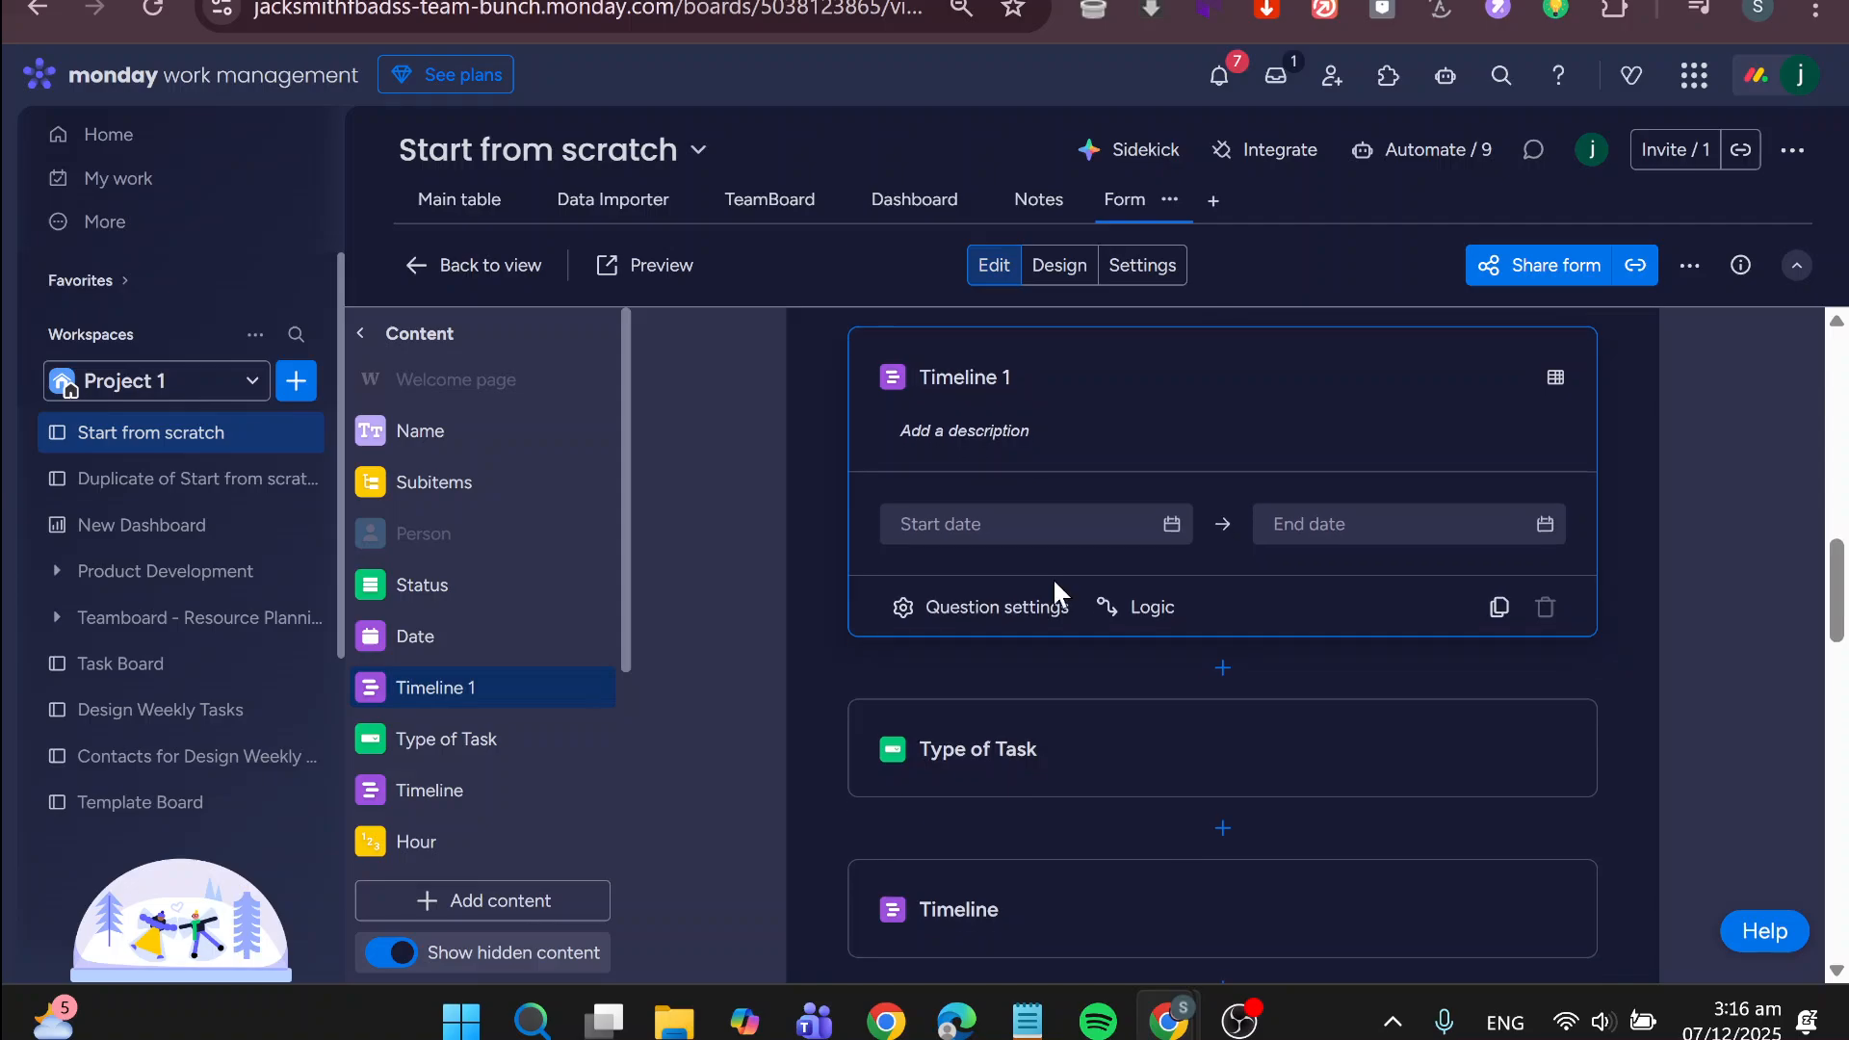
pyautogui.click(1092, 766)
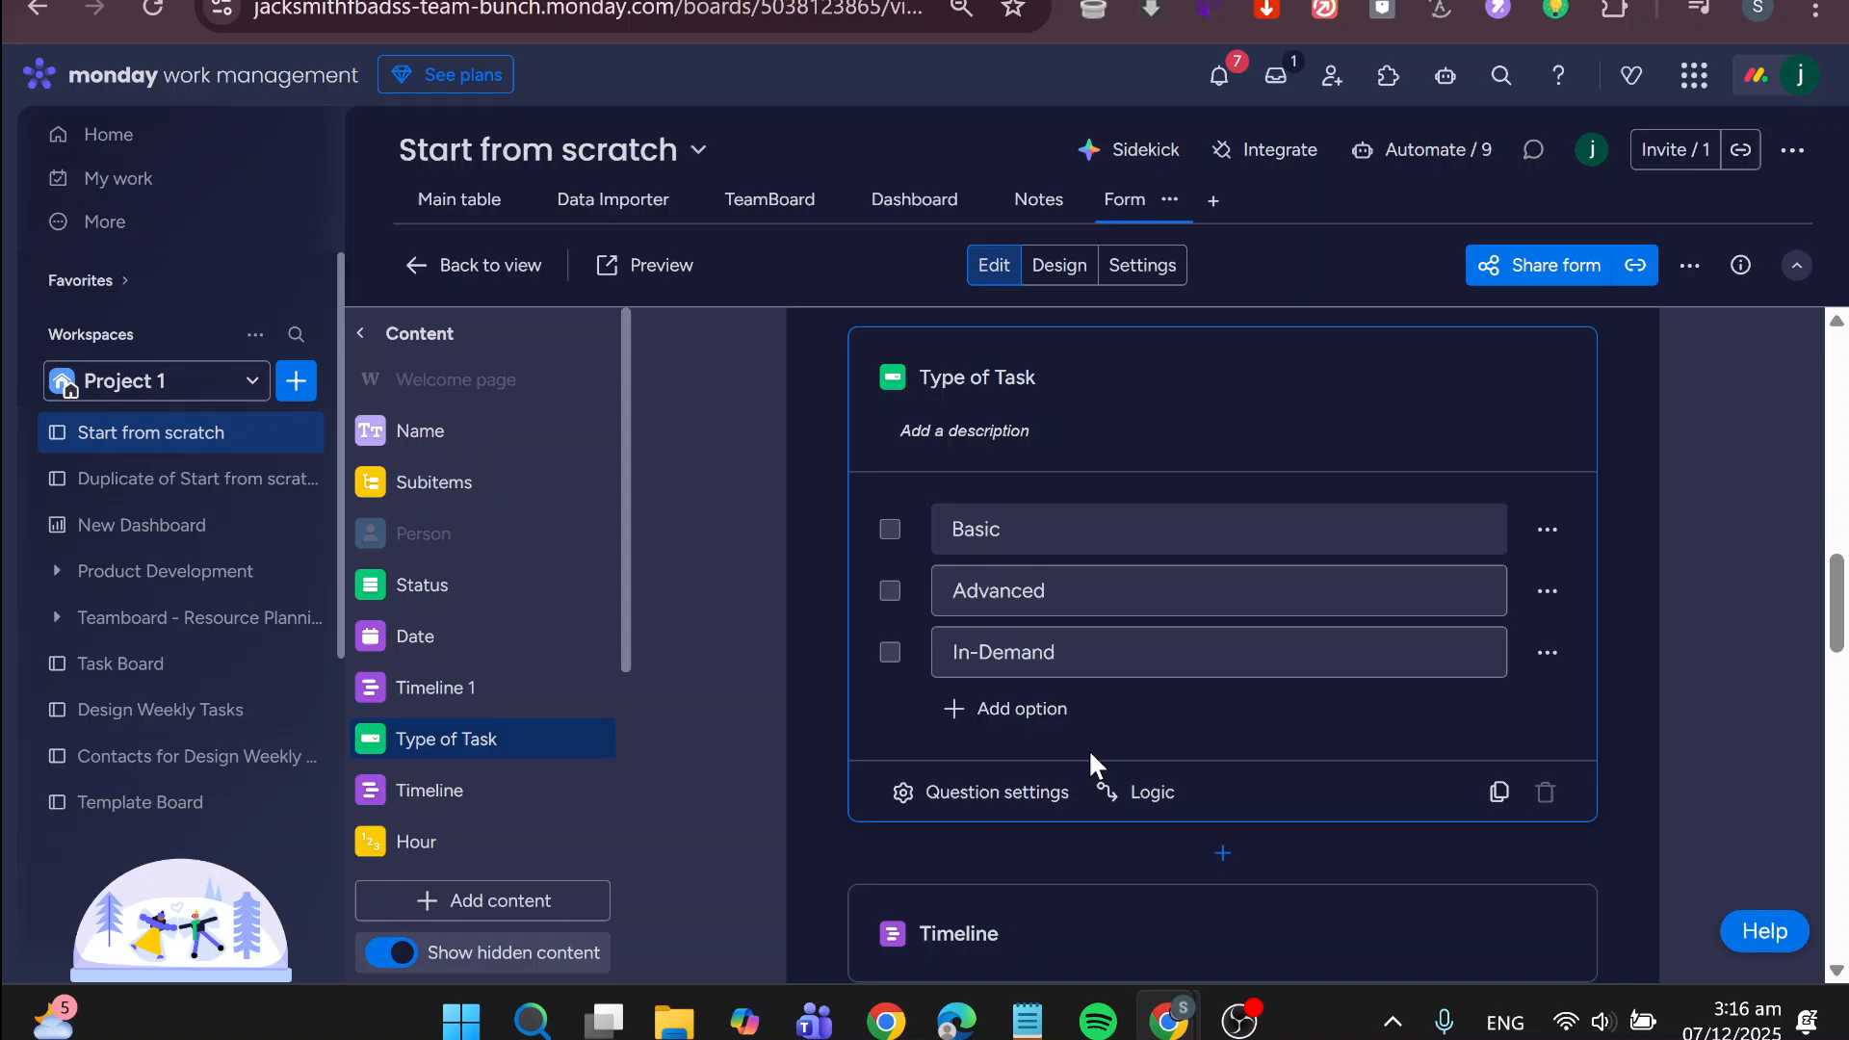
# Expand the form's Timeline question and examine the question types available for adding content, adding none
pyautogui.scroll(-2, 1088, 749)
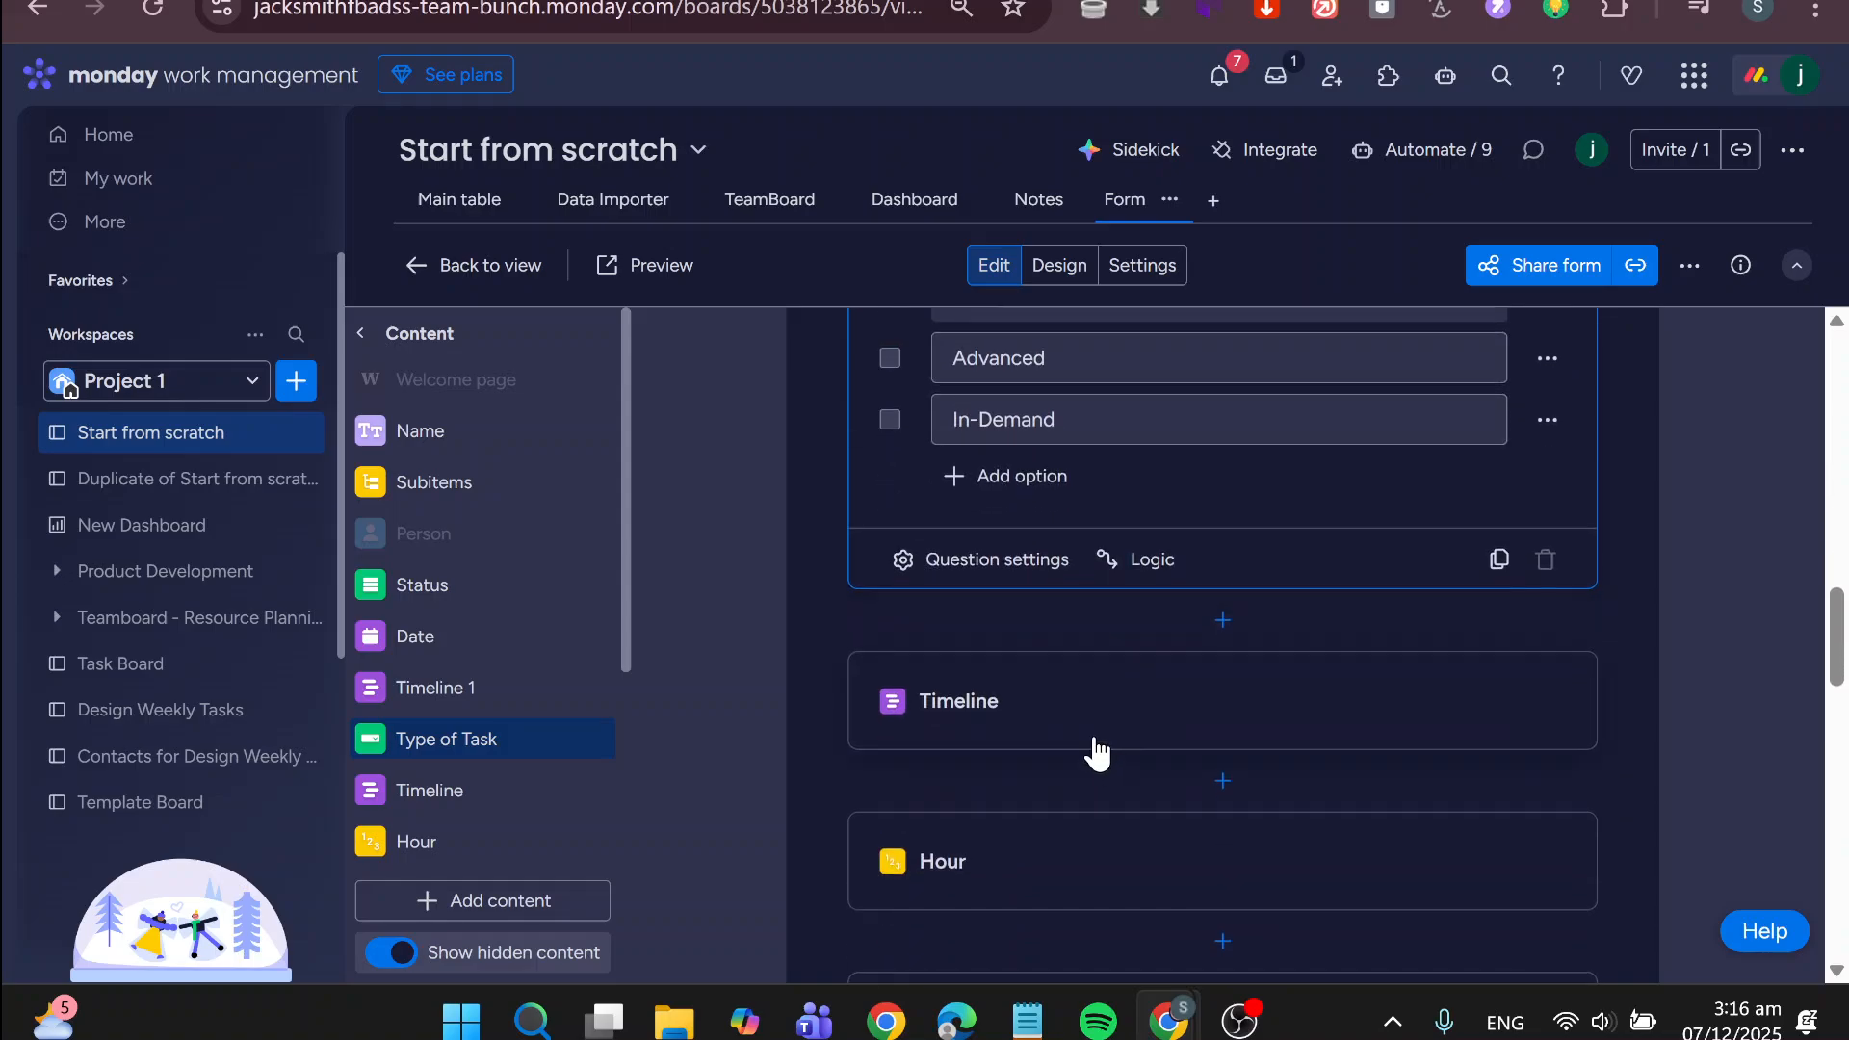
pyautogui.click(1096, 751)
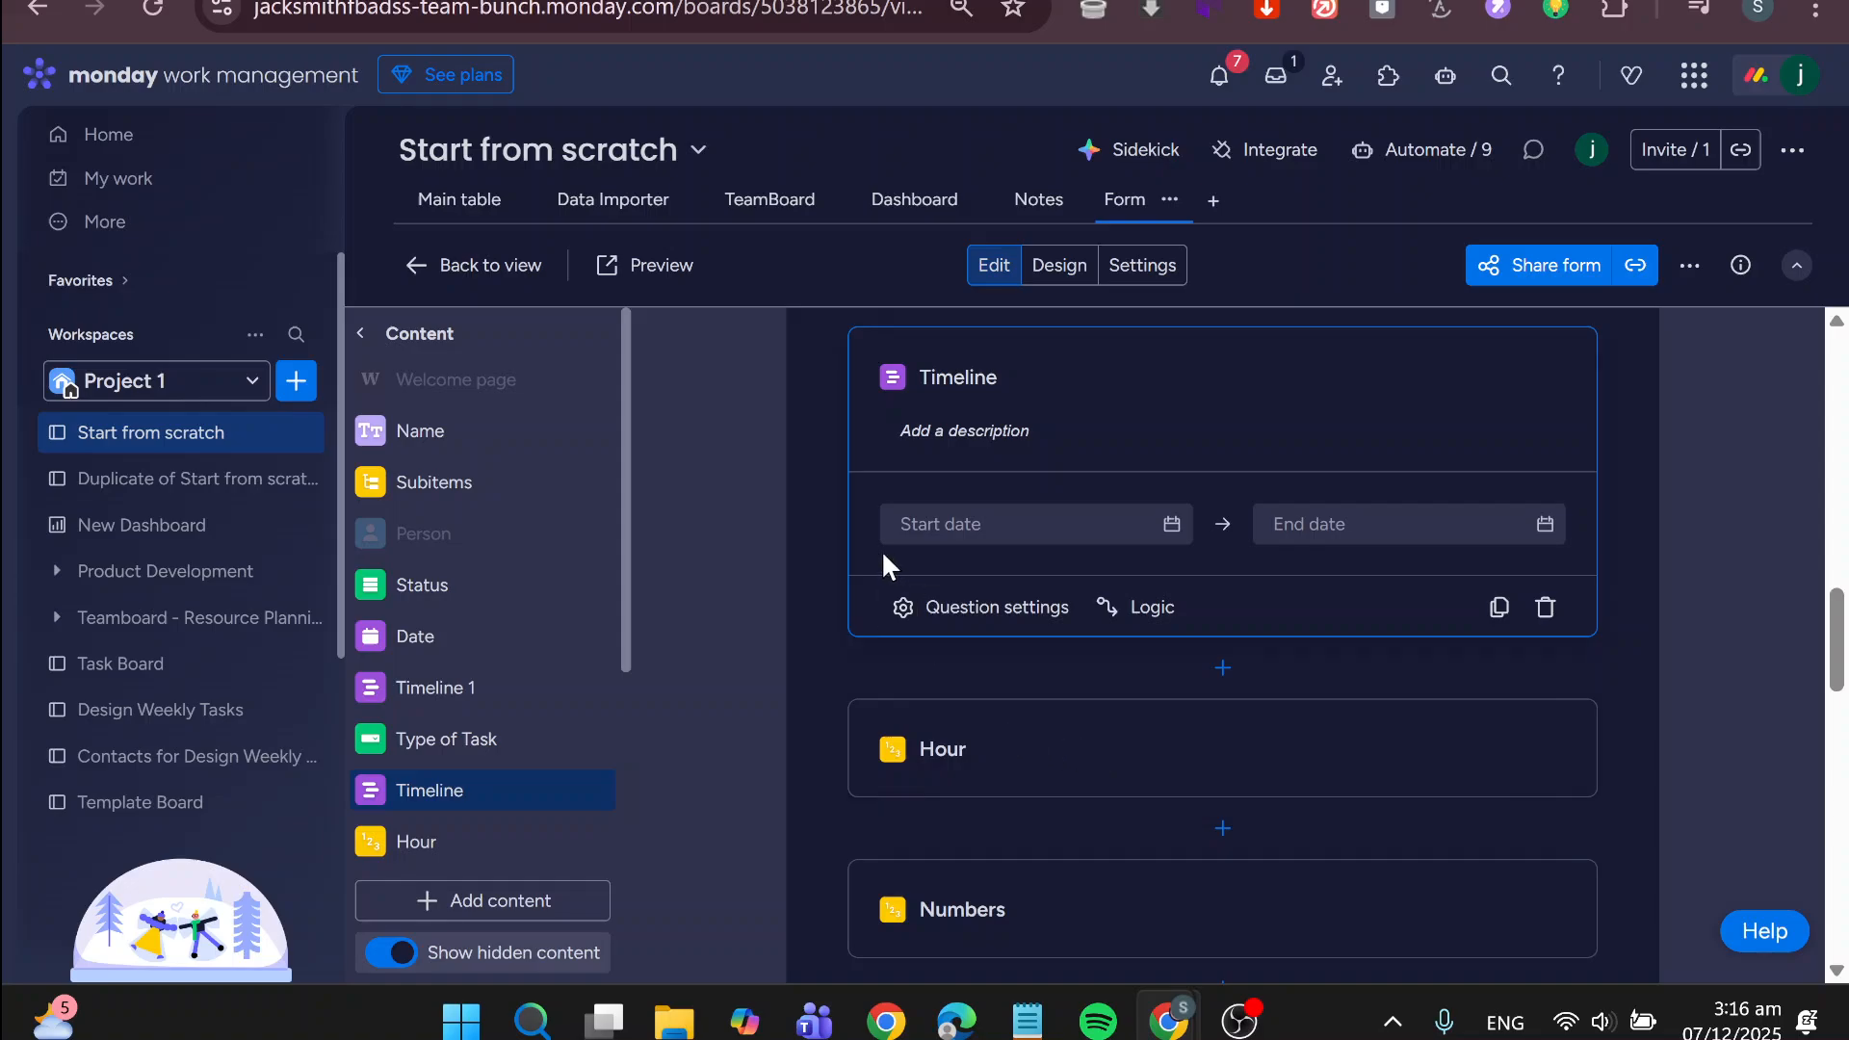
pyautogui.click(483, 919)
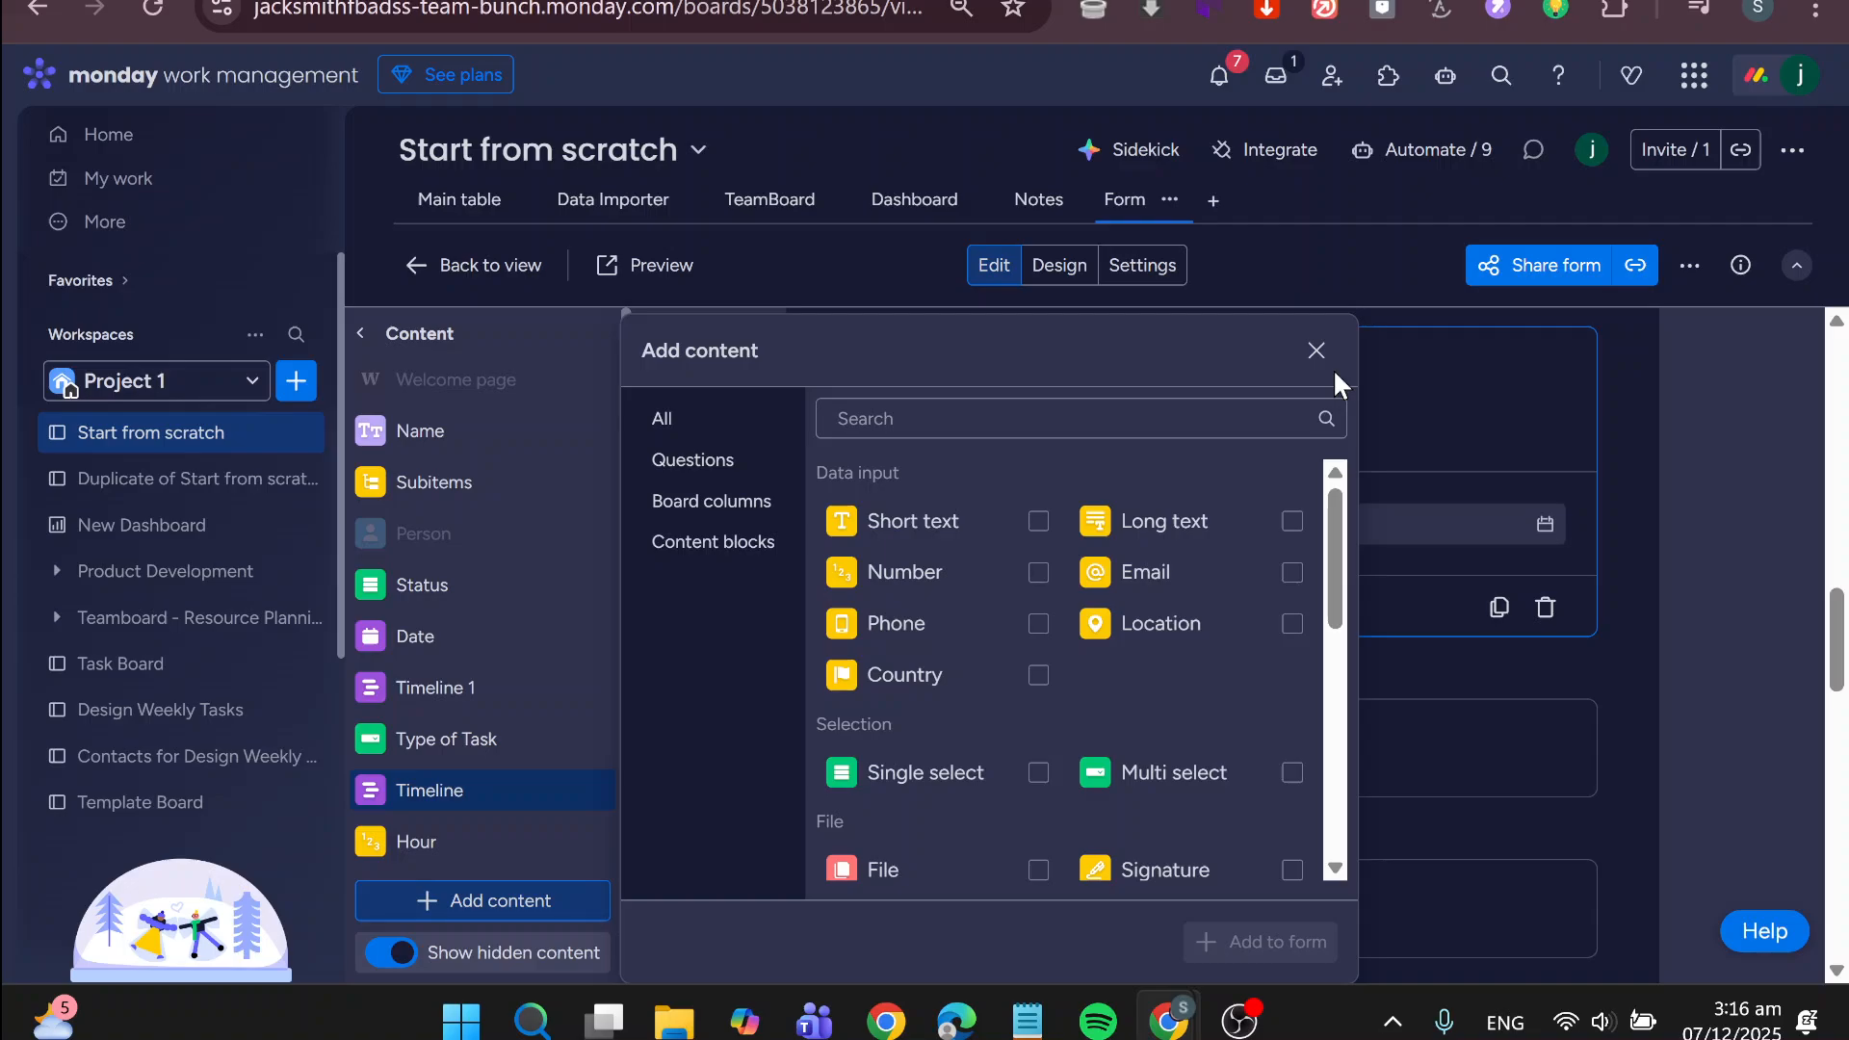
pyautogui.click(1314, 351)
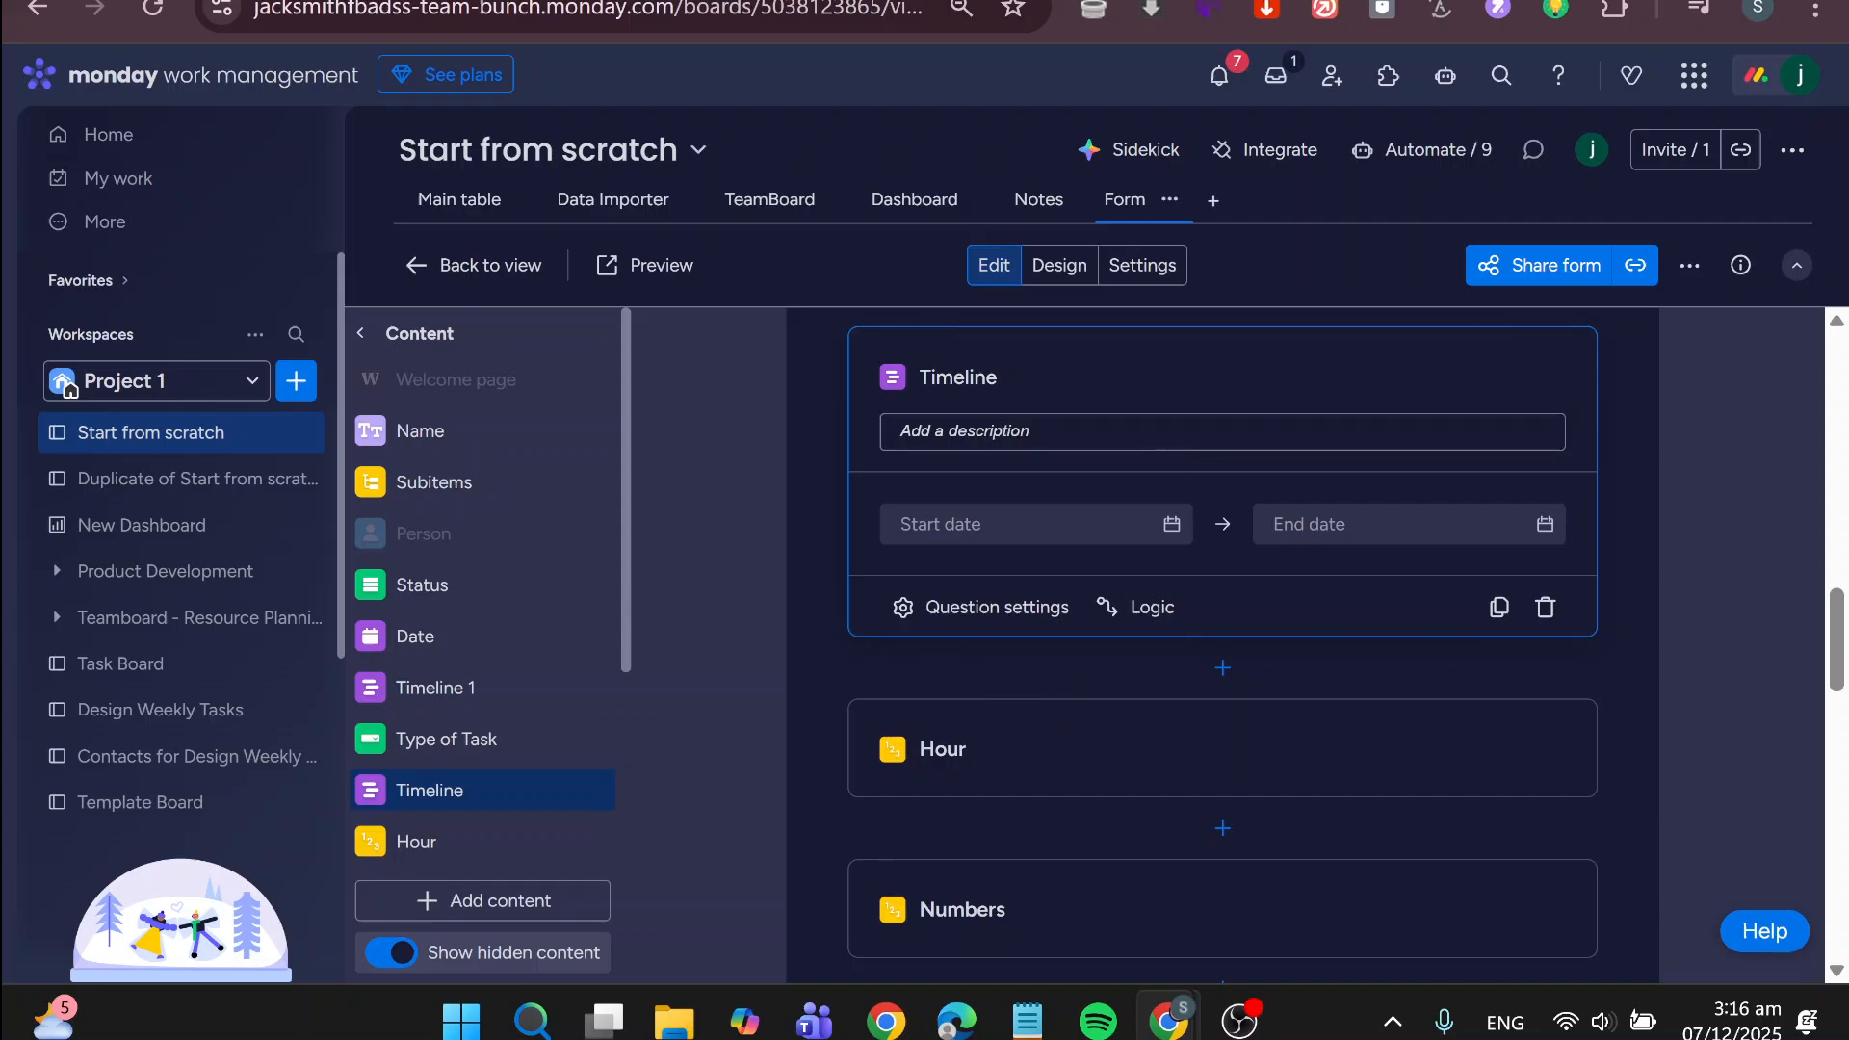
# Review the whole form from its welcome page through the Person and Connect boards questions to the Submit button
pyautogui.scroll(15, 1702, 683)
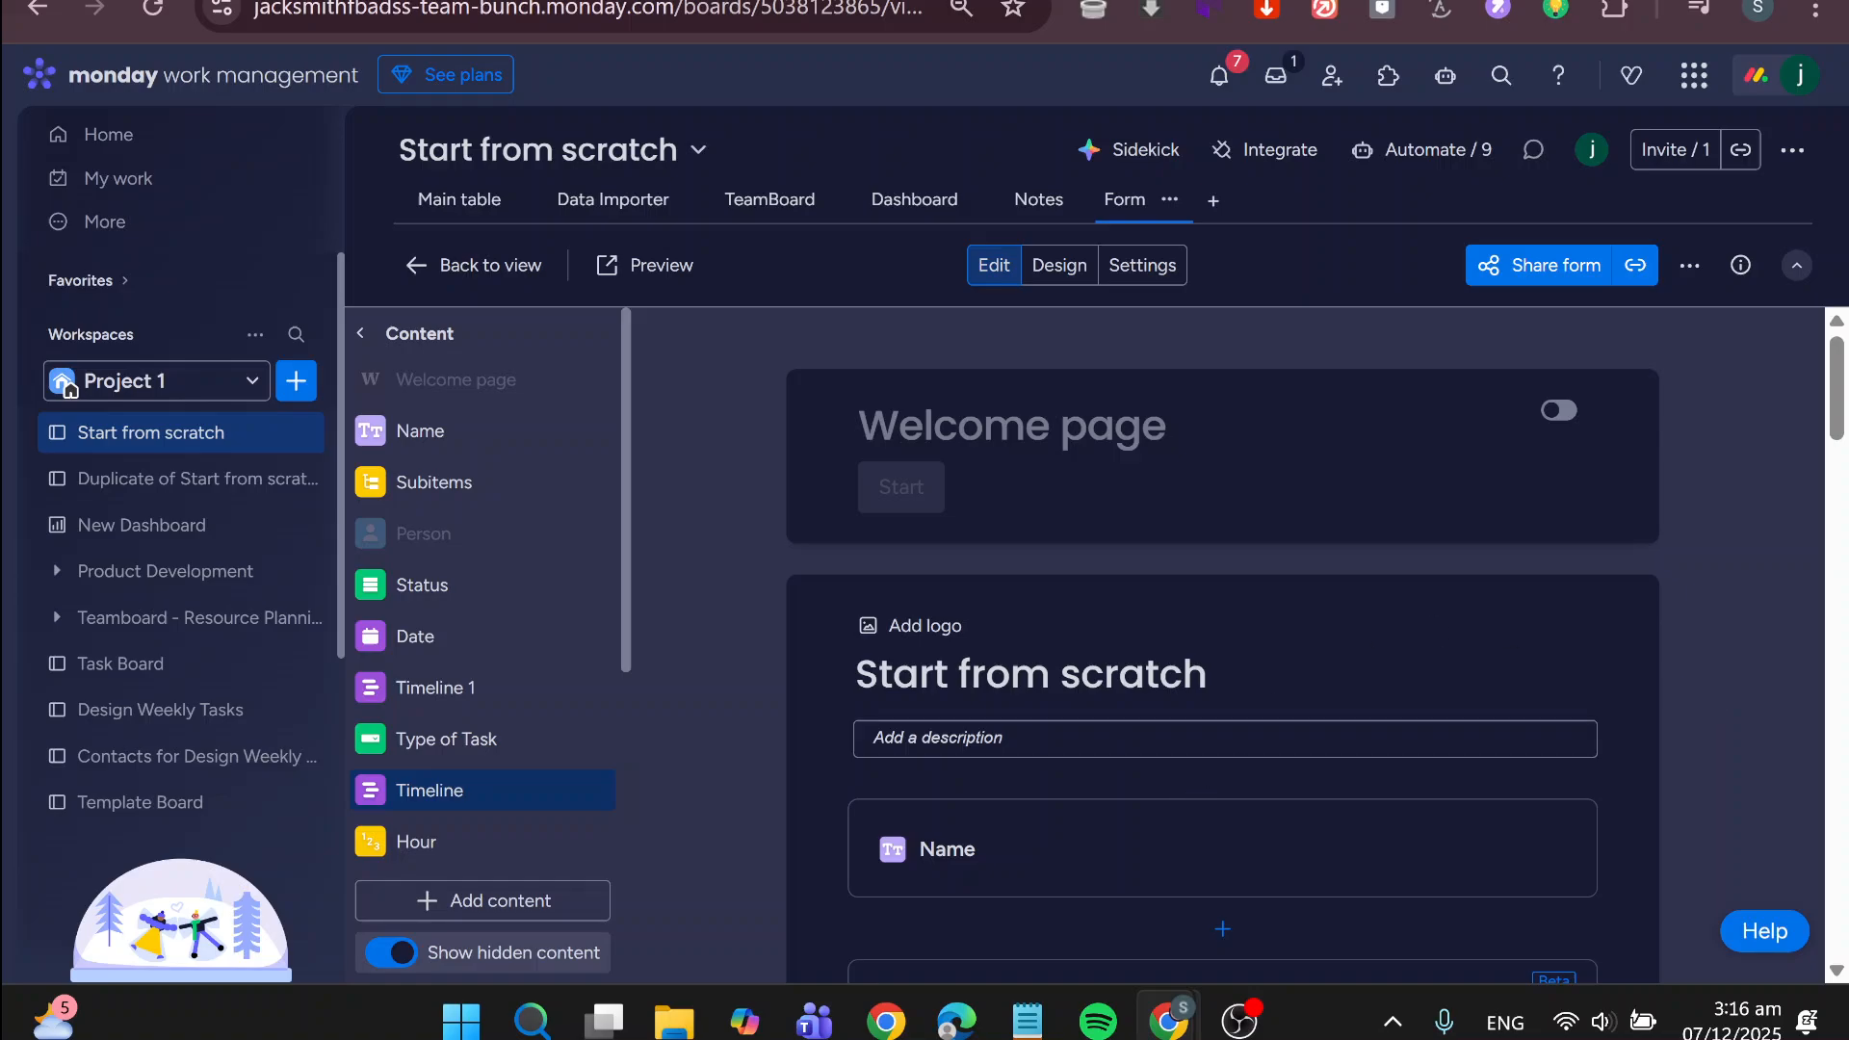
pyautogui.scroll(-2, 1211, 744)
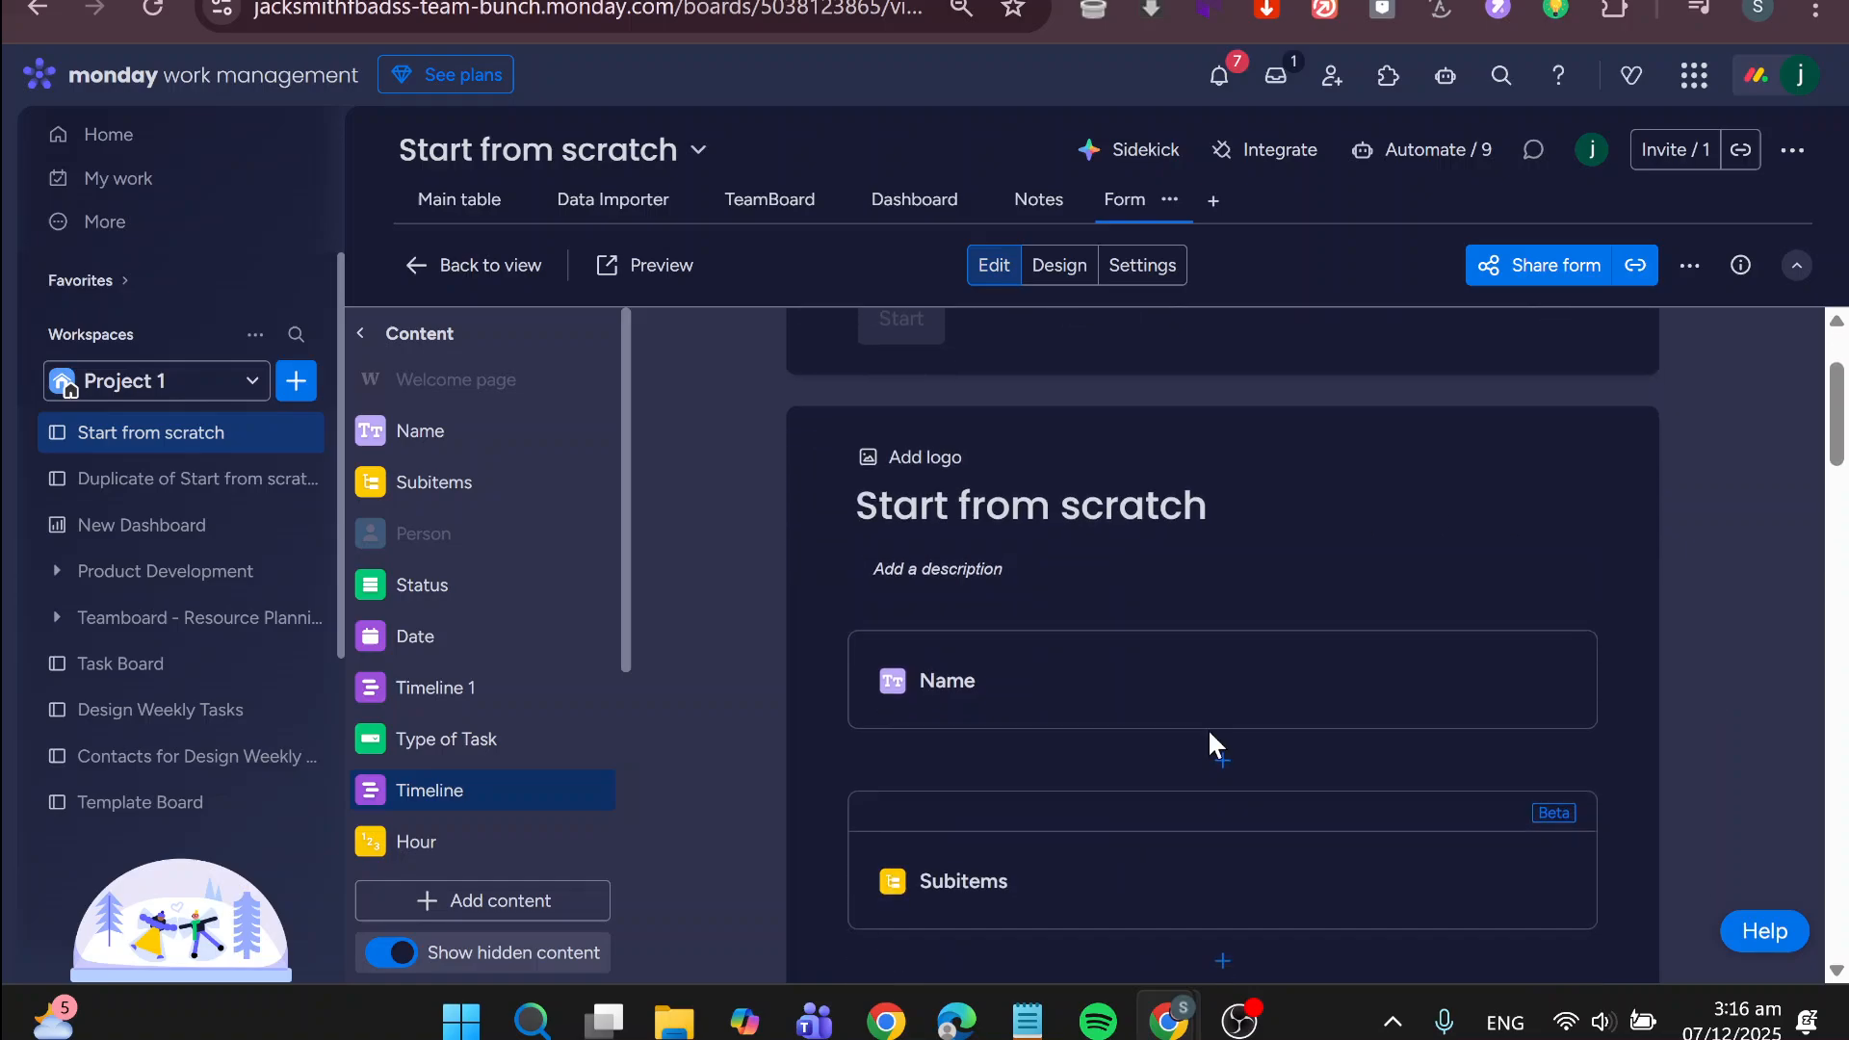
pyautogui.scroll(-13, 1210, 742)
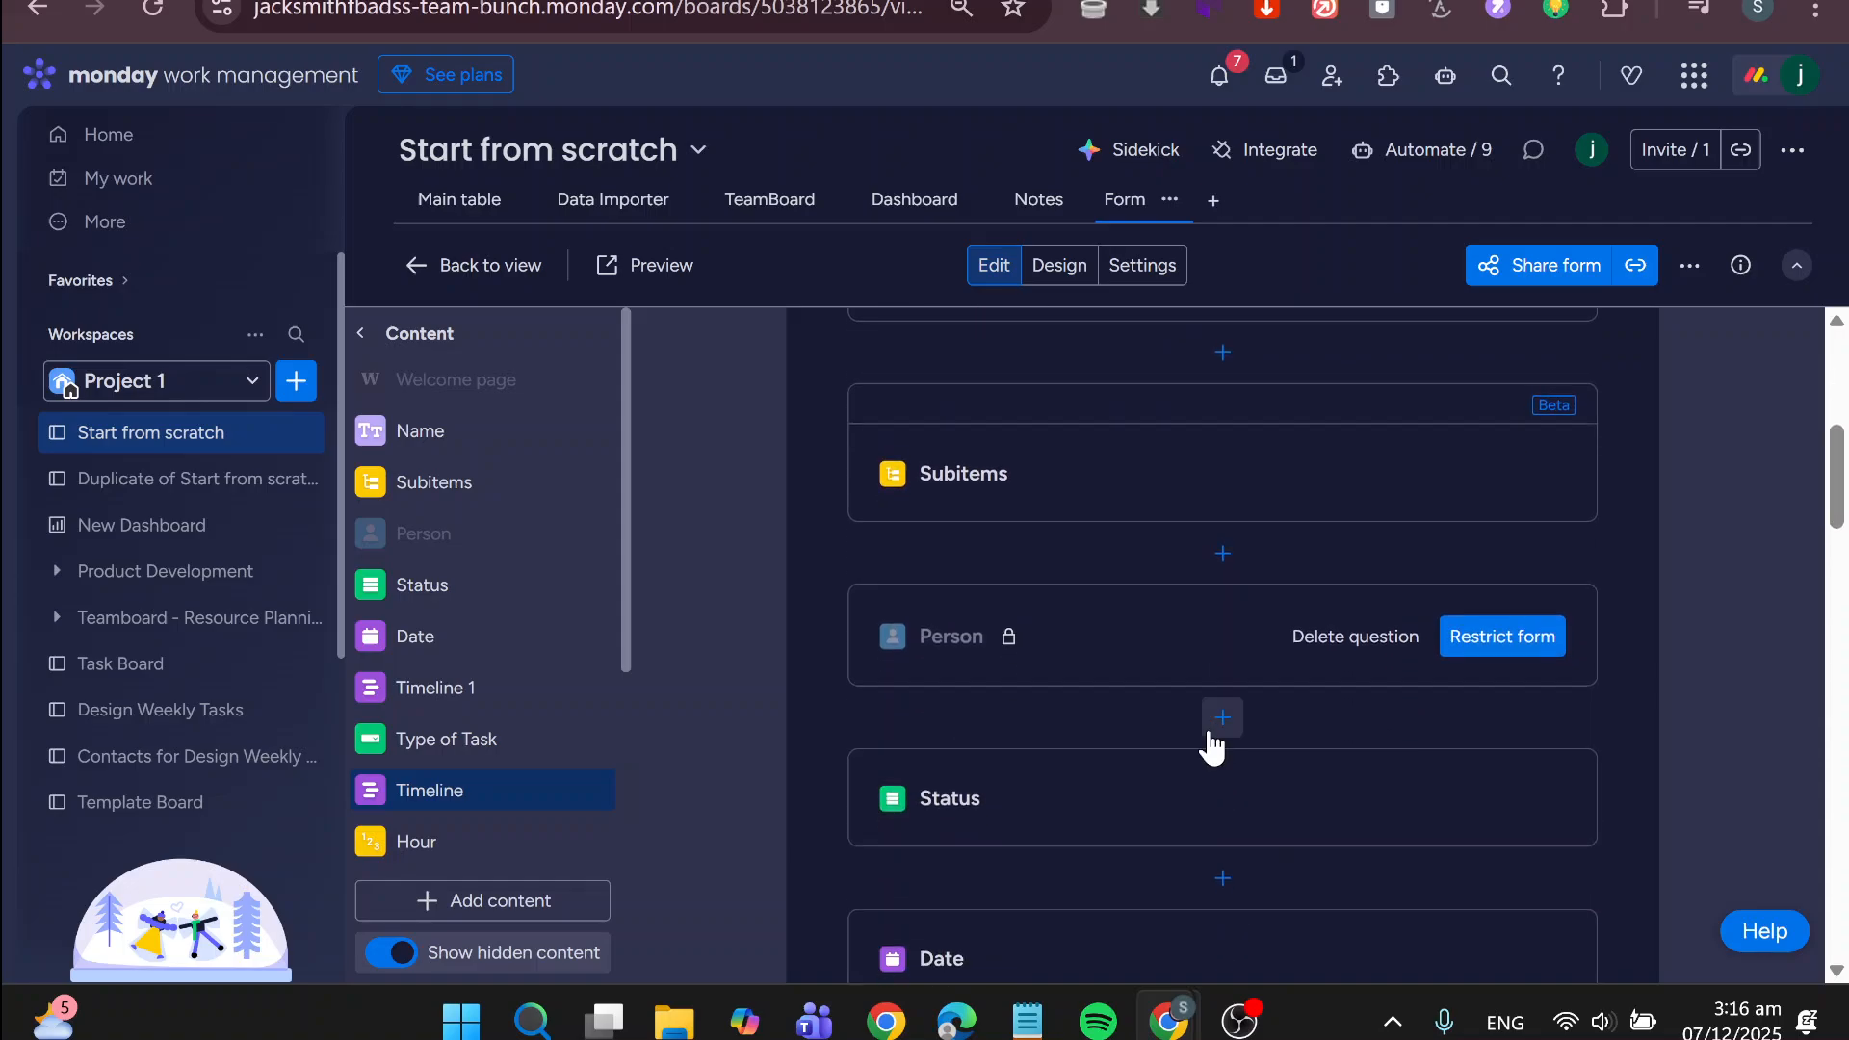
pyautogui.scroll(-10, 1210, 744)
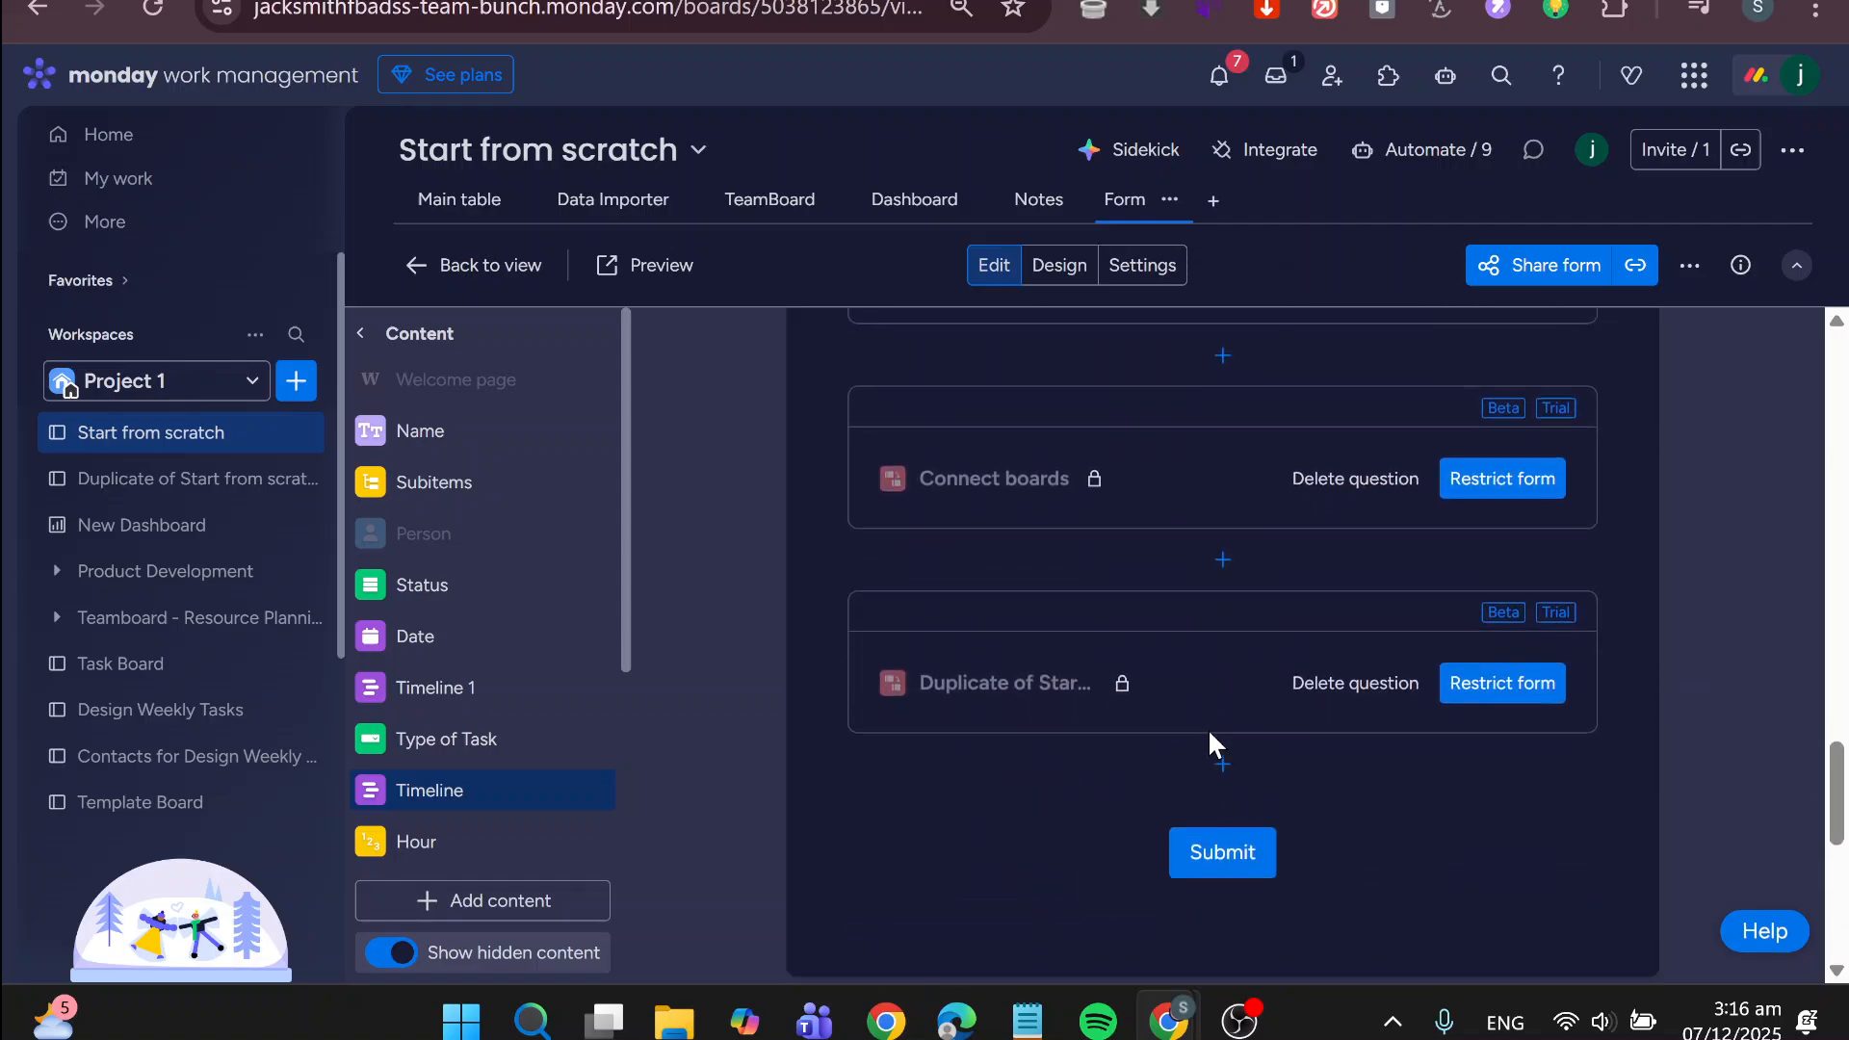
# Examine the form's general, after-submission and form tag settings, then return to editing the form
pyautogui.click(1121, 279)
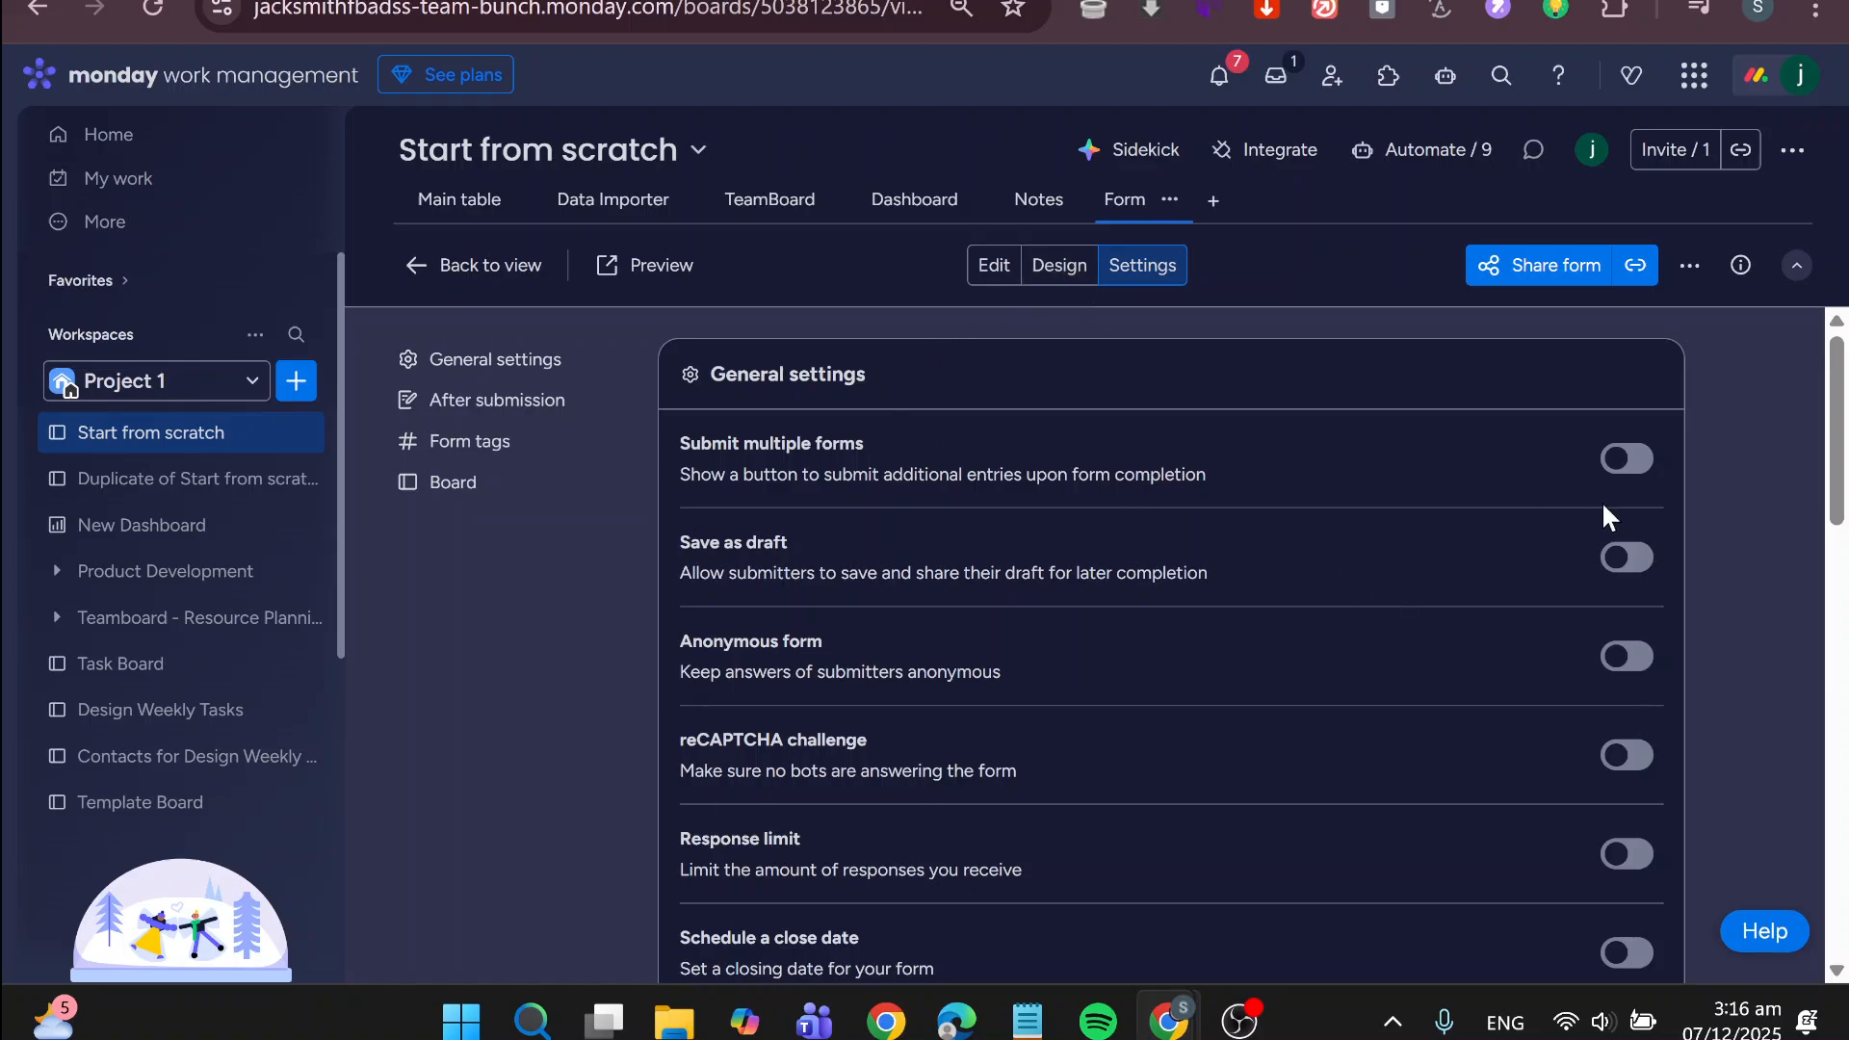
pyautogui.scroll(-2, 1603, 506)
pyautogui.scroll(-5, 1604, 519)
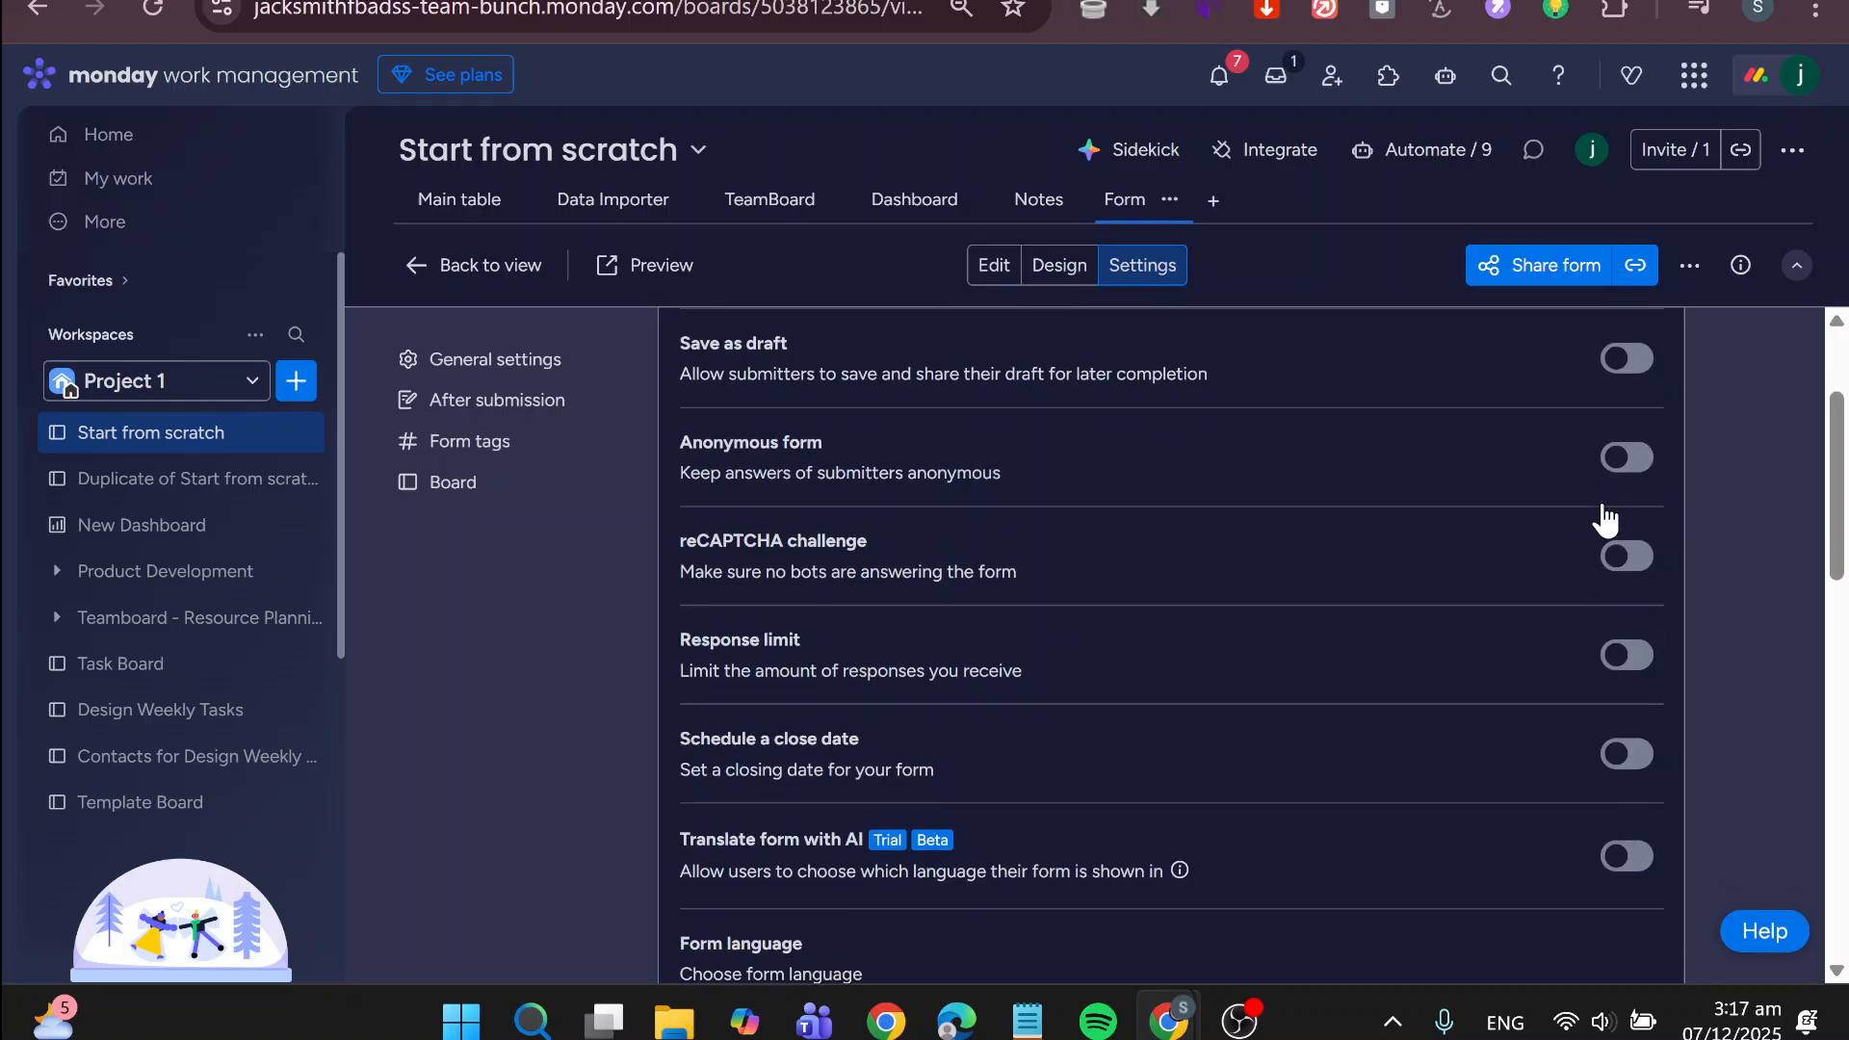
pyautogui.scroll(-2, 1603, 517)
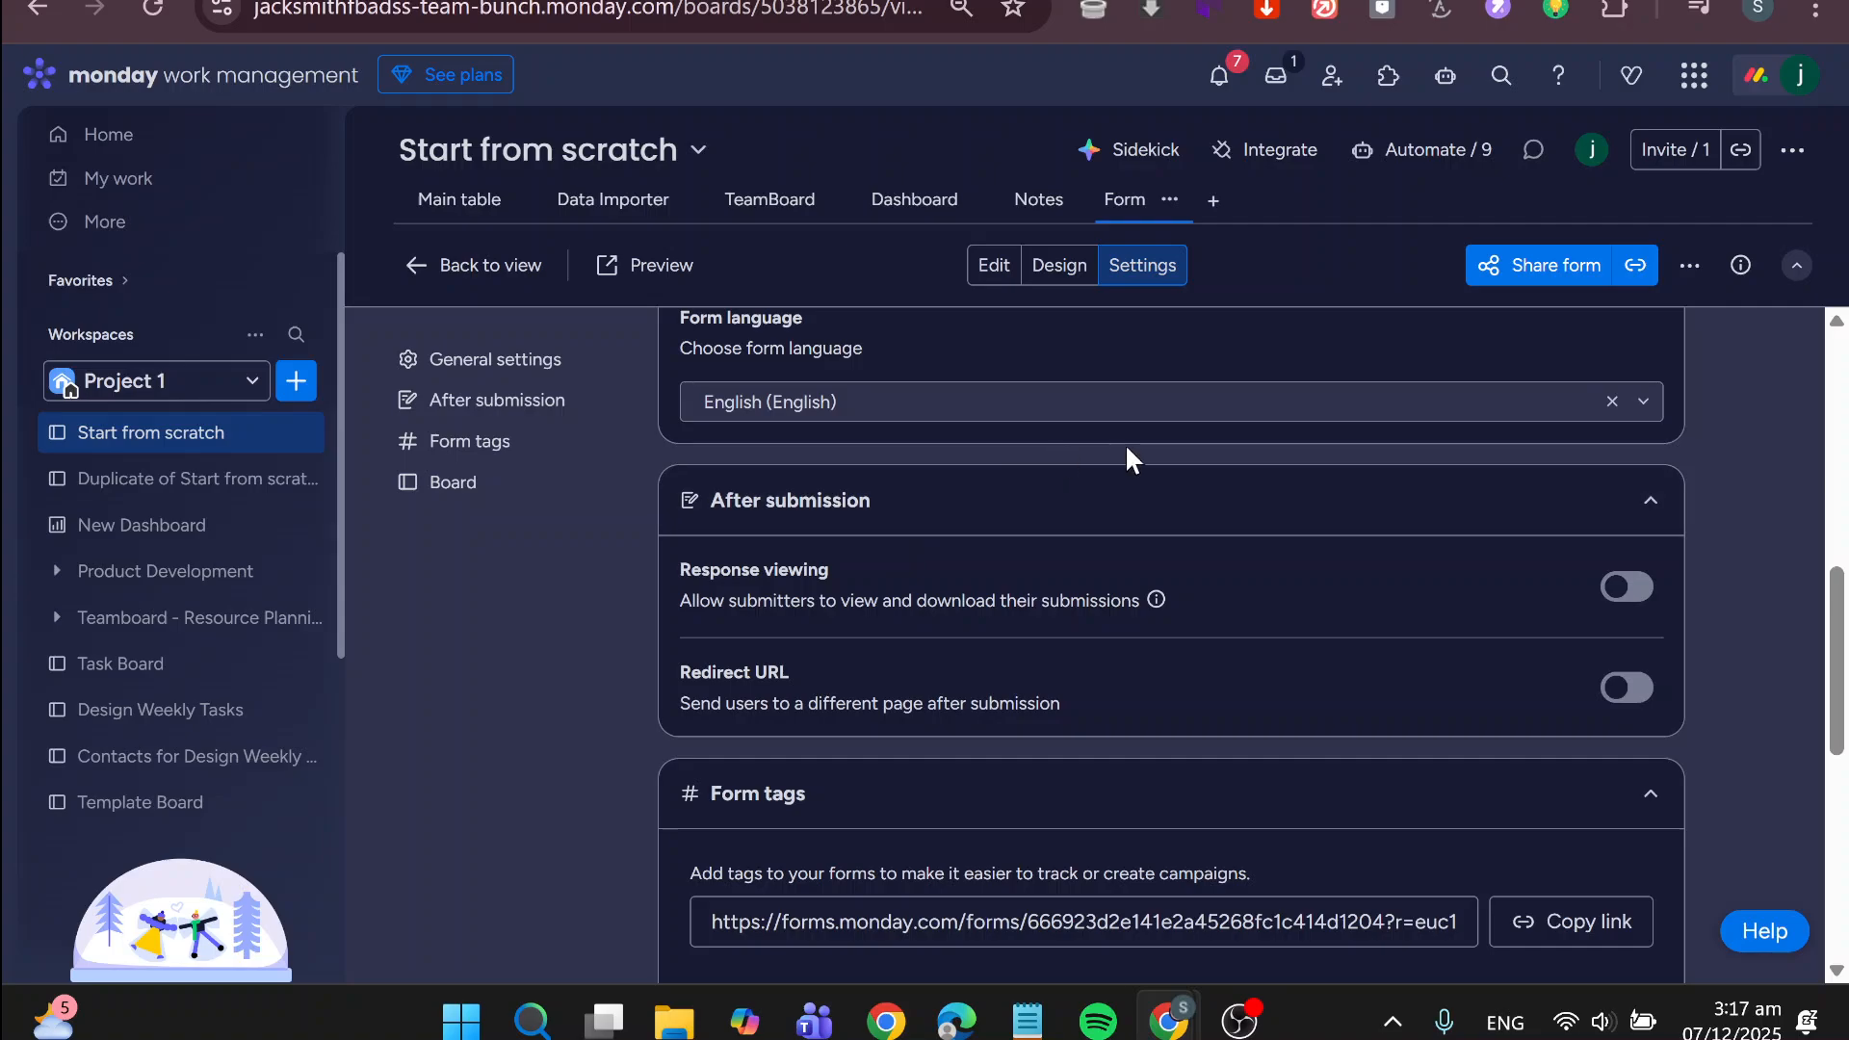
pyautogui.scroll(10, 1125, 443)
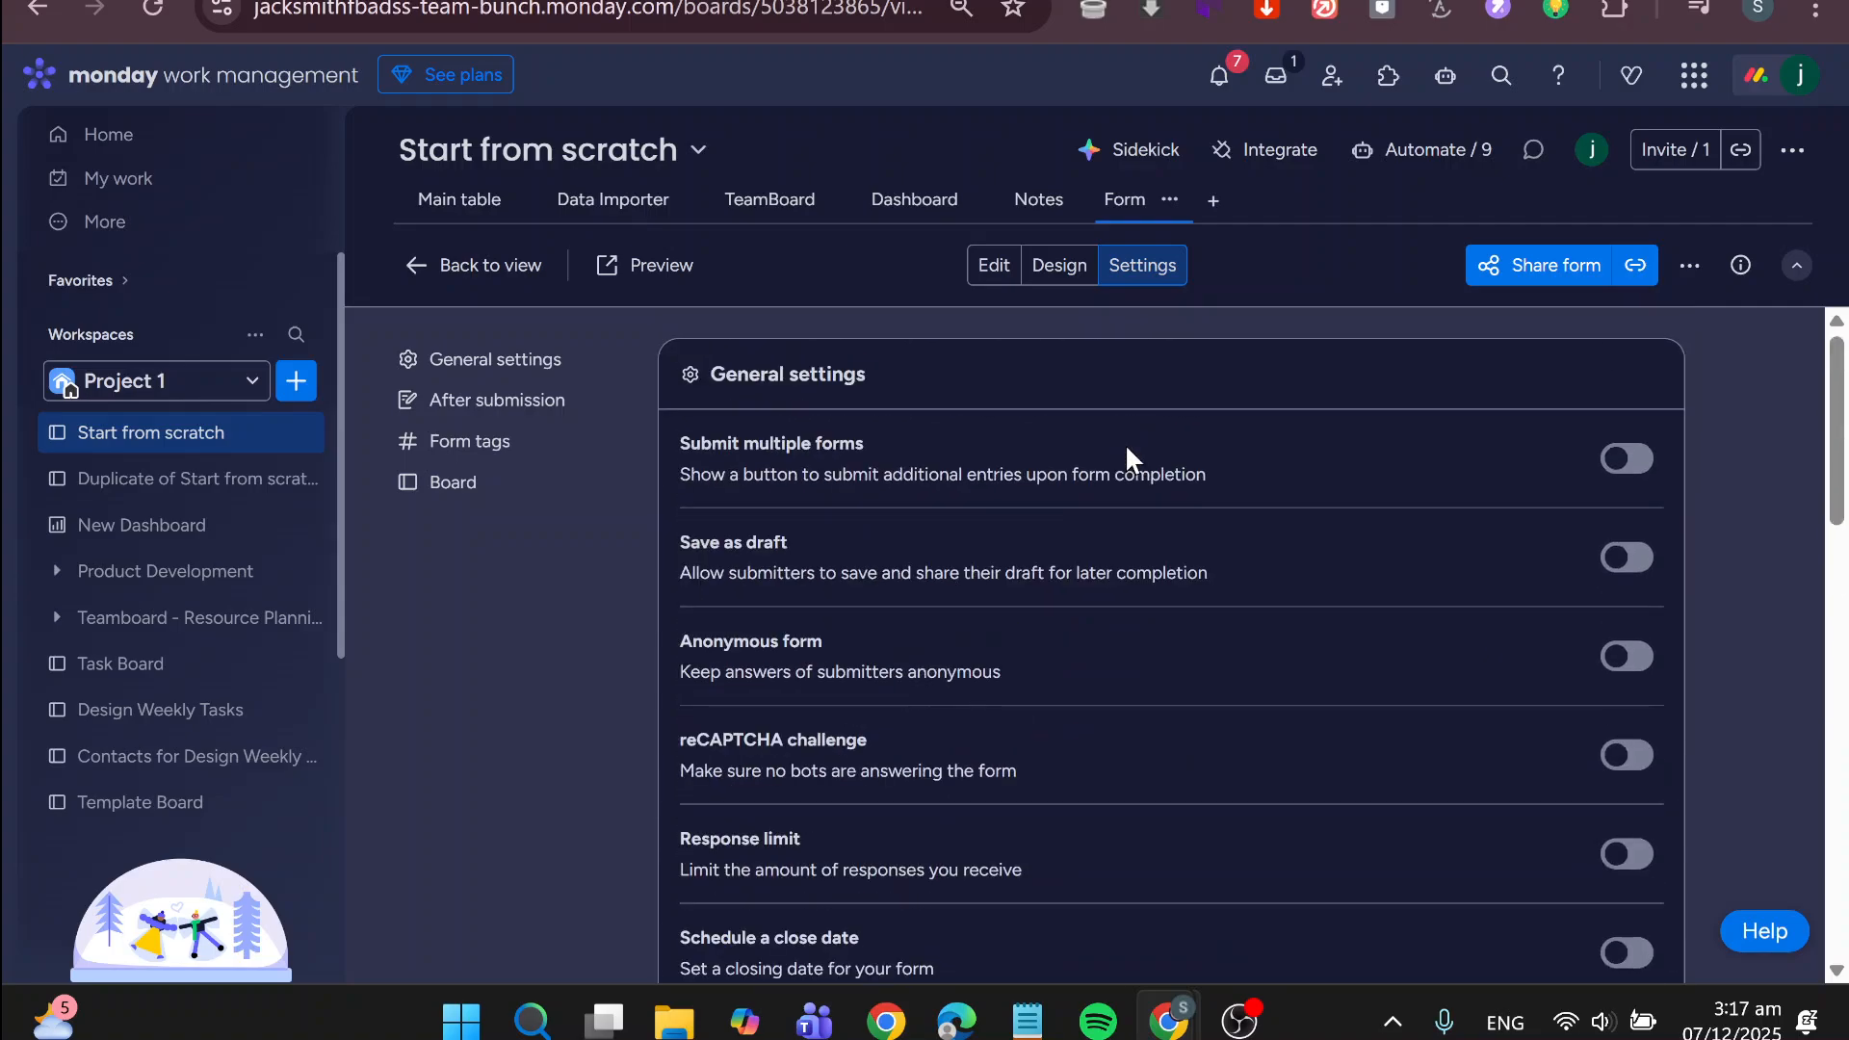
pyautogui.click(992, 269)
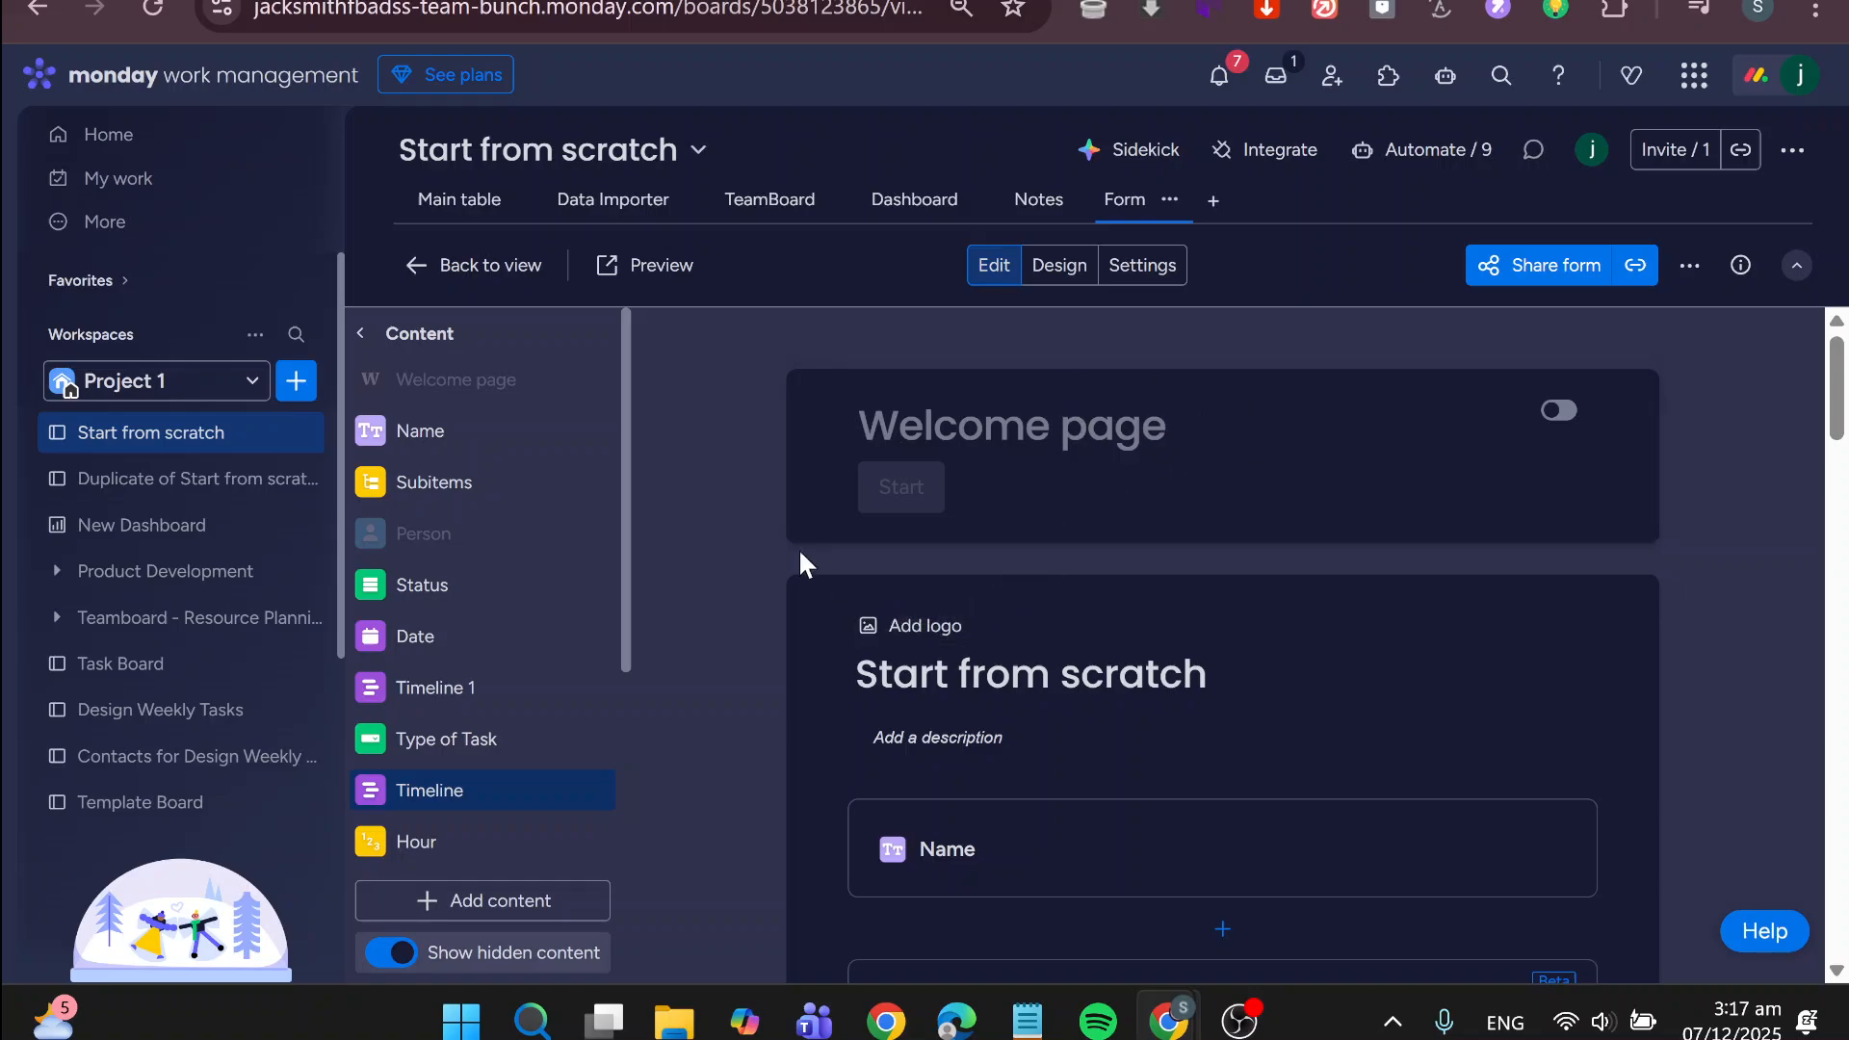
# From the board's main table, start a custom automation, search its triggers for "form", and leave without creating it
pyautogui.click(483, 214)
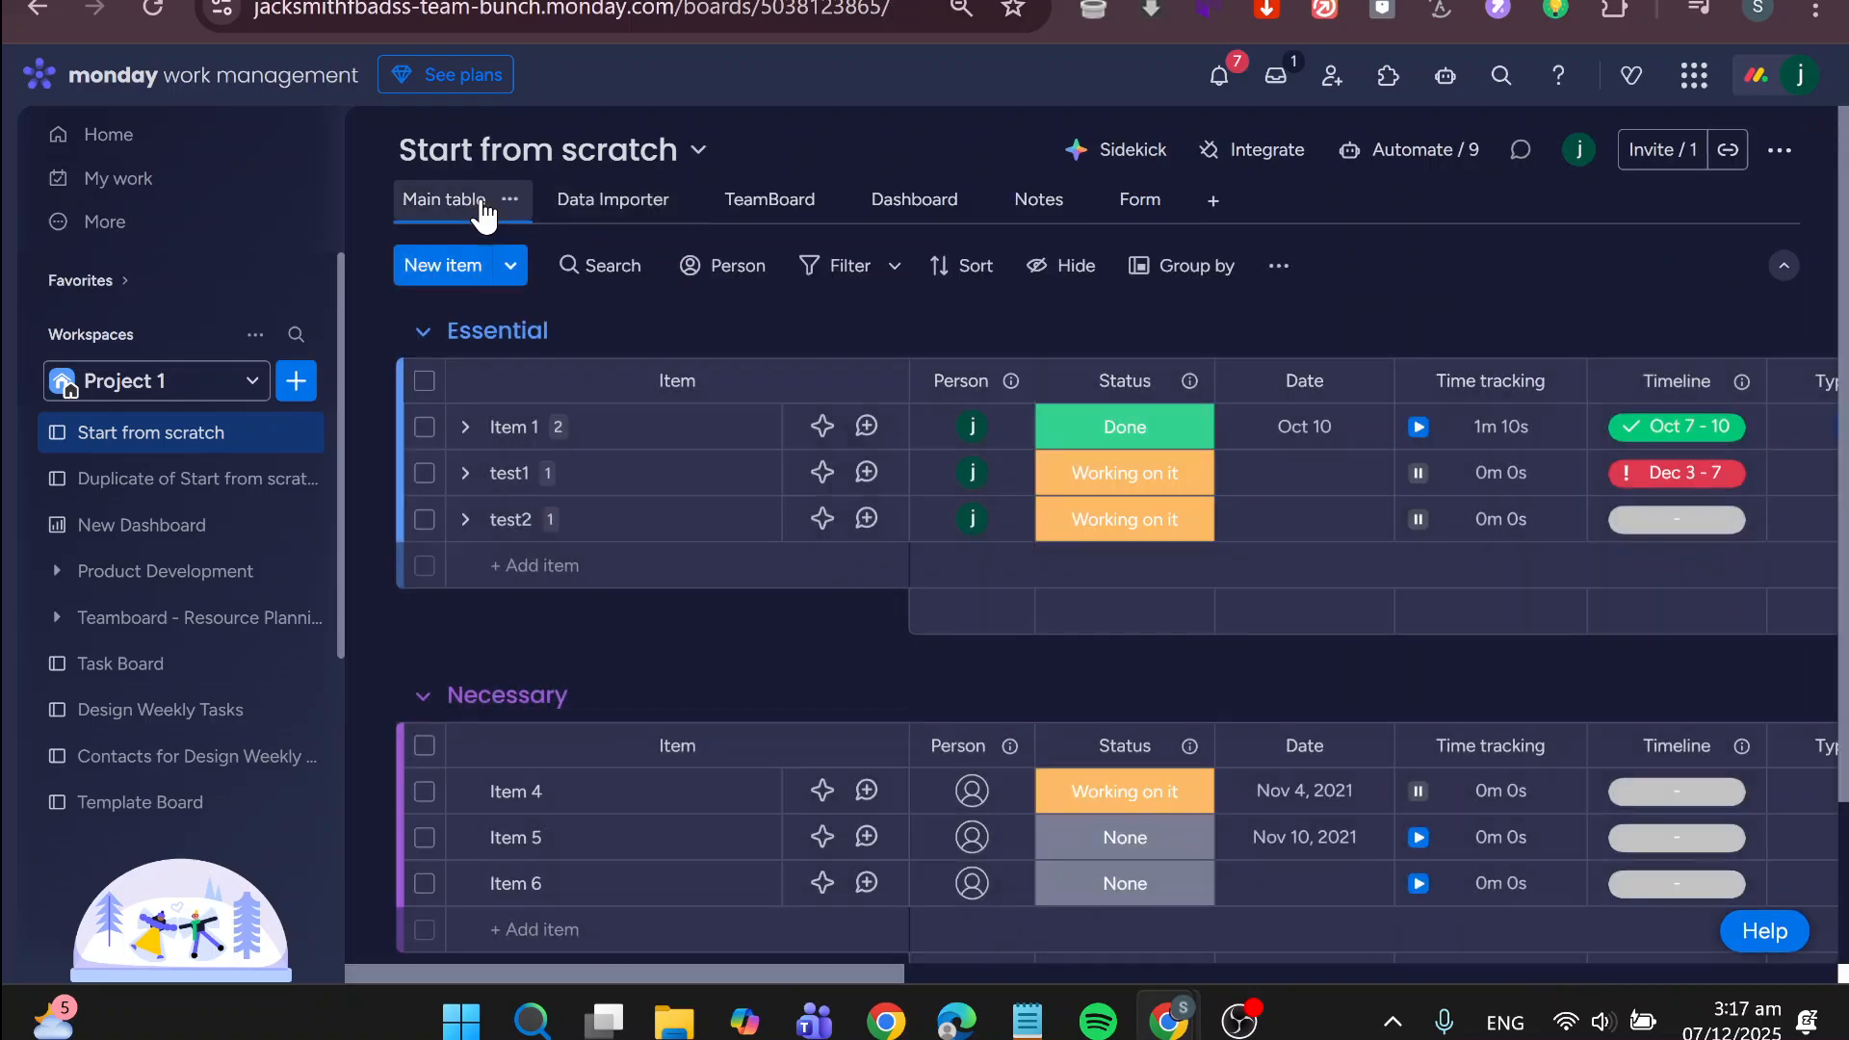
pyautogui.click(1431, 152)
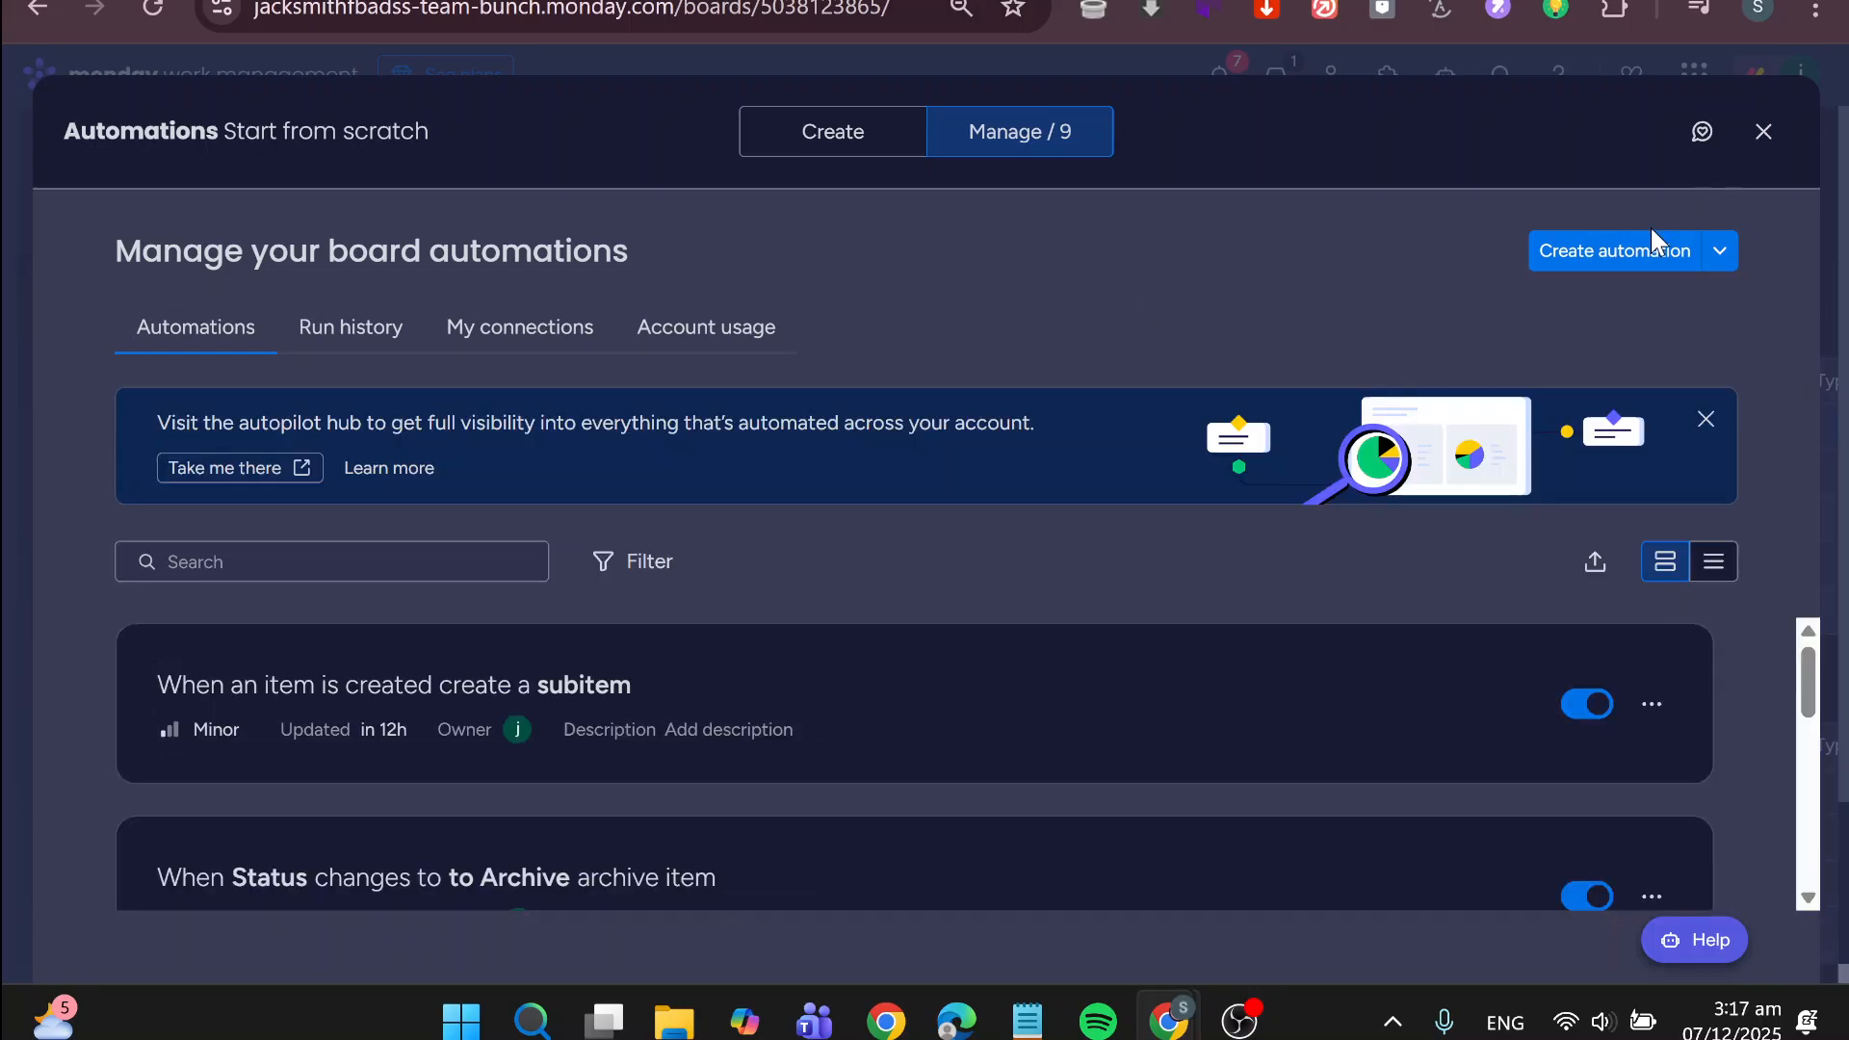
pyautogui.click(1634, 248)
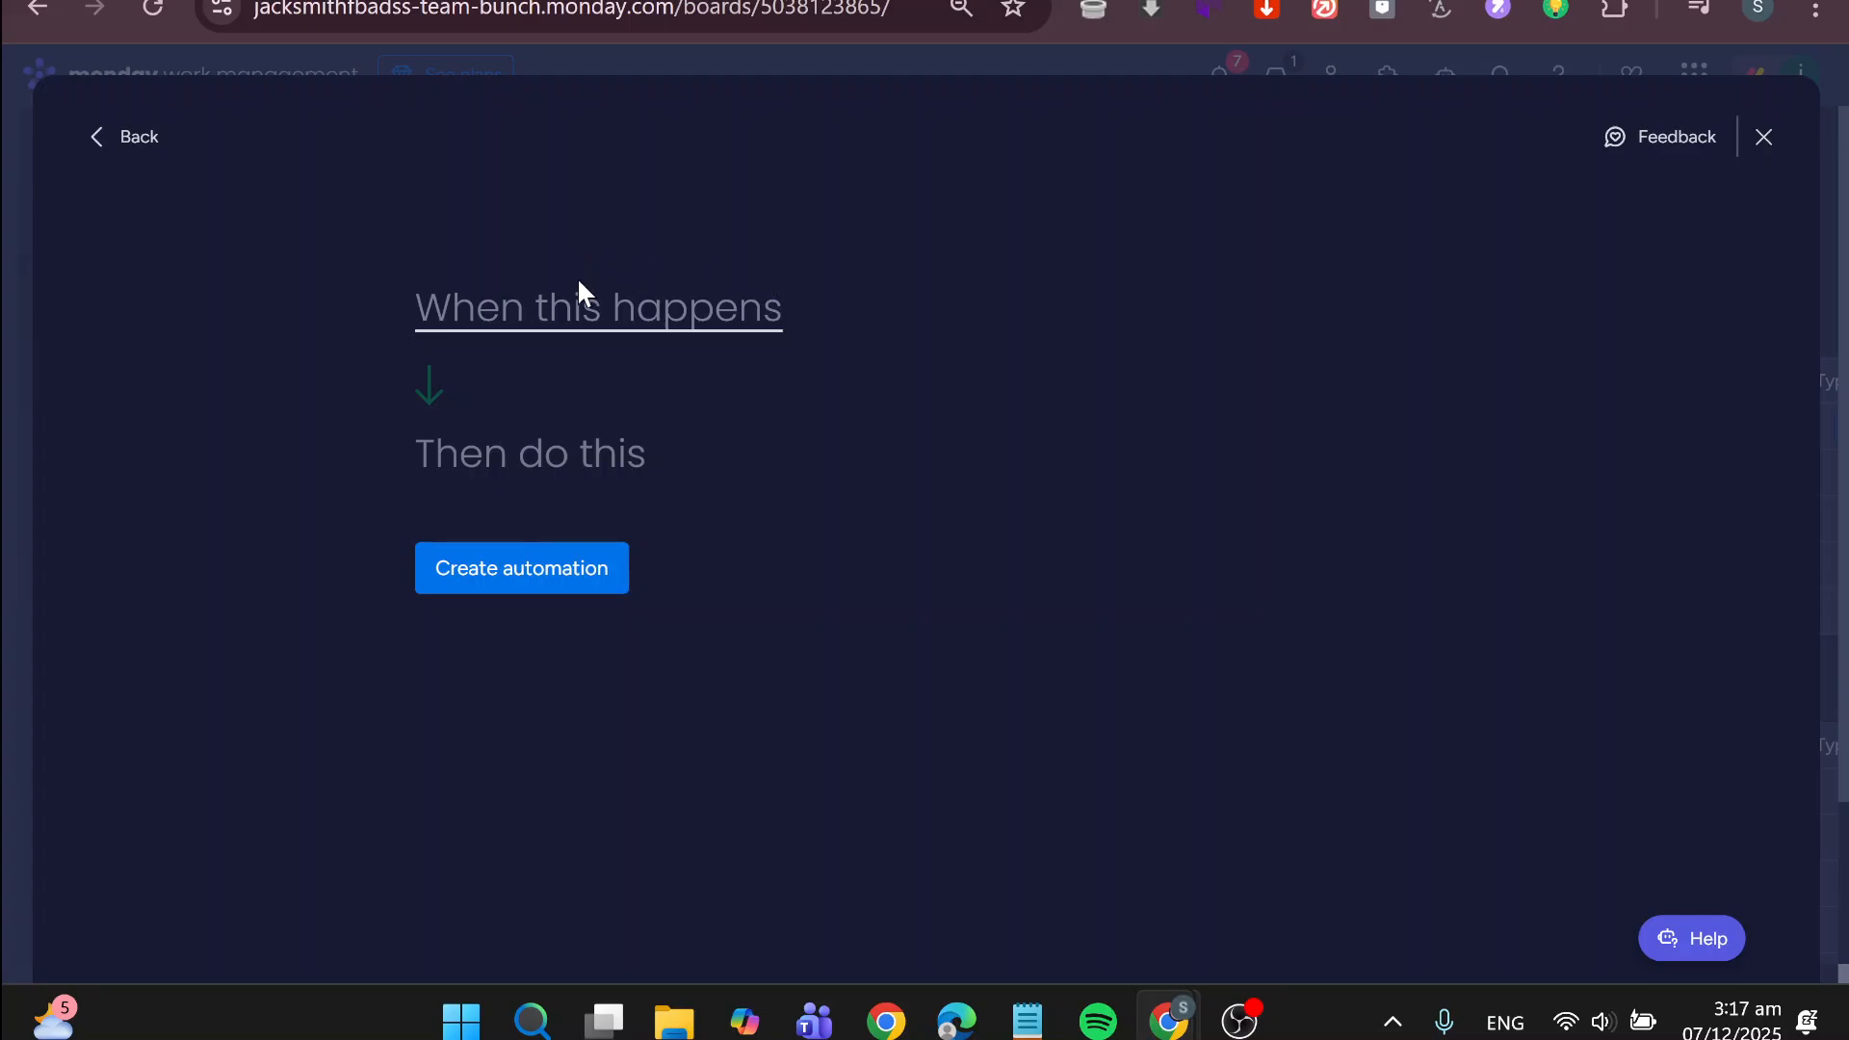
pyautogui.click(581, 313)
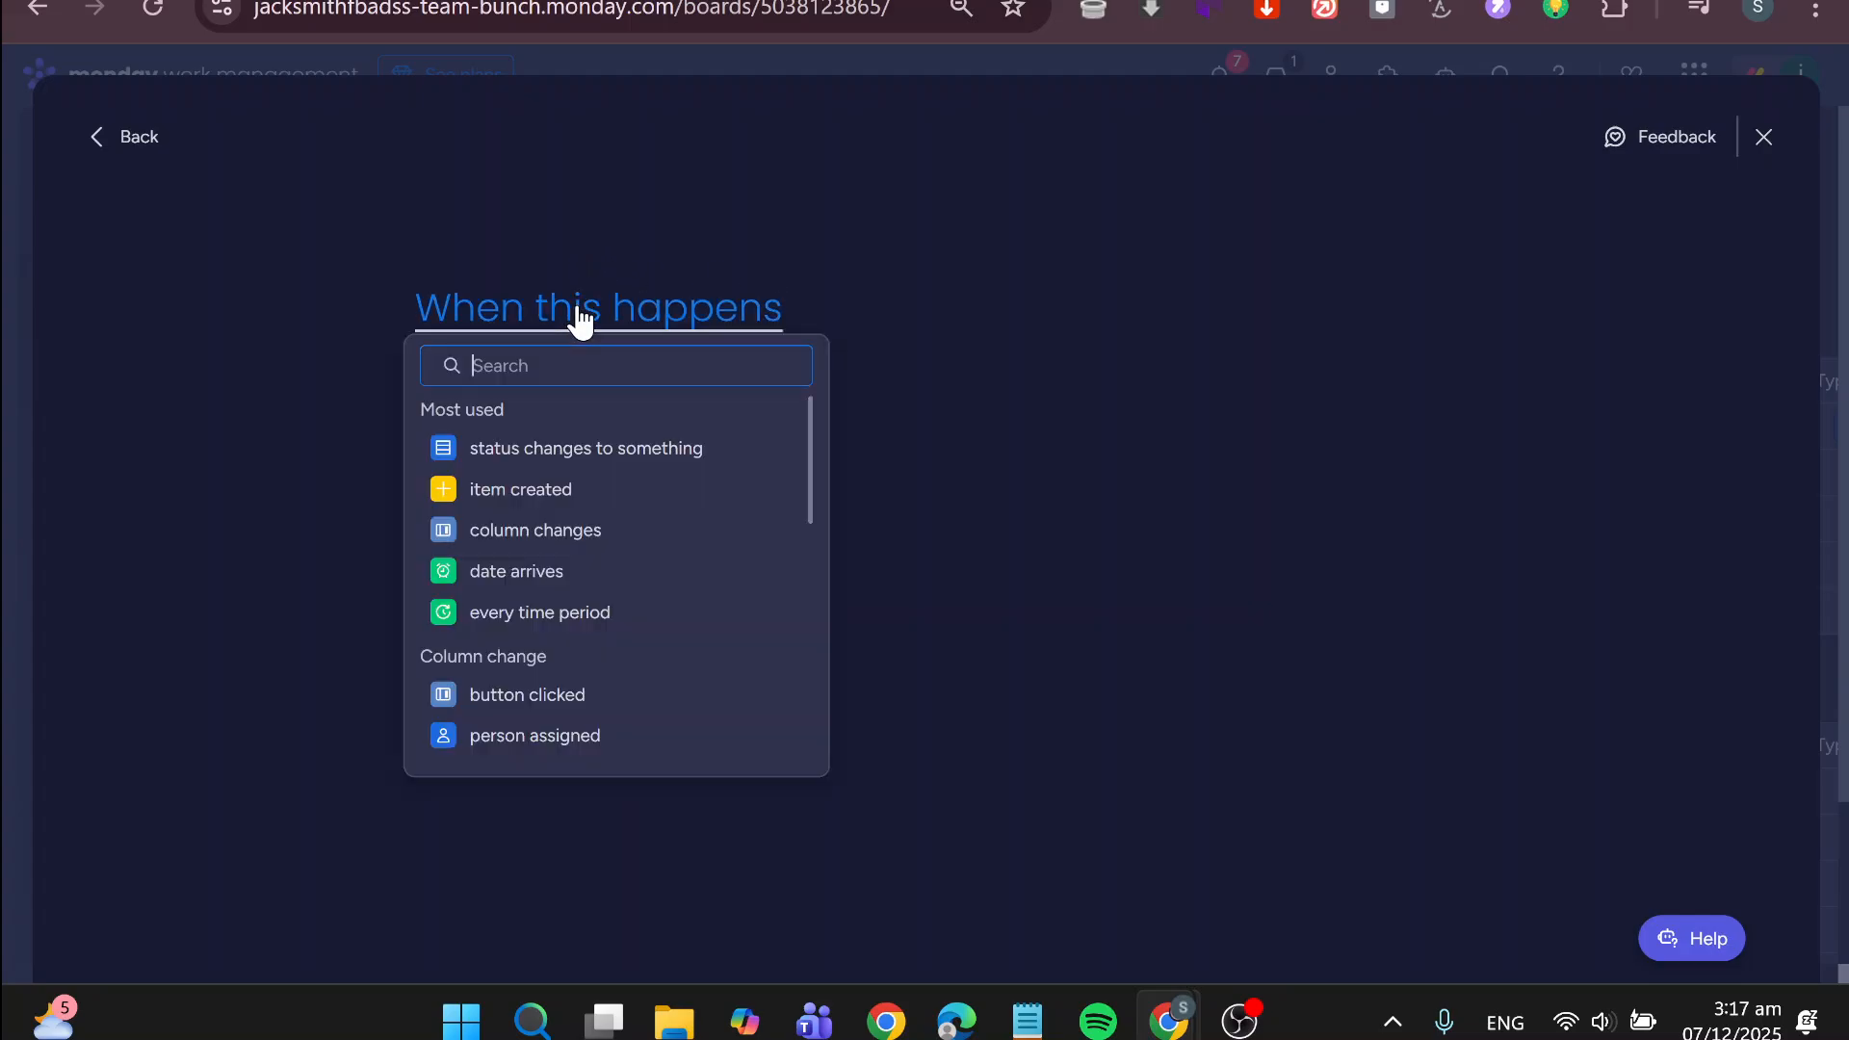
pyautogui.write('form')
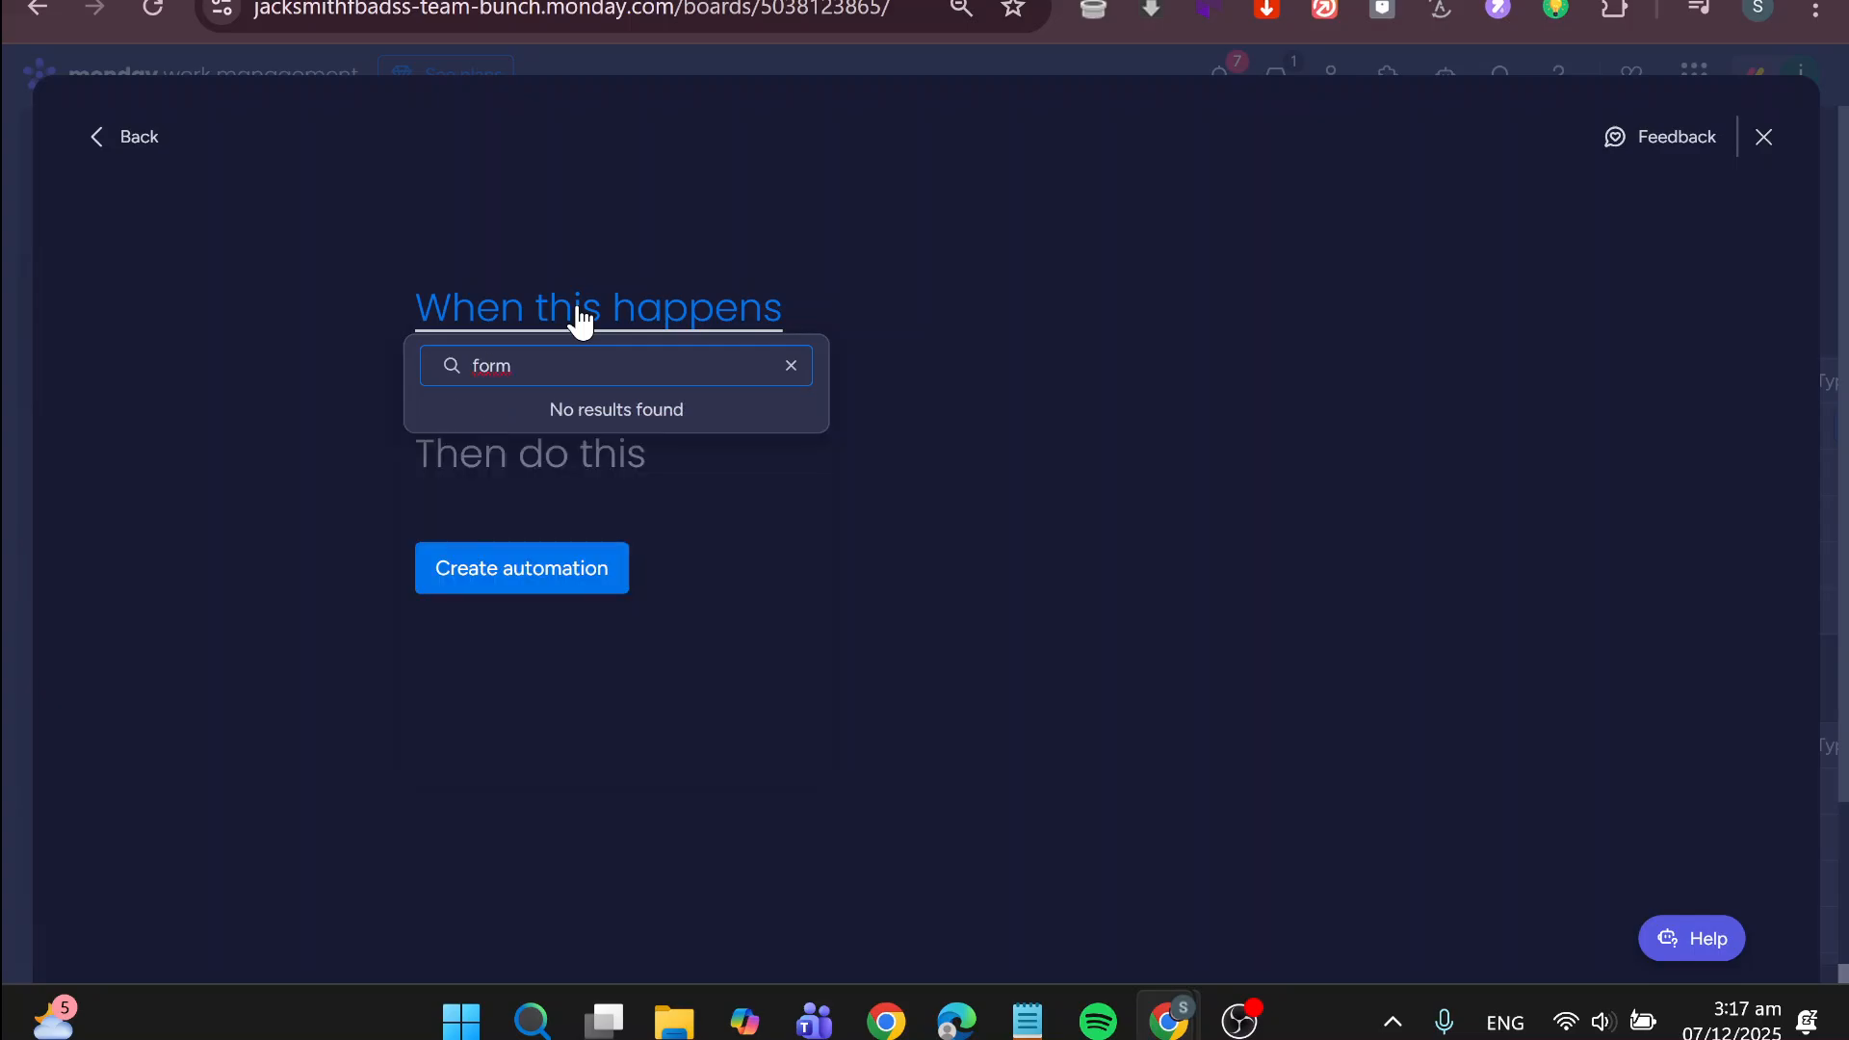
pyautogui.press('BackSpace')
pyautogui.press('BackSpace')
pyautogui.press('BackSpace')
pyautogui.press('BackSpace')
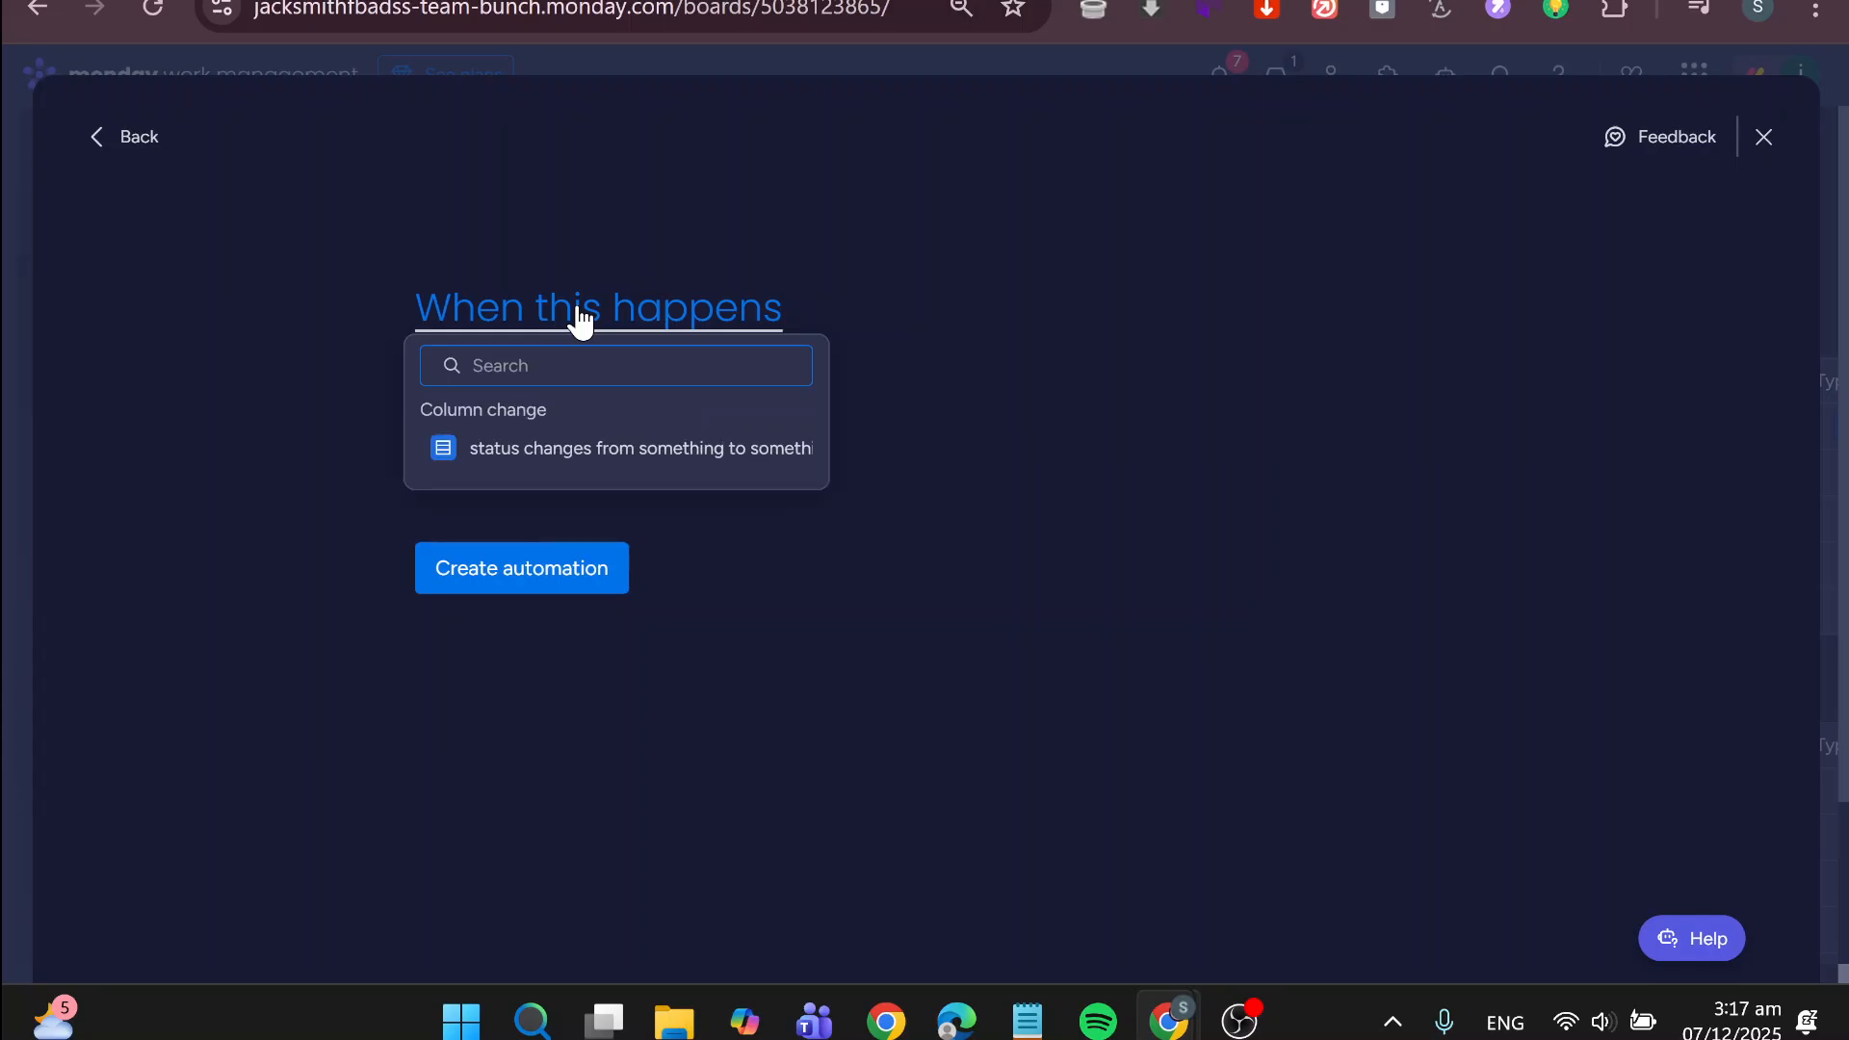
pyautogui.click(1765, 137)
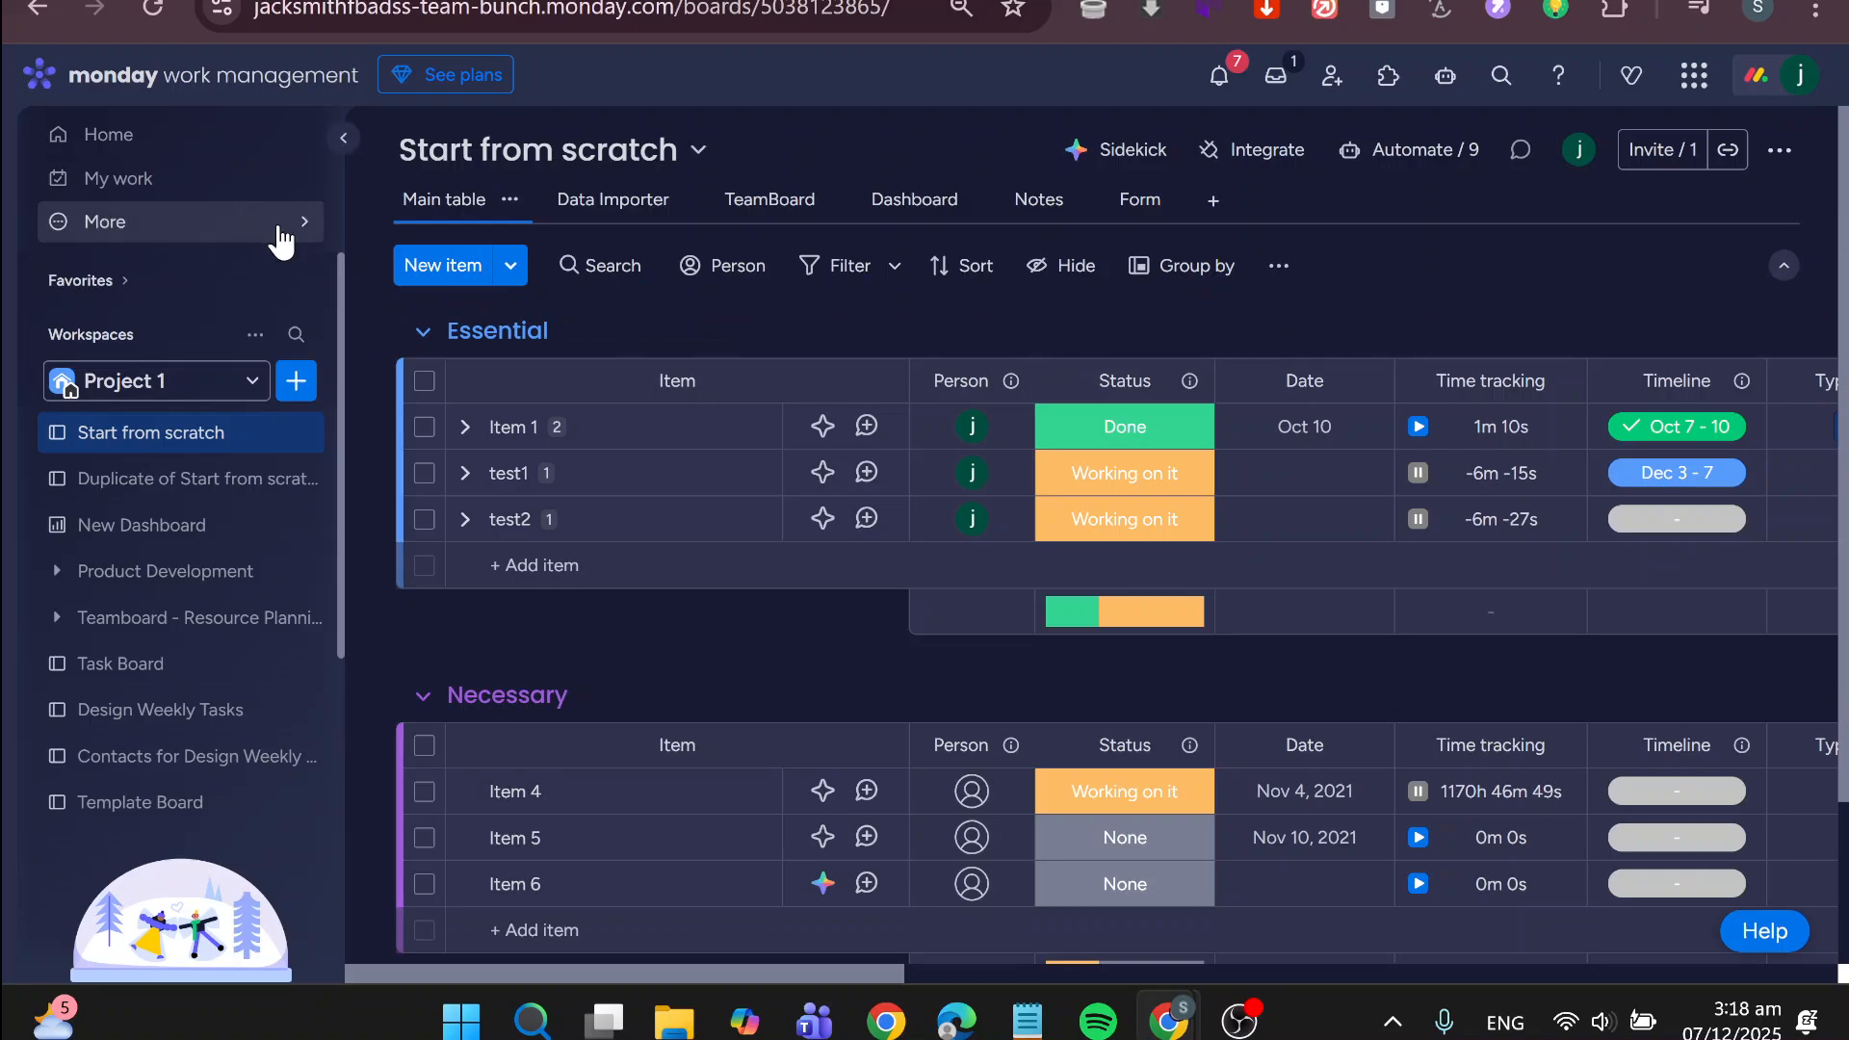
# Go to the account's Home page with the recently visited boards
pyautogui.click(240, 154)
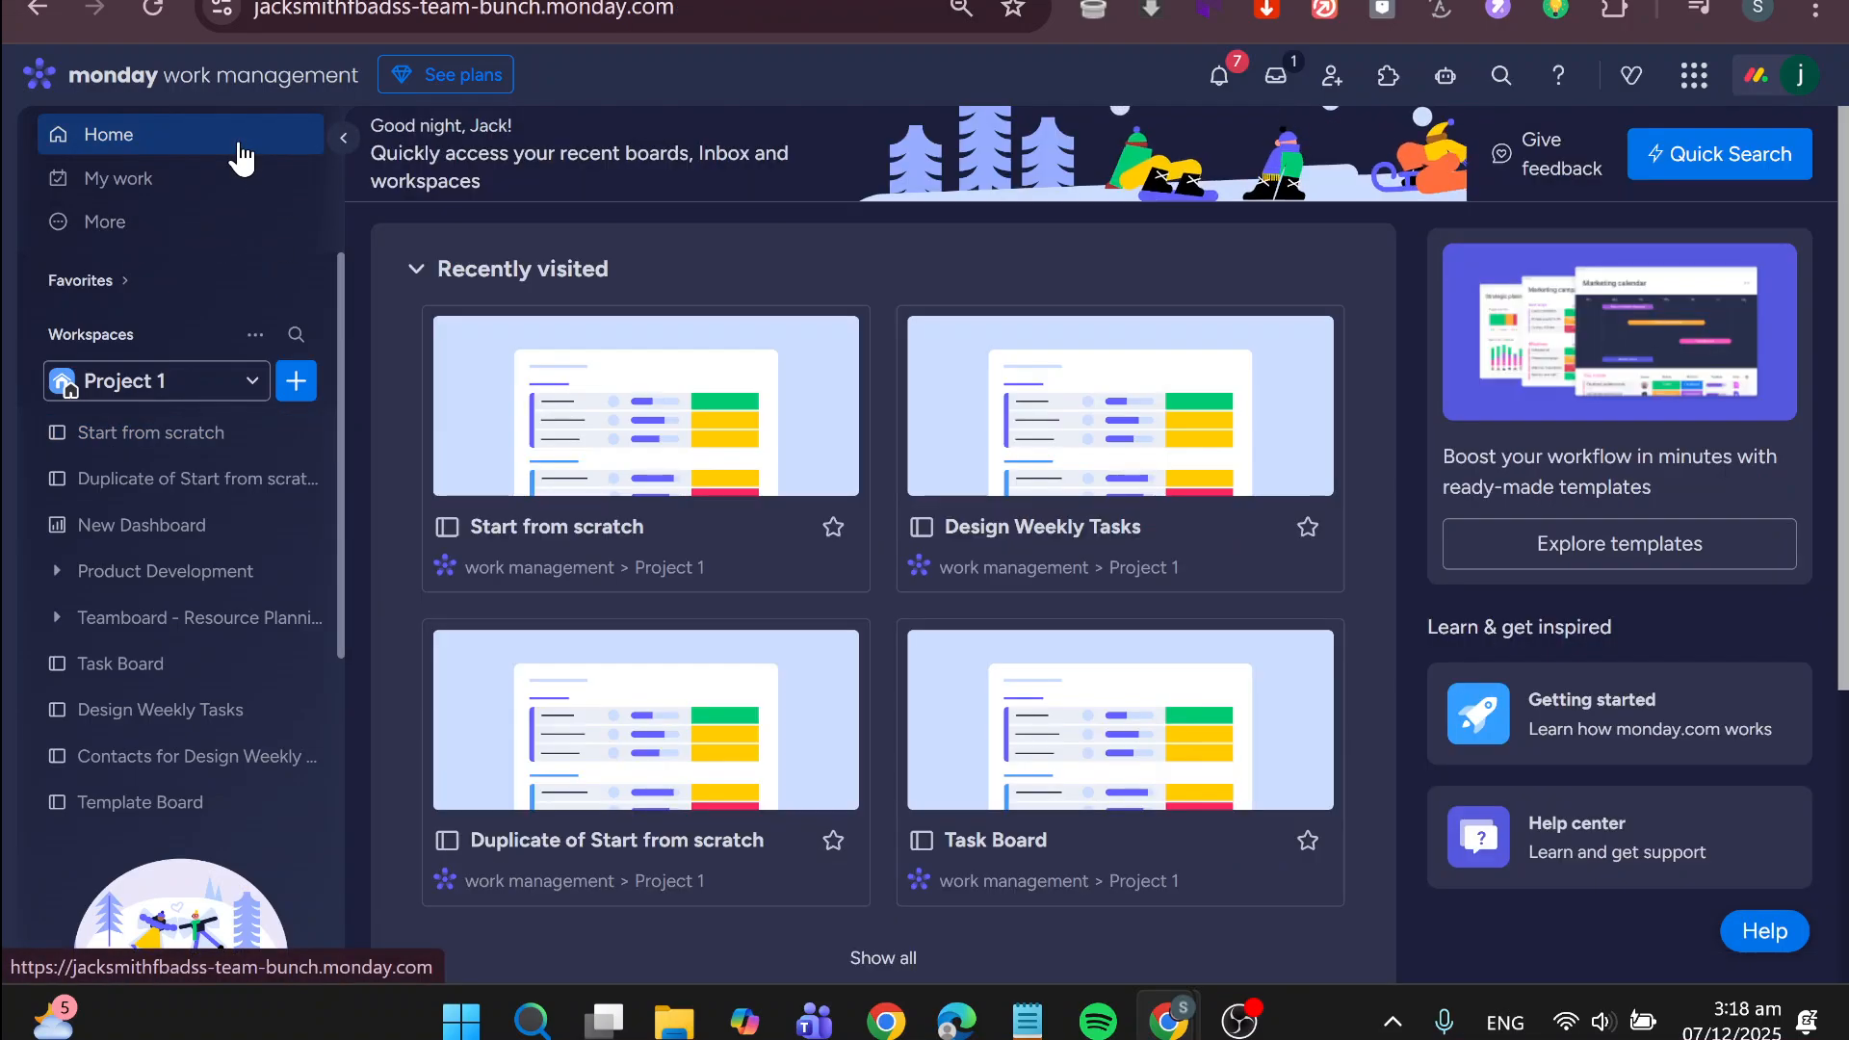